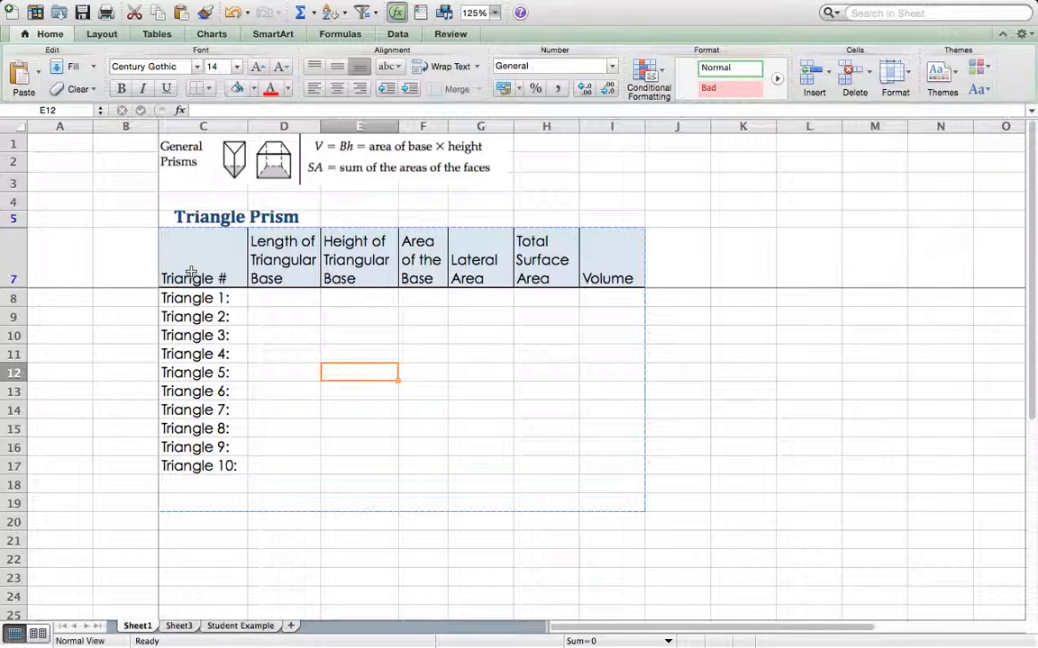
Change the heading in C5 to "Equilateral Trianglular Prism"
left_click(236, 218)
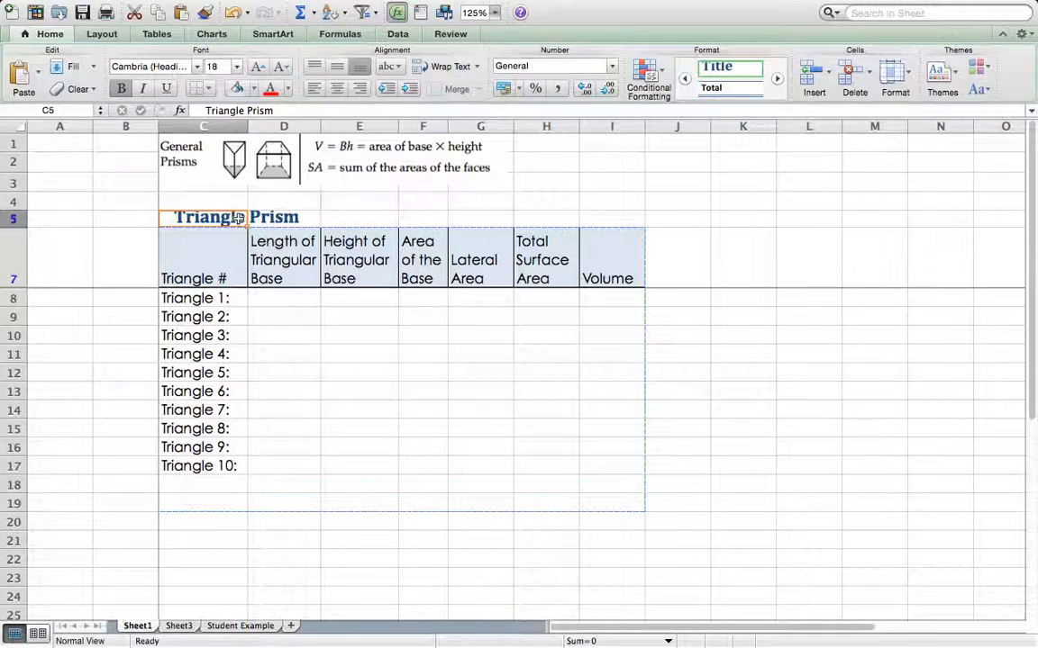
double_click(237, 218)
key("BackSpace")
type("ar")
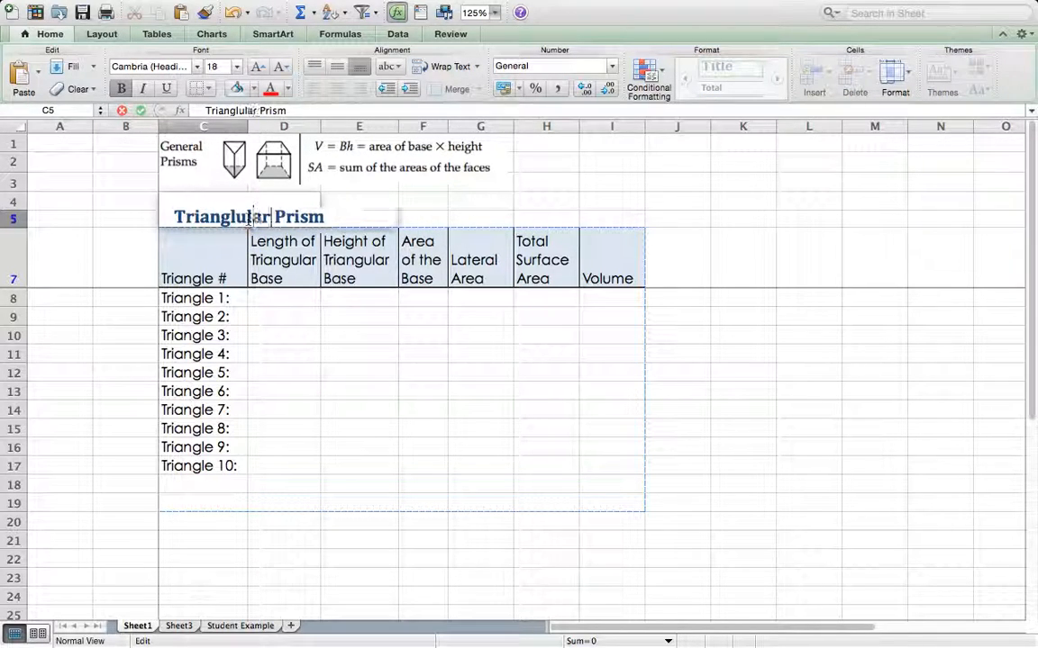
left_click(174, 217)
type("Equilateral")
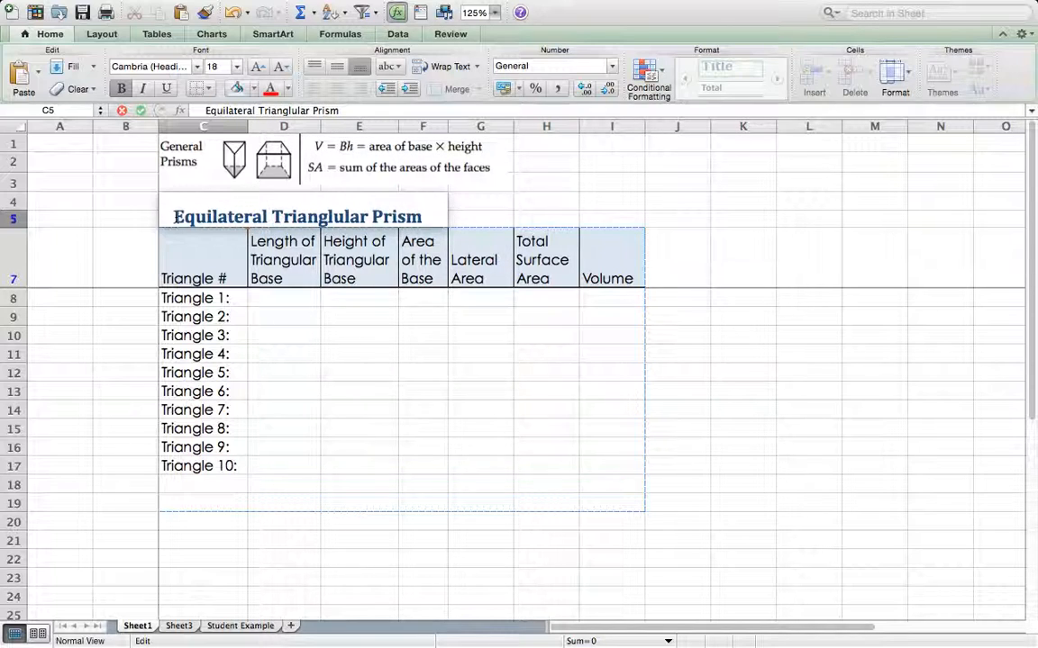
left_click(286, 371)
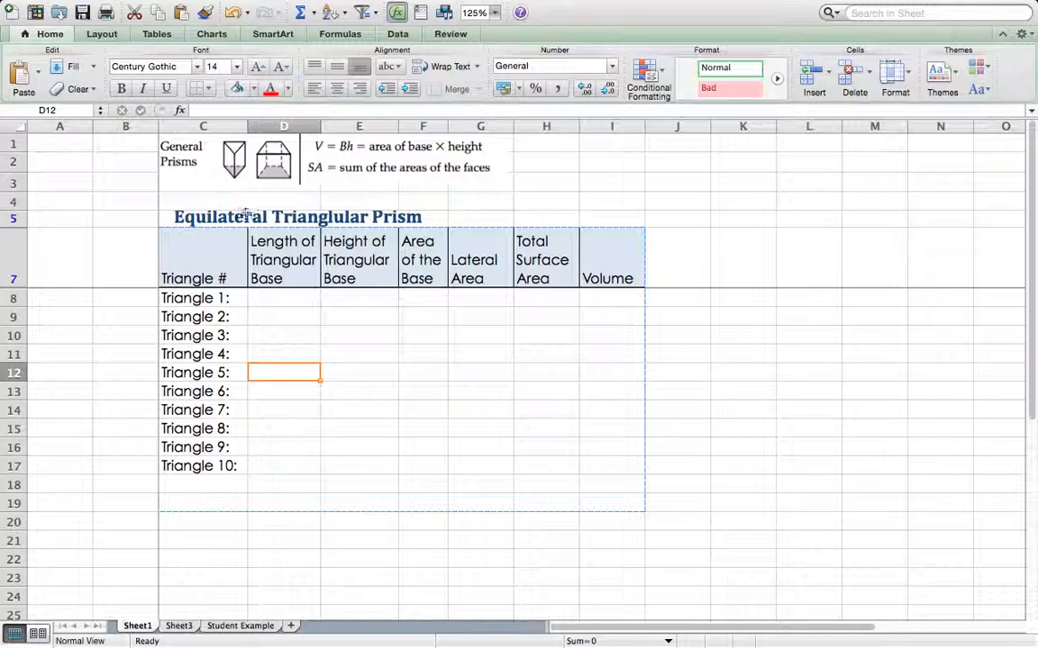
Go through the Triangle 1 row cell by cell, from Length of Triangular Base to Volume and back
left_click(294, 299)
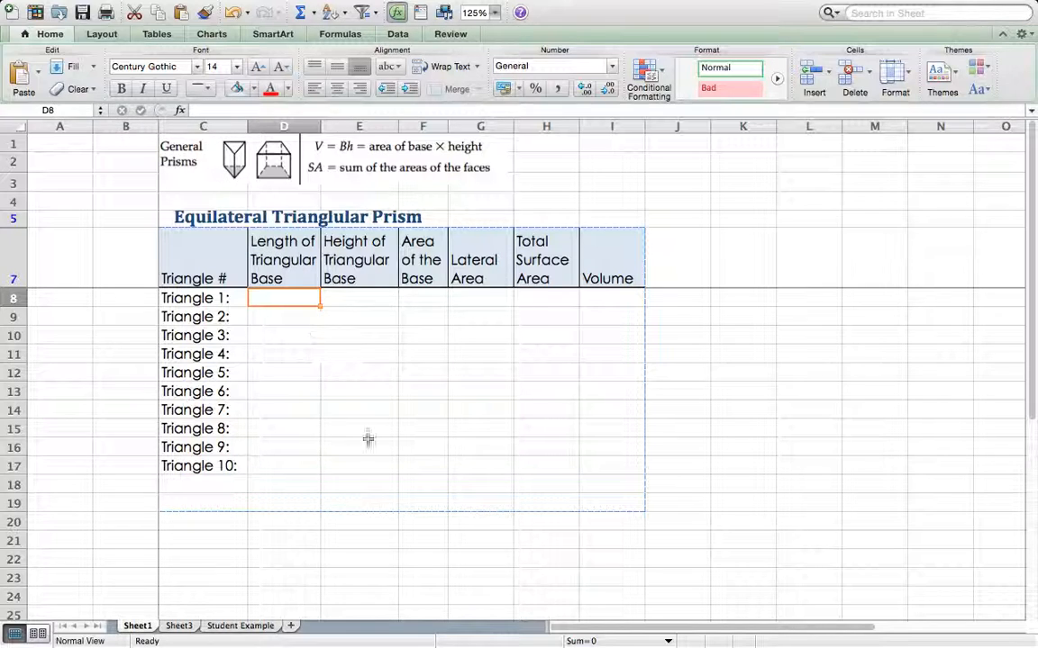
key("Right")
key("Right")
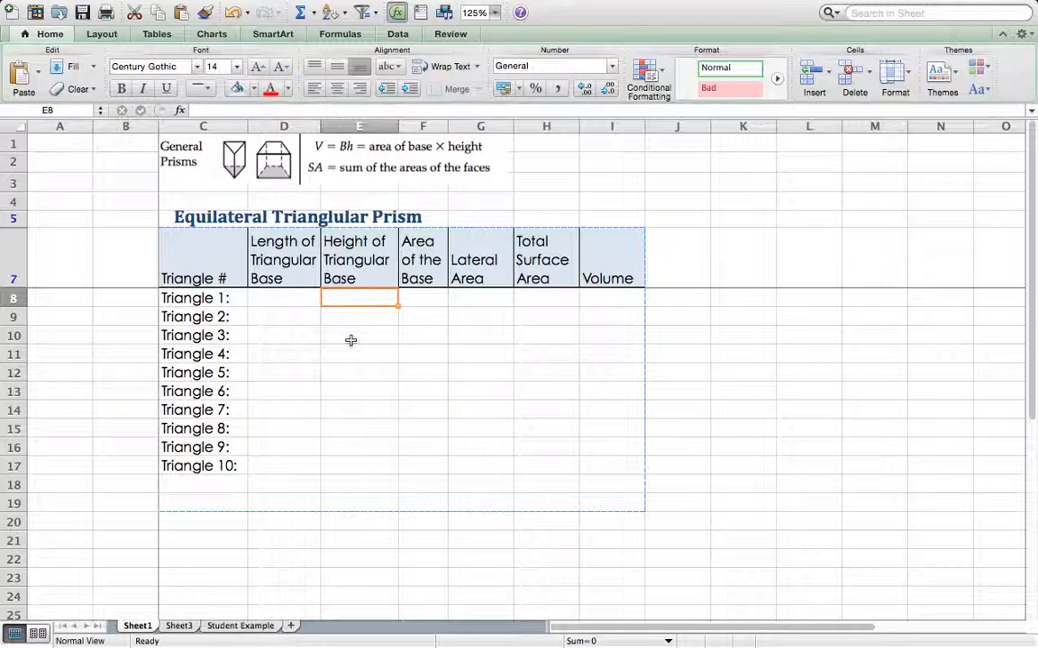
key("Right")
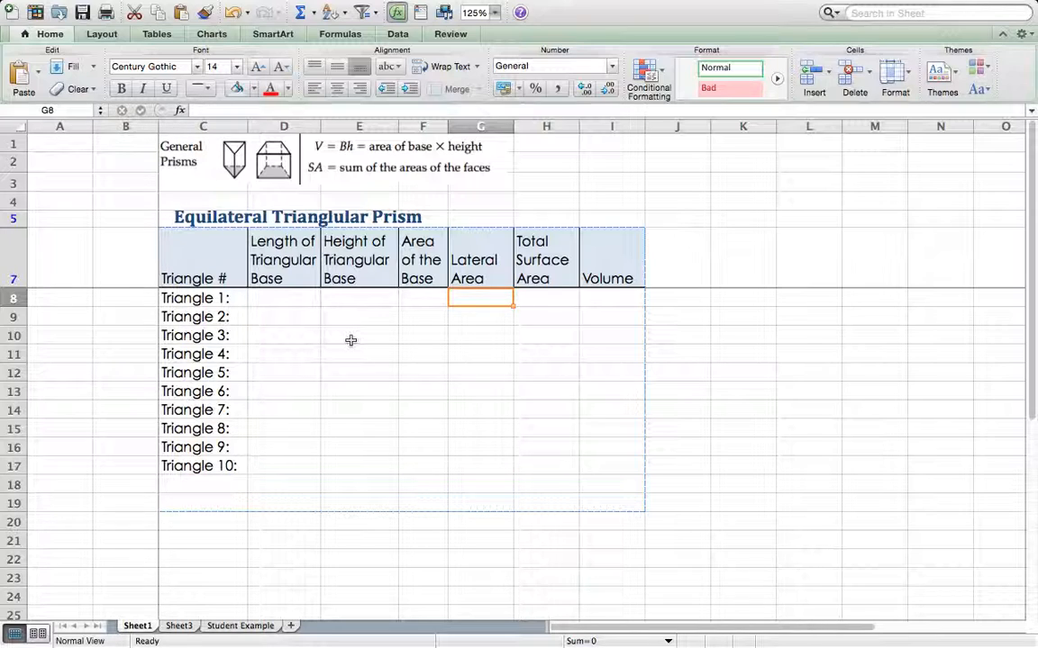
key("Right")
key("Right")
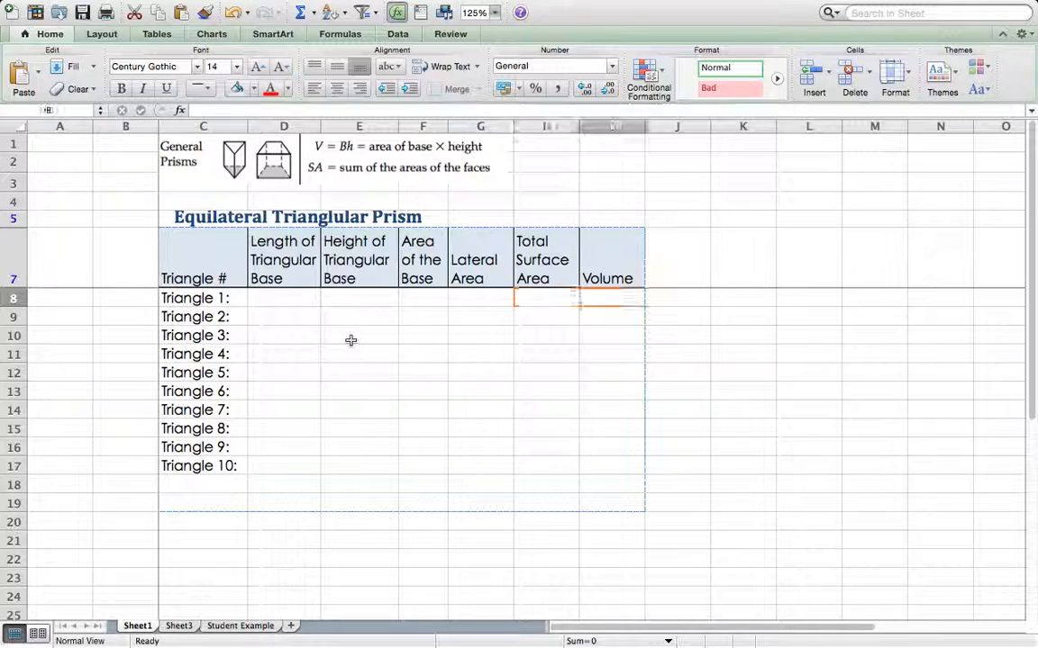
key("Left")
key("Left")
key("Left")
key("Left")
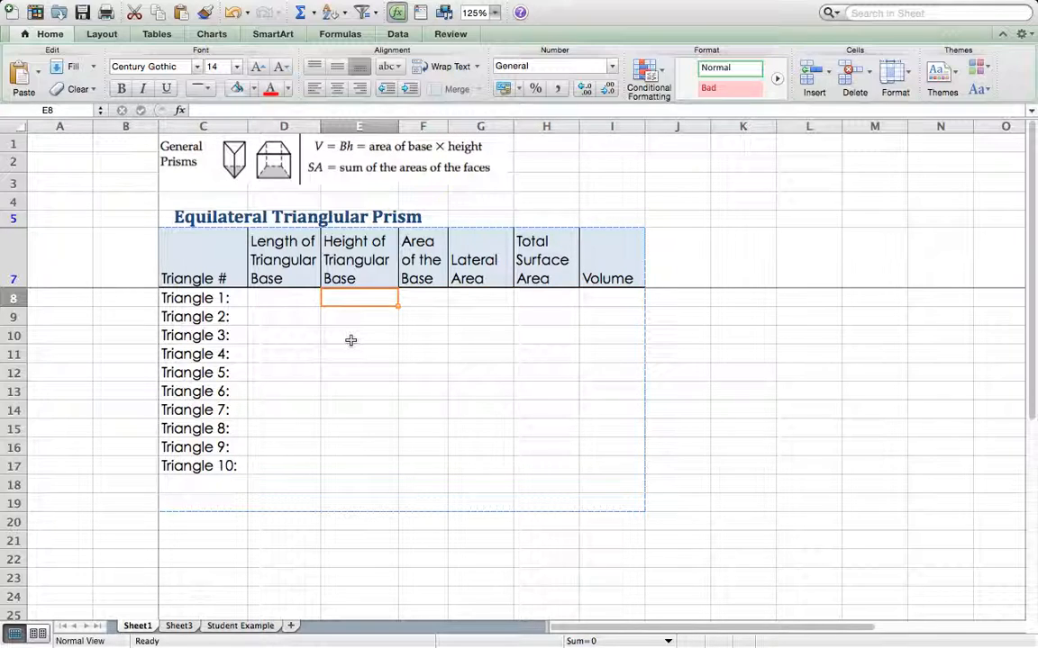
key("Right")
key("Right")
key("Right")
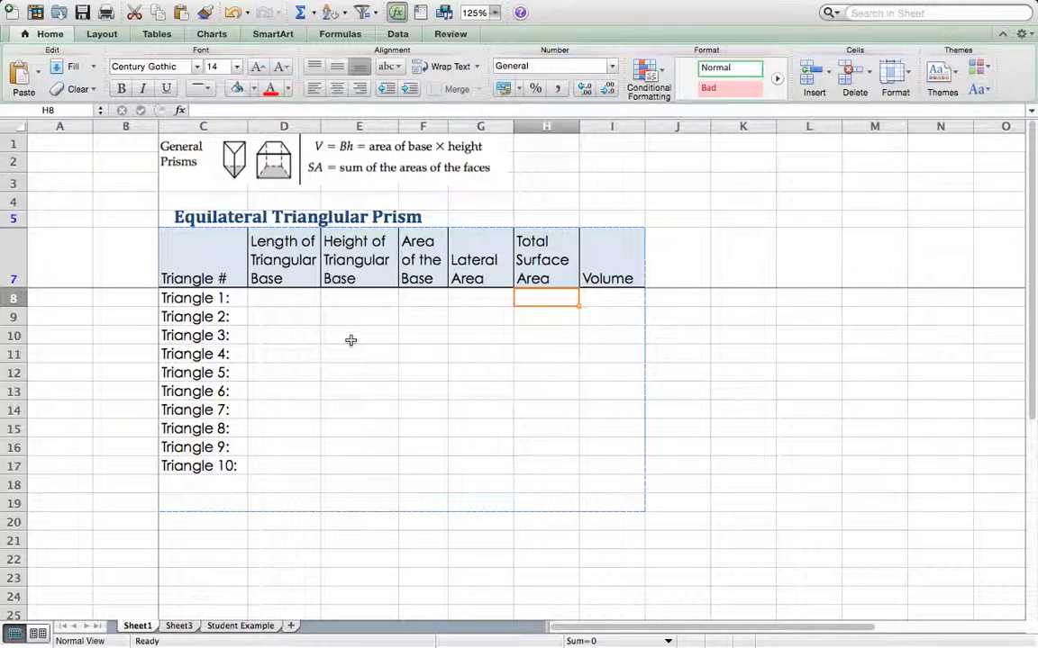
key("Right")
key("Left")
key("Left")
key("Left")
key("Left")
key("Left")
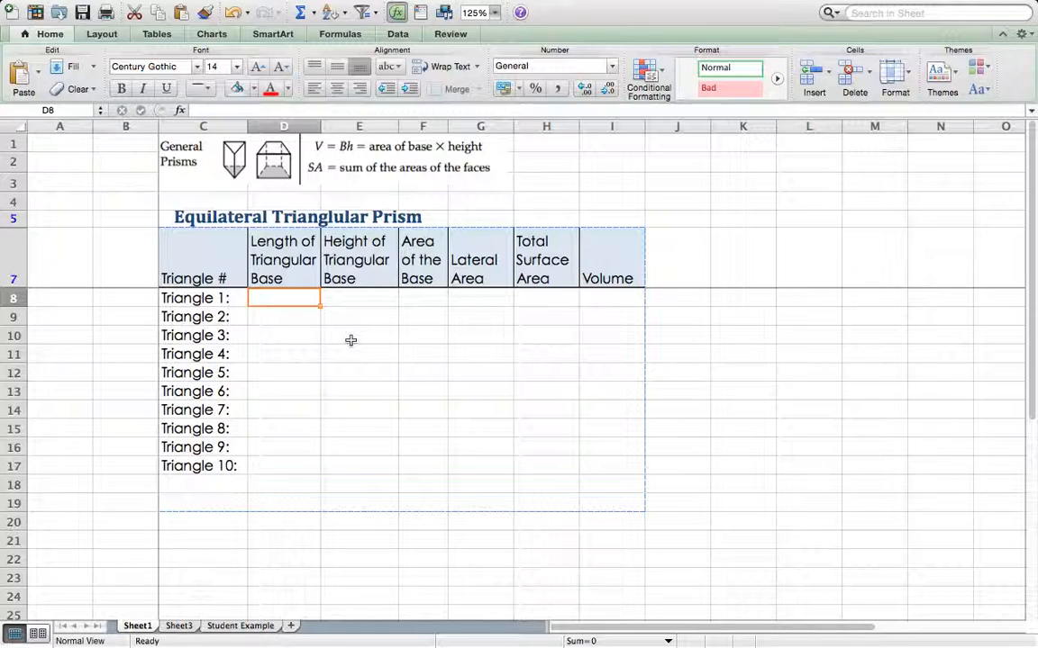
Review the Length of Triangular Base cells for Triangles 1 to 10, ending at Triangle 1's height cell
key("Down")
key("Down")
key("Down")
key("Down")
key("Down")
key("Down")
key("Down")
key("Down")
key("Down")
key("Up")
key("Up")
key("Up")
key("Up")
key("Up")
key("Up")
key("Up")
key("Up")
key("Up")
key("Right")
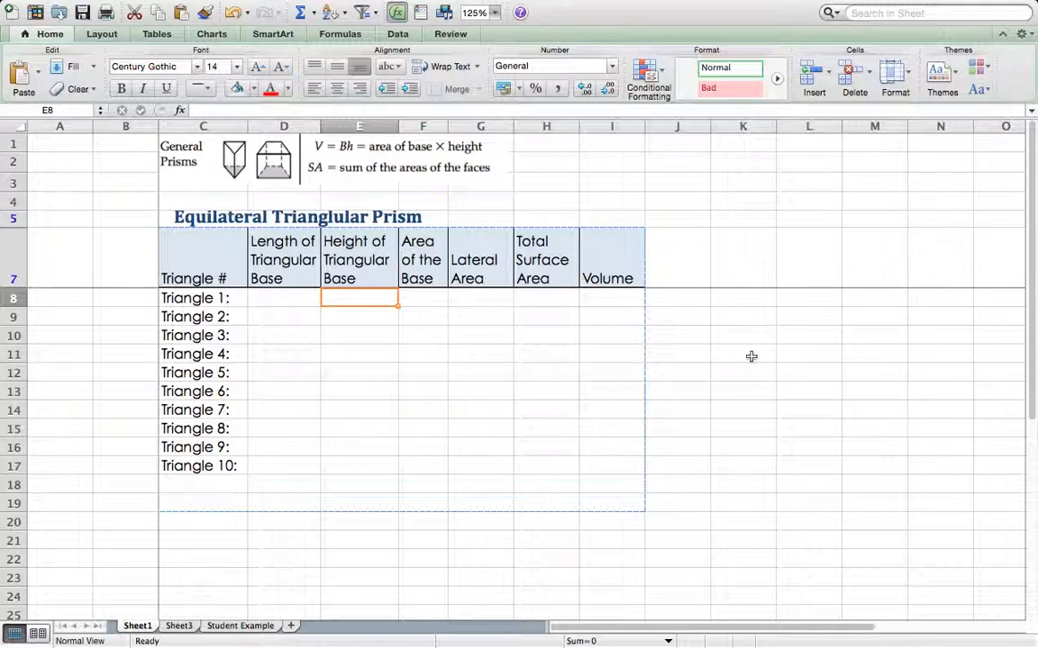
Enter a trial formula referencing D8 in Triangle 1's Height of Triangular Base cell, E8
double_click(352, 299)
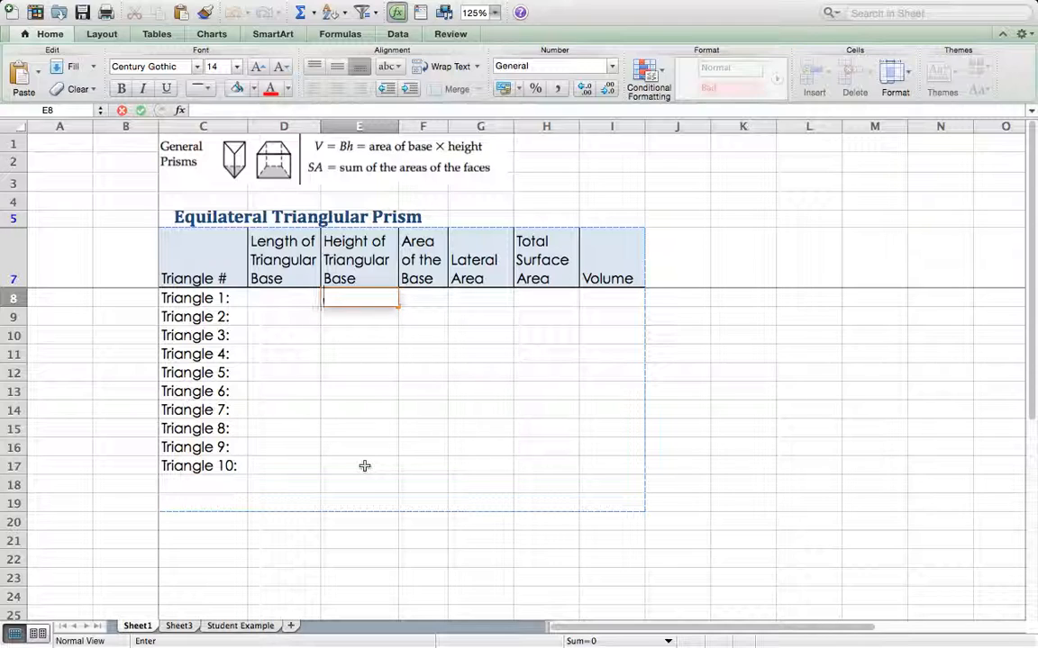
type("=")
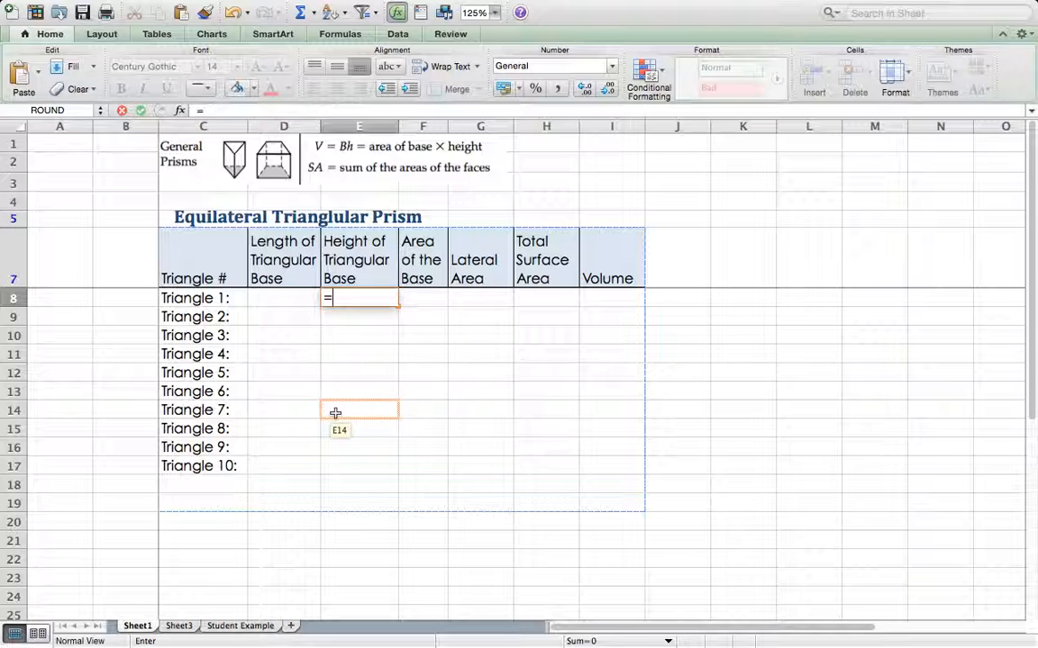
type("DATE")
key("BackSpace")
key("BackSpace")
key("BackSpace")
type("8")
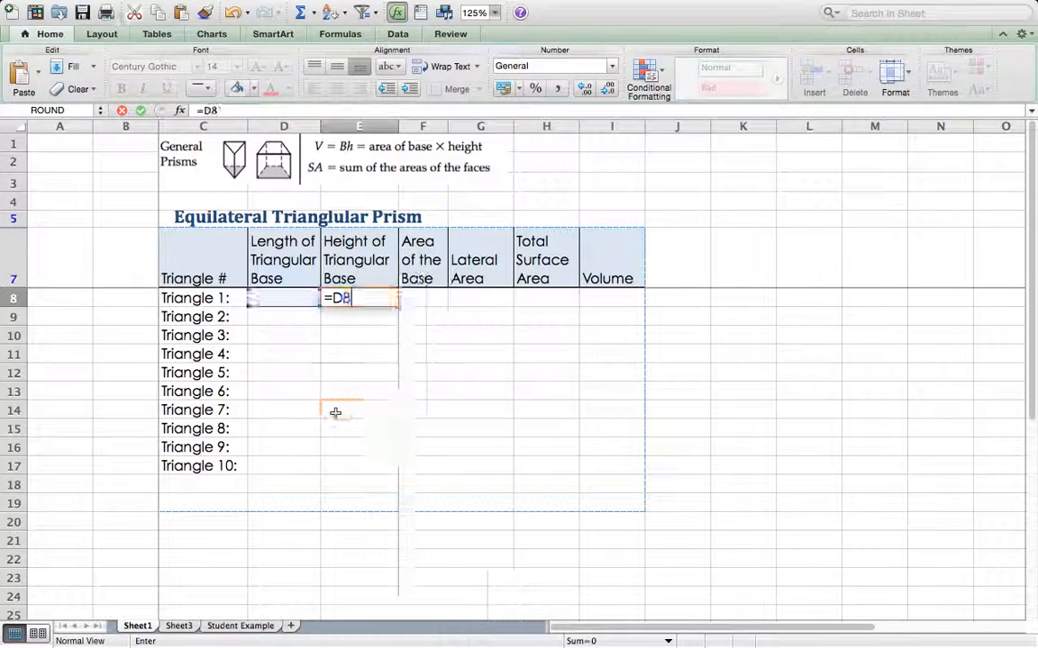
type("+")
left_click(335, 414)
key("BackSpace")
key("BackSpace")
key("BackSpace")
key("BackSpace")
key("BackSpace")
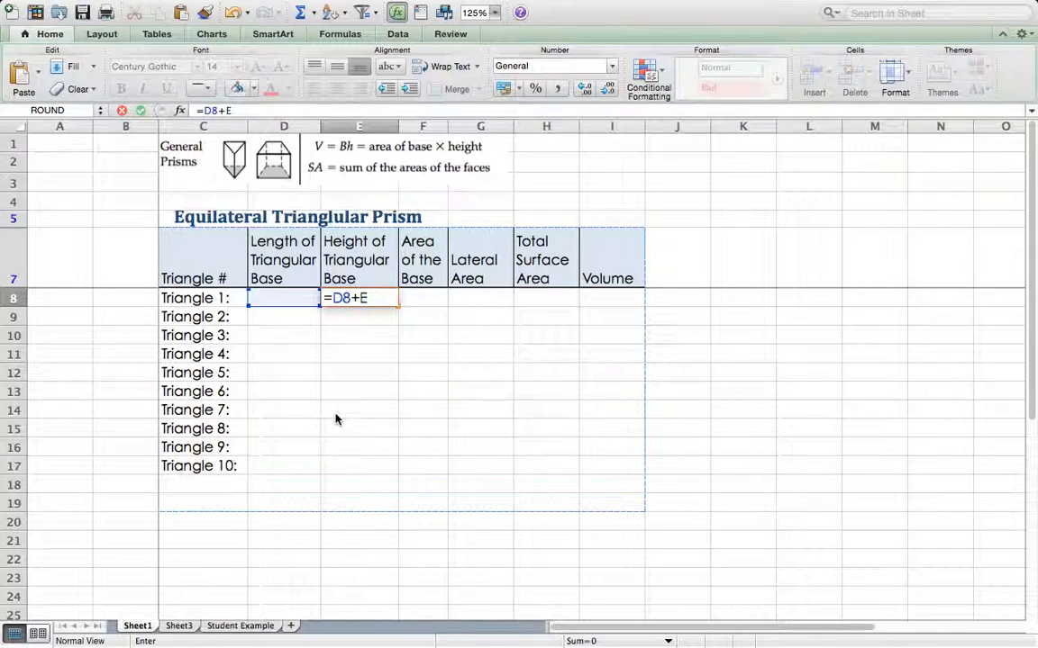
type("8")
key("Return")
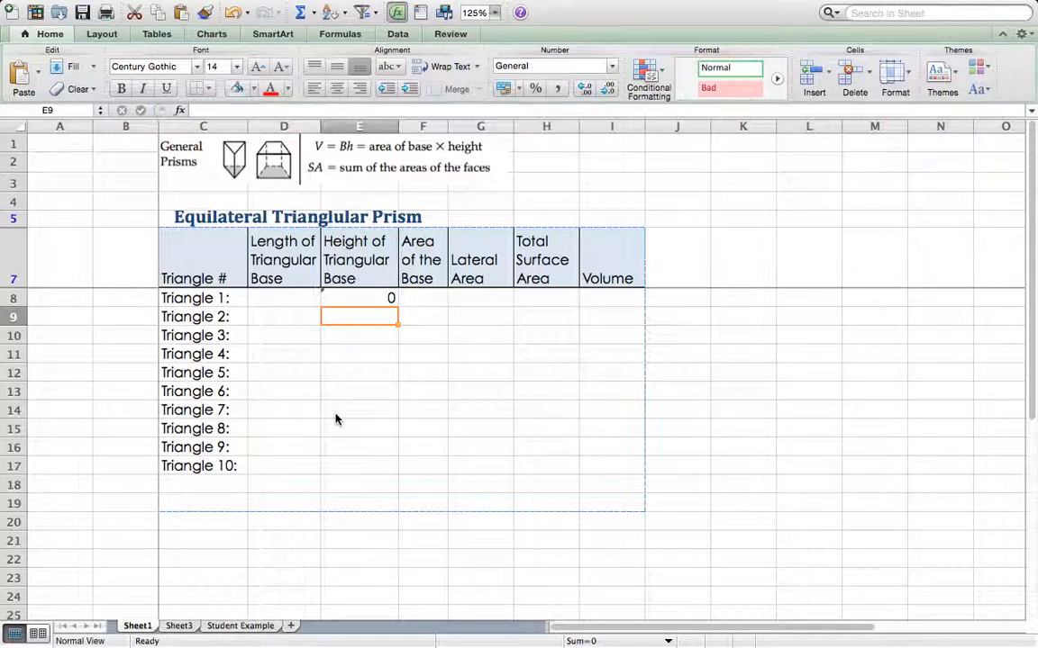
Test the formula with 2 as Triangle 1's base length in D8, and clear that value again
left_click(290, 301)
type("2")
key("Return")
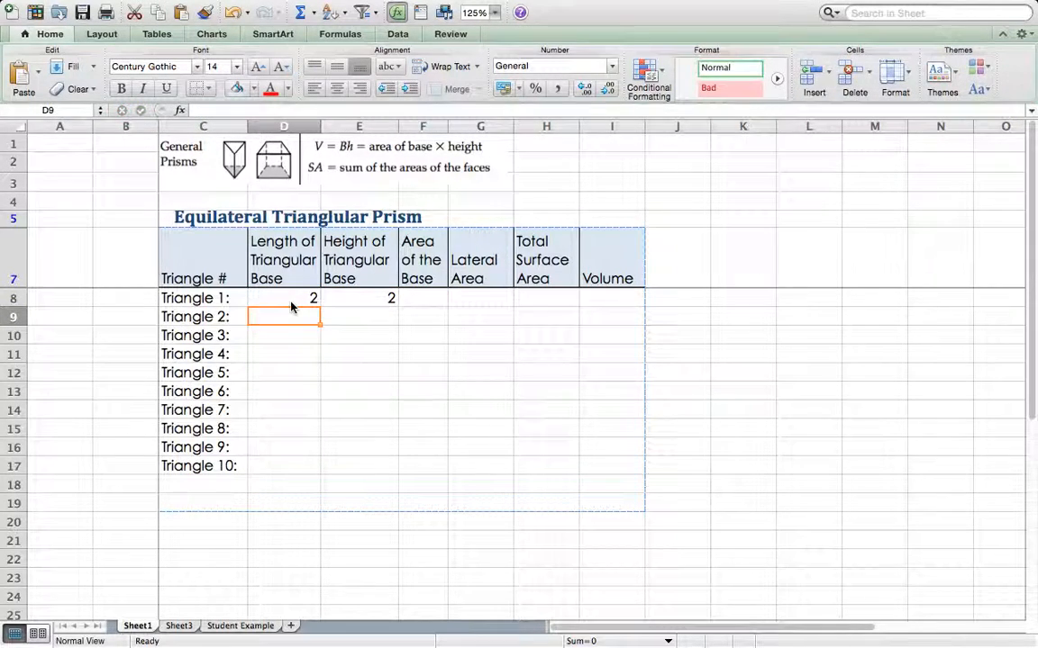
left_click(292, 301)
key("BackSpace")
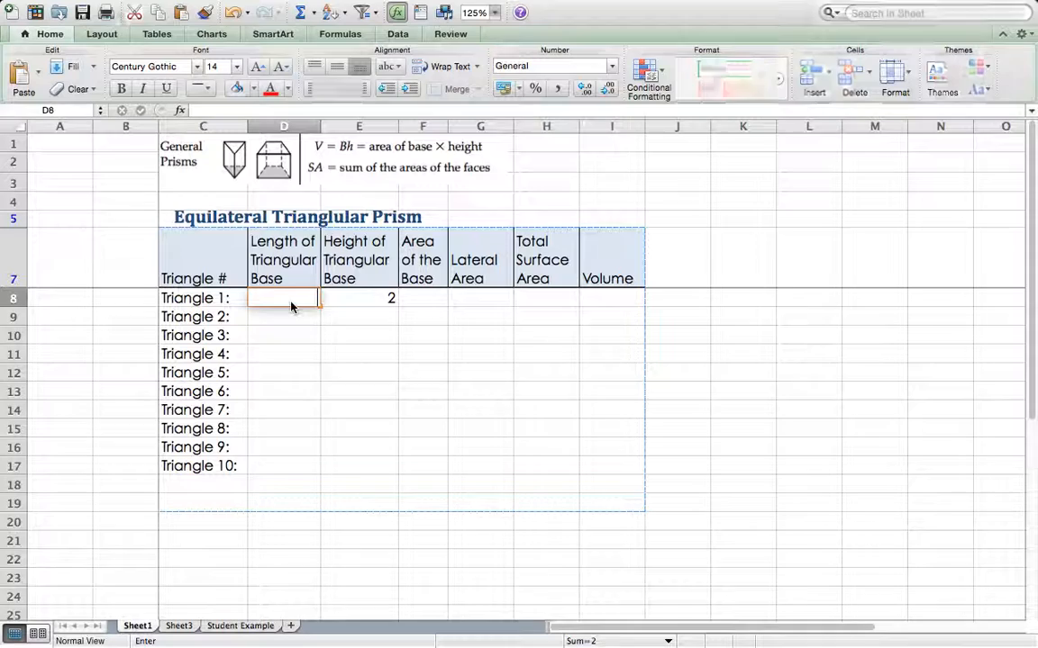
Remove the D8 reference from the formula in E8, keeping only the equals sign
left_click(359, 301)
double_click(360, 301)
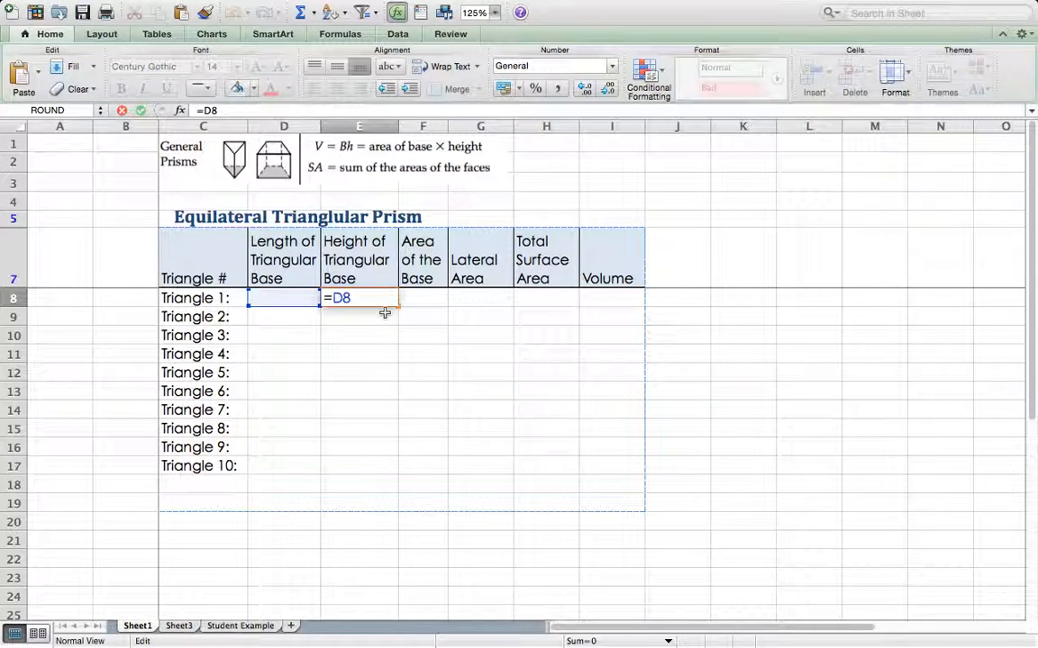
key("BackSpace")
key("BackSpace")
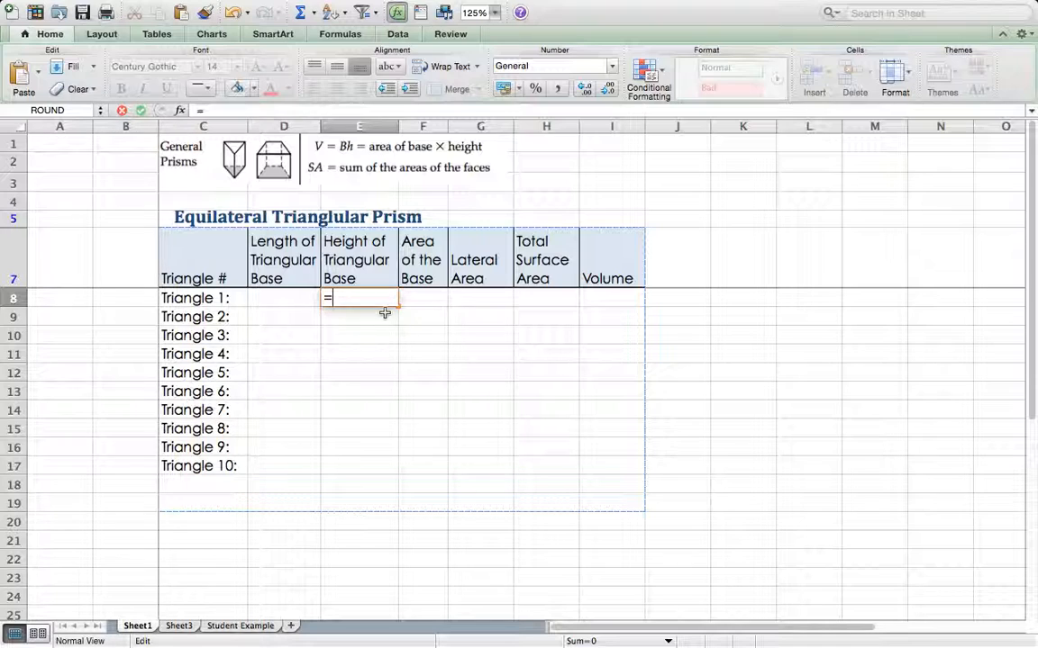
left_click(658, 202)
type("+J4a")
left_click(657, 203)
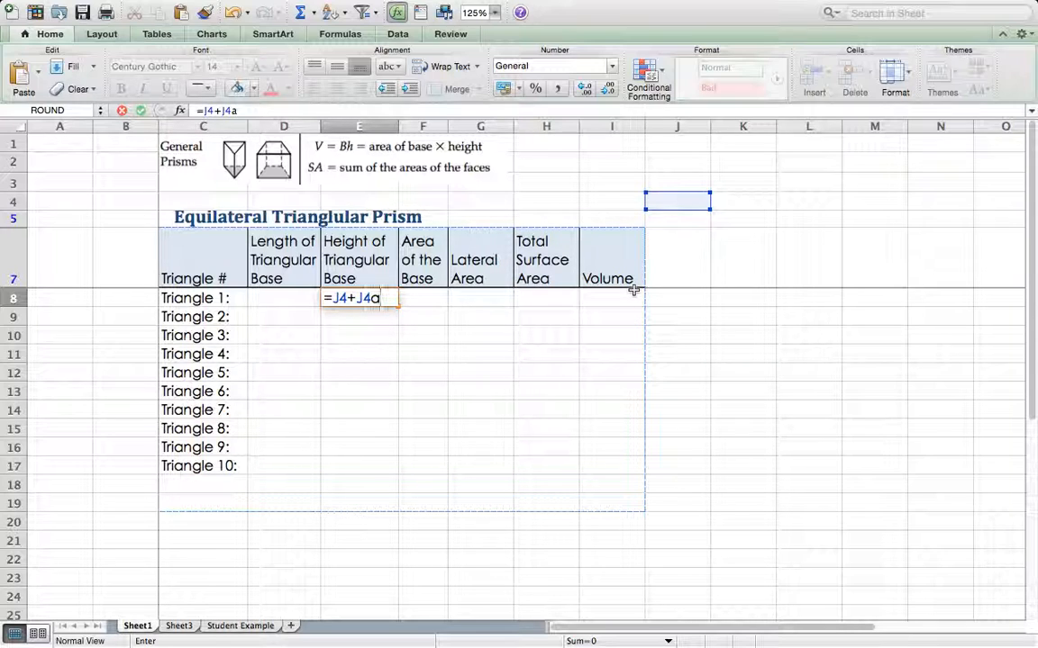
key("BackSpace")
key("BackSpace")
key("BackSpace")
key("BackSpace")
key("BackSpace")
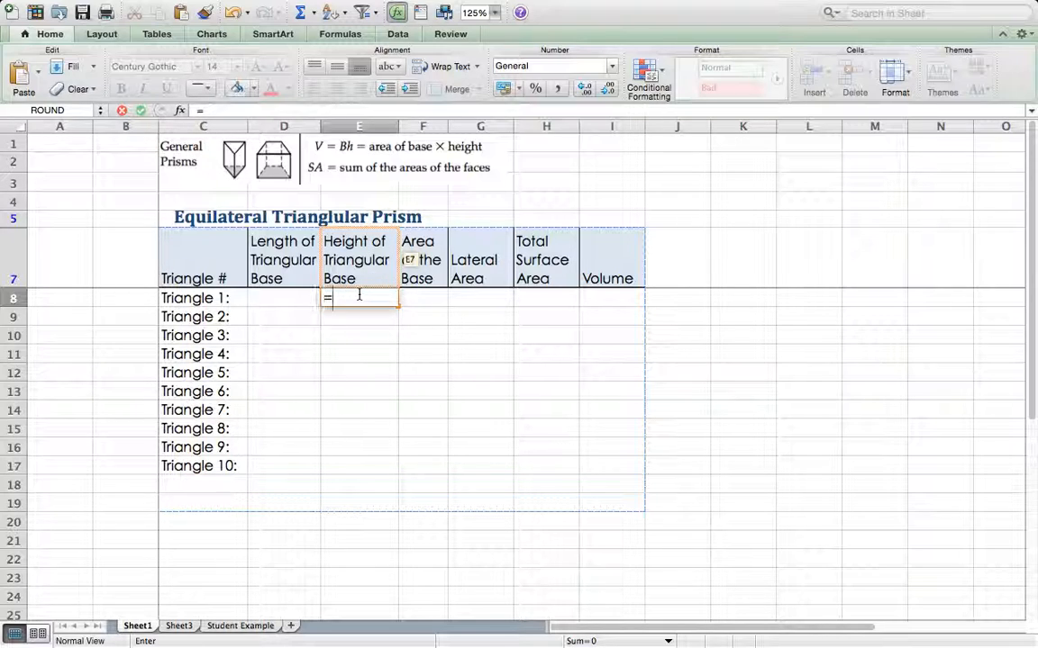
Begin Triangle 1's height formula in E8 as a square root of D8*D8 minus a second term
type("sqrt(")
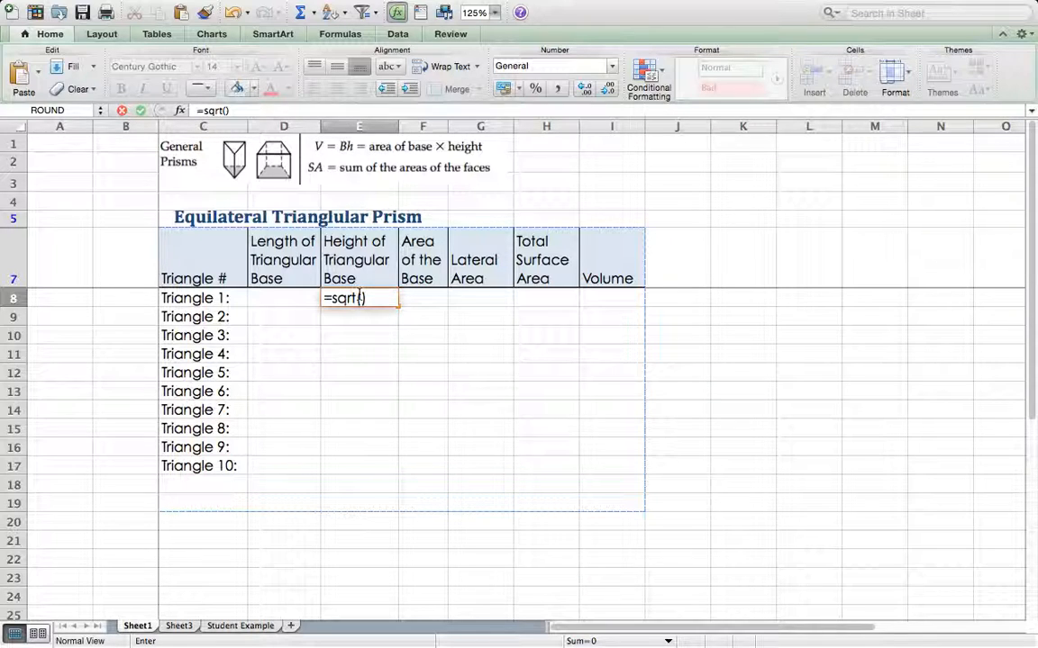
key("Return")
left_click(650, 367)
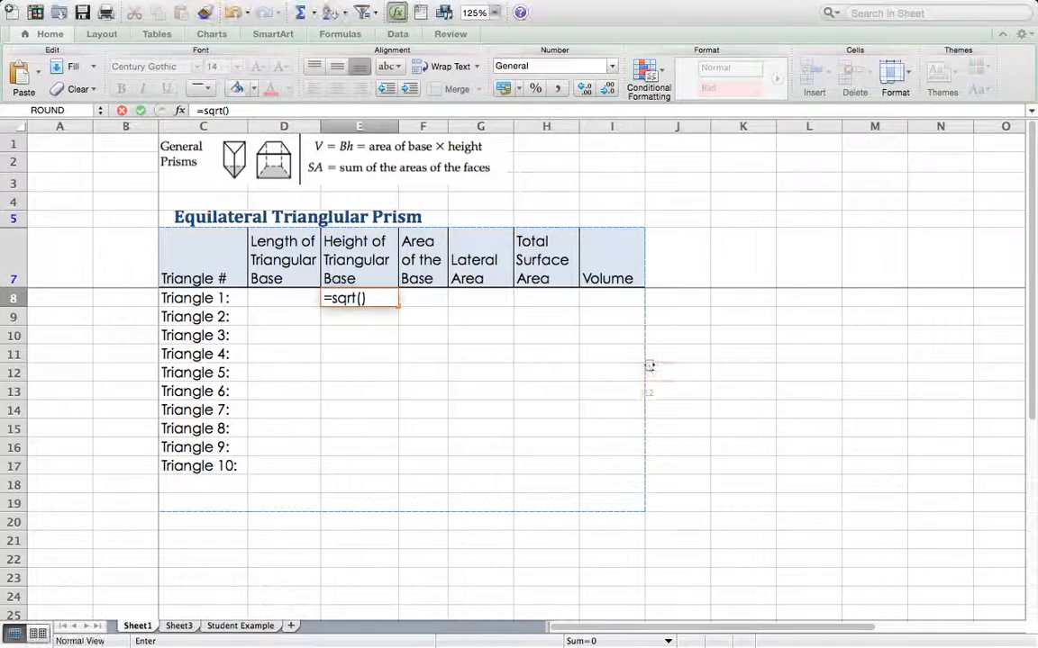
left_click(360, 298)
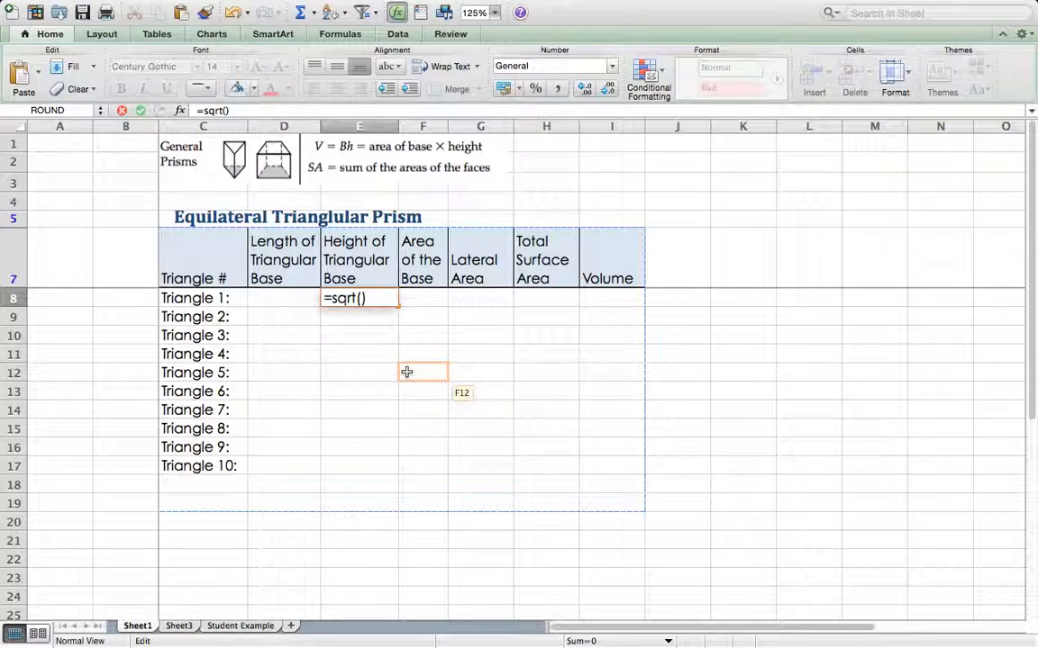
type("D8")
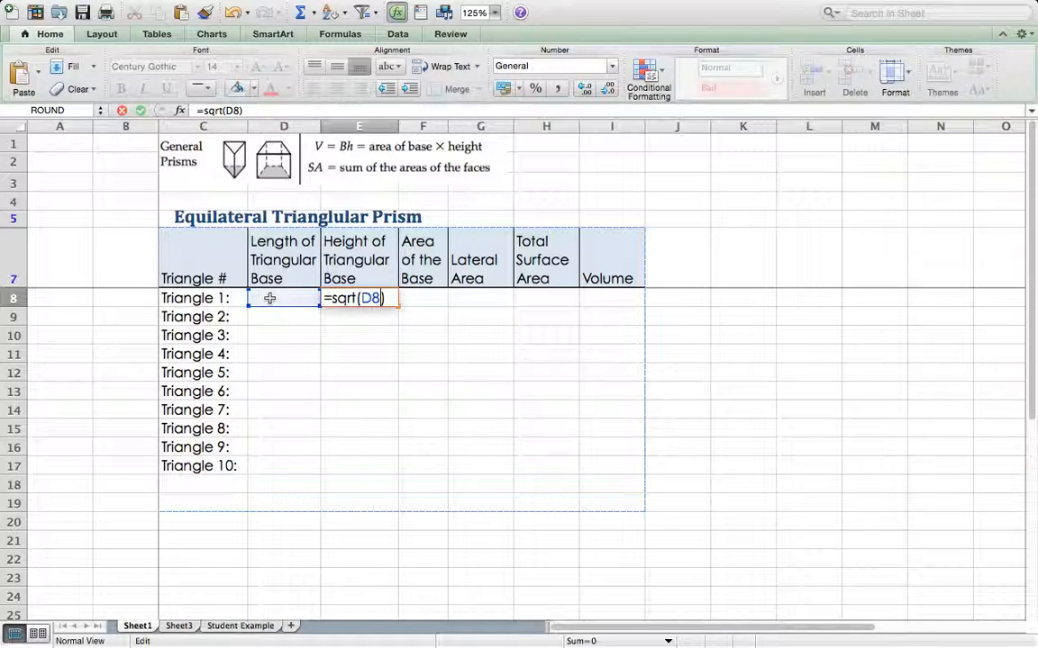
type("*D")
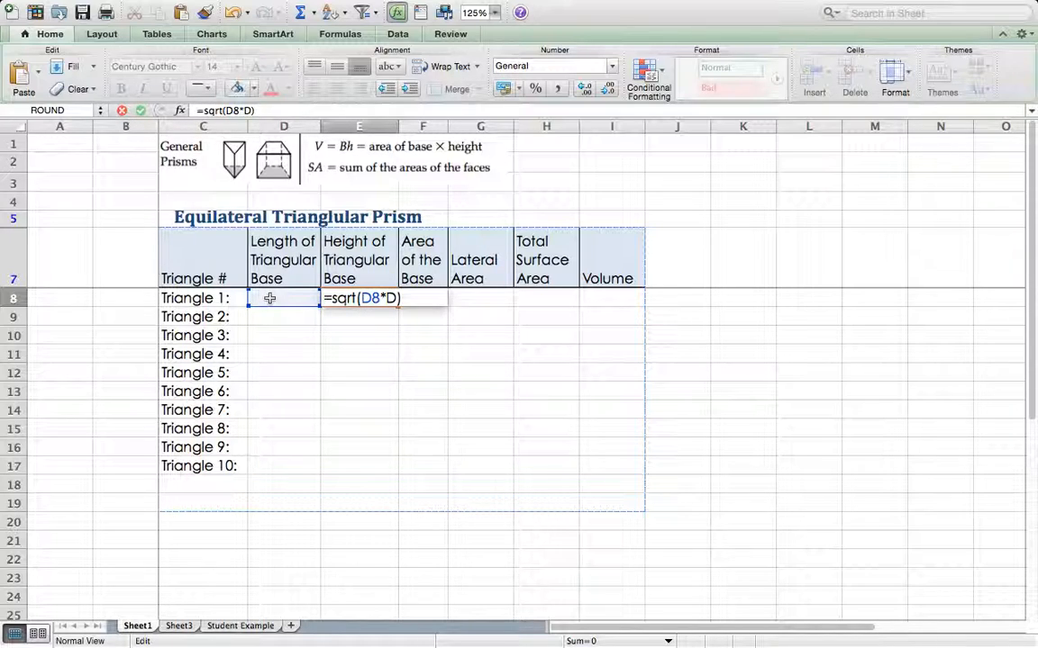
type("8 -")
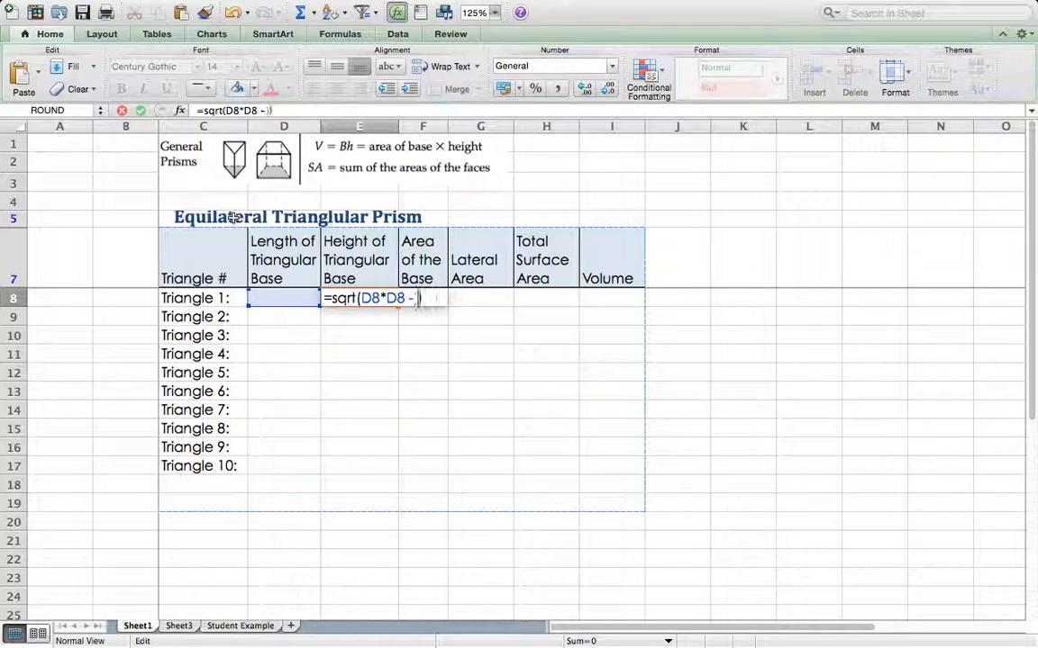
Complete the formula in E8 as =sqrt(D8*D8-0.5*D8*D8) and commit it
key("BackSpace")
type("12")
key("BackSpace")
key("BackSpace")
type("0.5D")
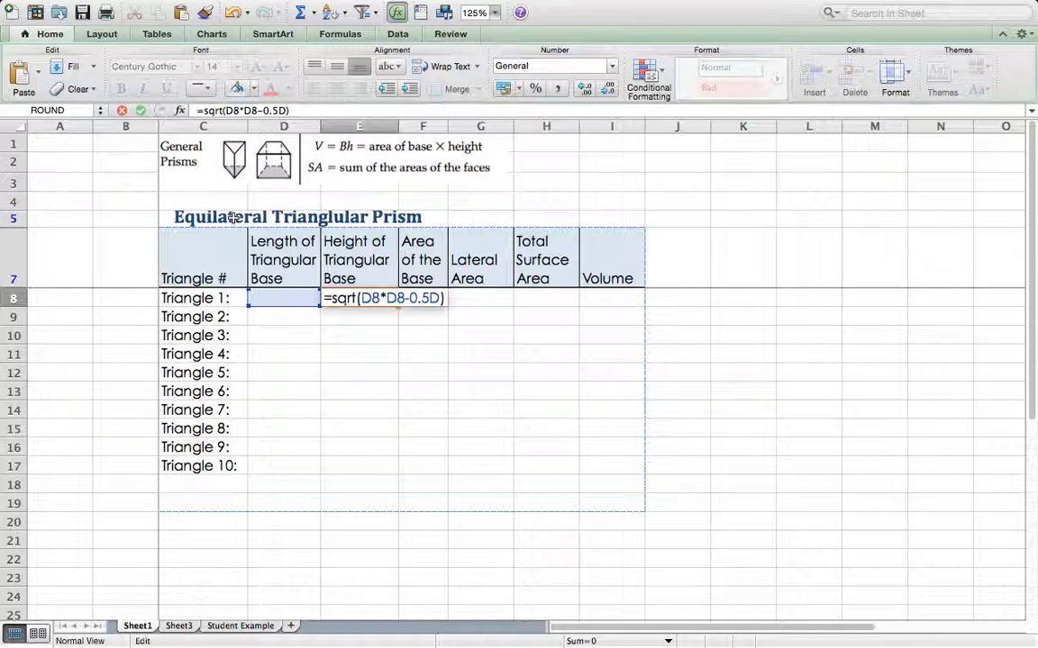
type("8")
key("BackSpace")
key("BackSpace")
type("*D8*D*")
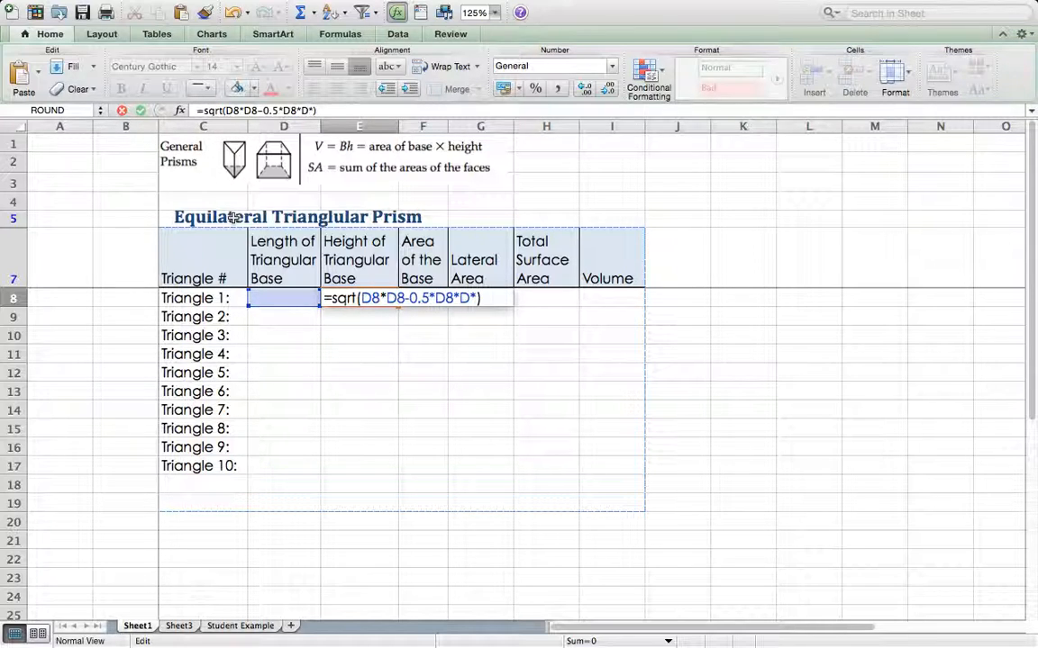
key("BackSpace")
type("8")
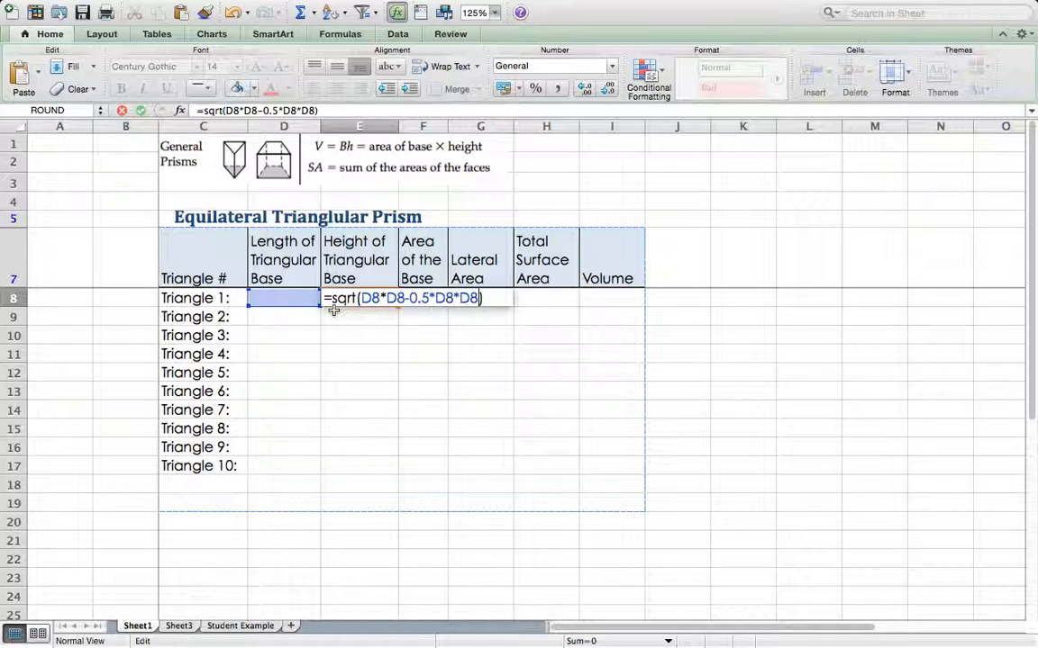
key("Return")
Enter 5 as Triangle 1's Length of Triangular Base in D8
left_click(295, 299)
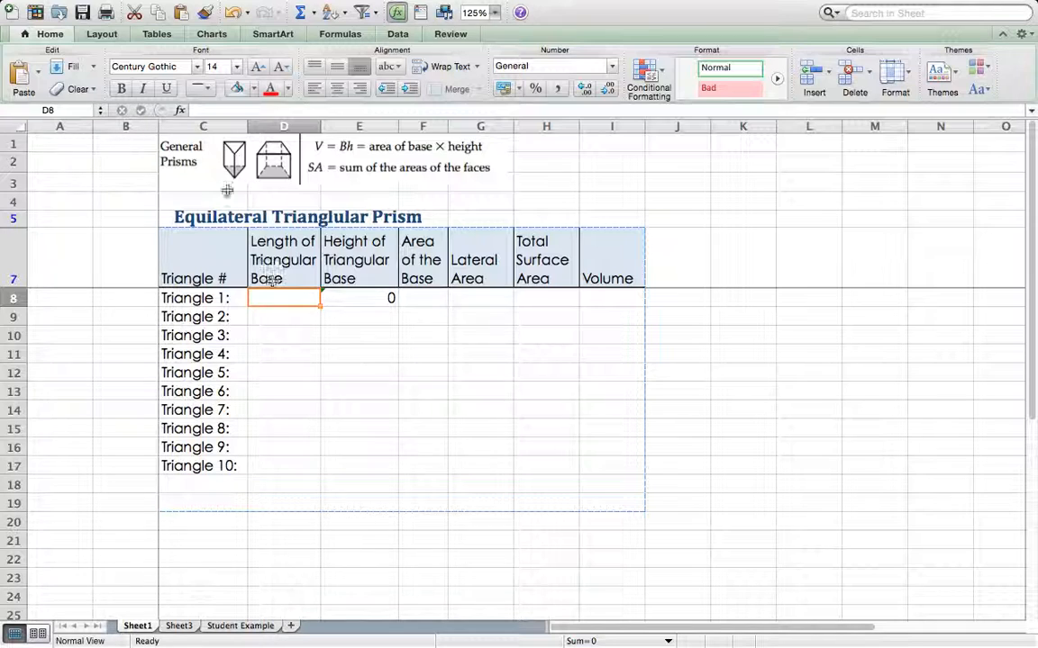
type("5")
key("Return")
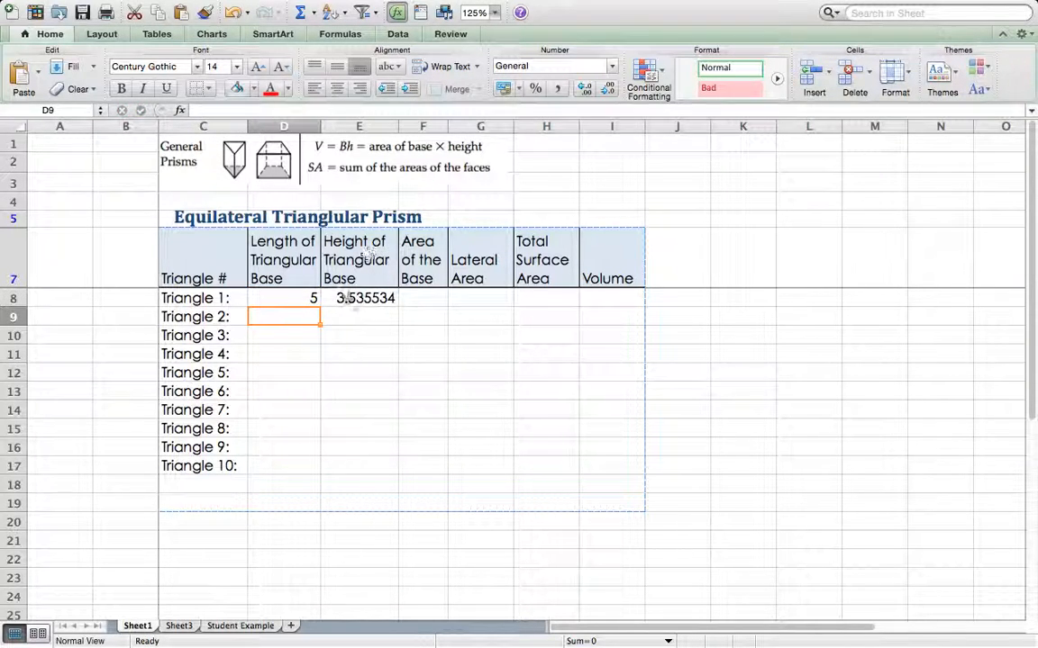
Test Triangle 1's height formula with a base length of 4 in D8, and clear the cell again
left_click(308, 299)
double_click(303, 302)
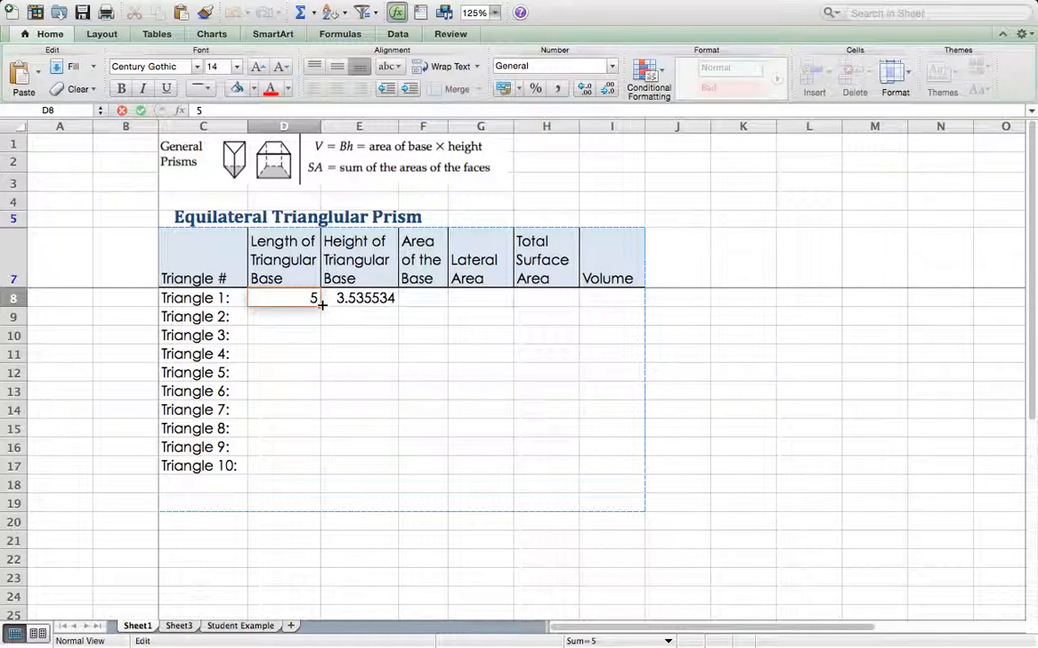
key("BackSpace")
type("4")
key("Return")
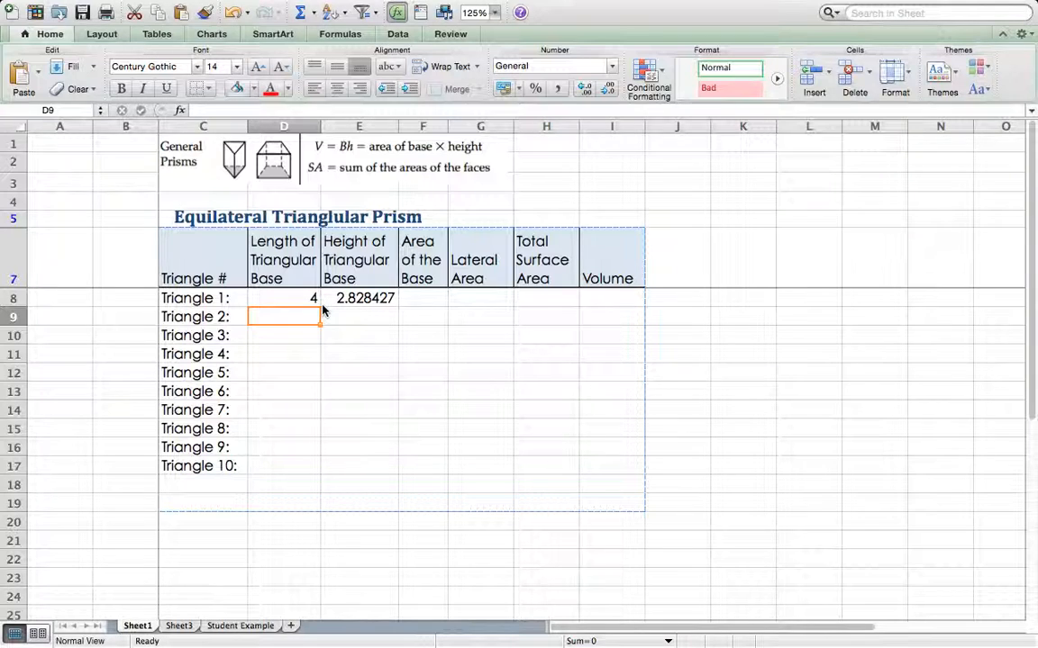
left_click(319, 304)
key("BackSpace")
key("Return")
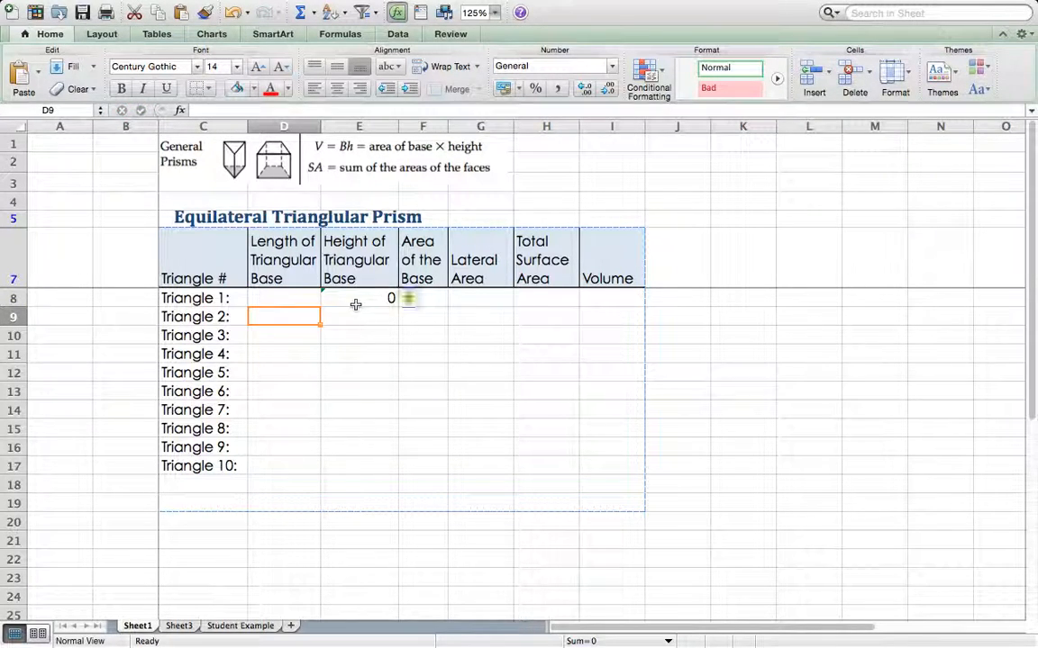
Wrap Triangle 1's height formula in E8 in ROUND with two digits, as =Round(SQRT(D8*D8-0.5*D8*D8),2)
left_click(355, 306)
double_click(352, 300)
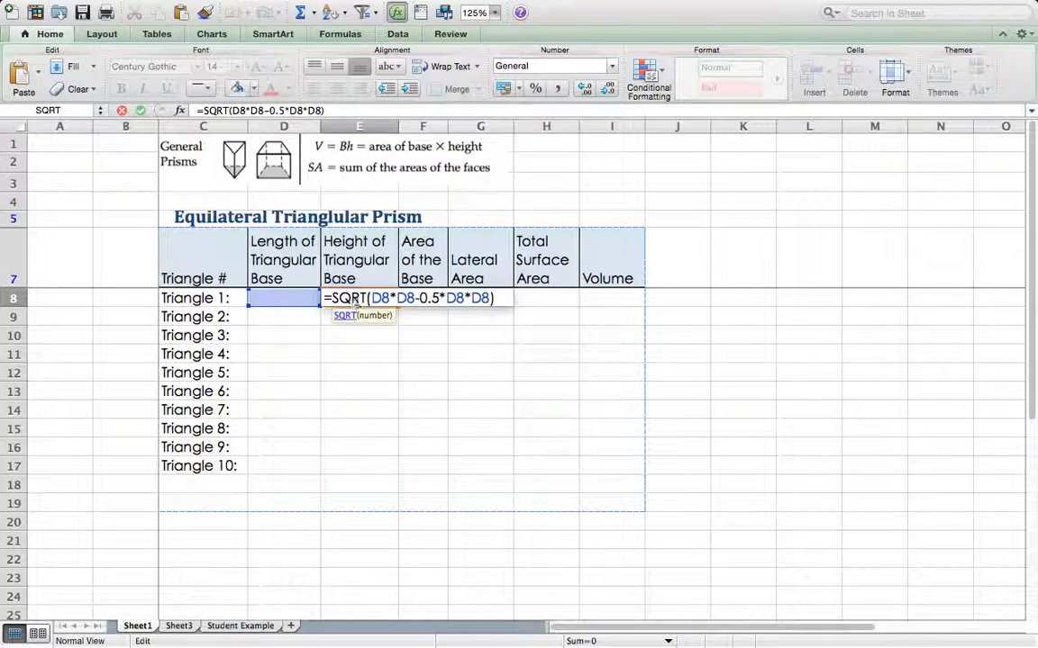
left_click(333, 299)
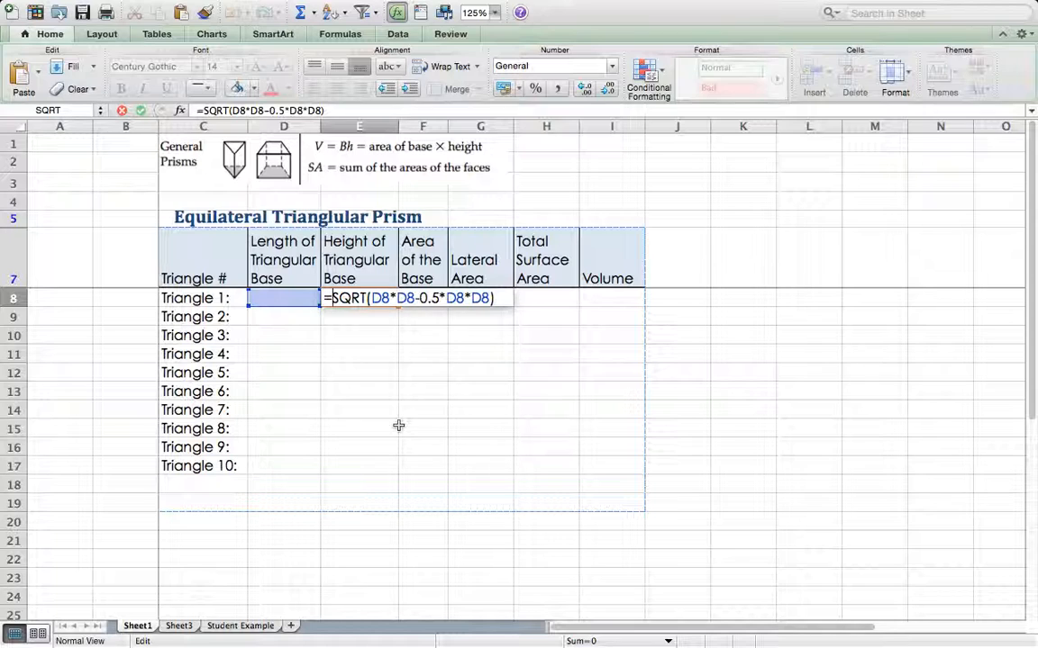
type("Round")
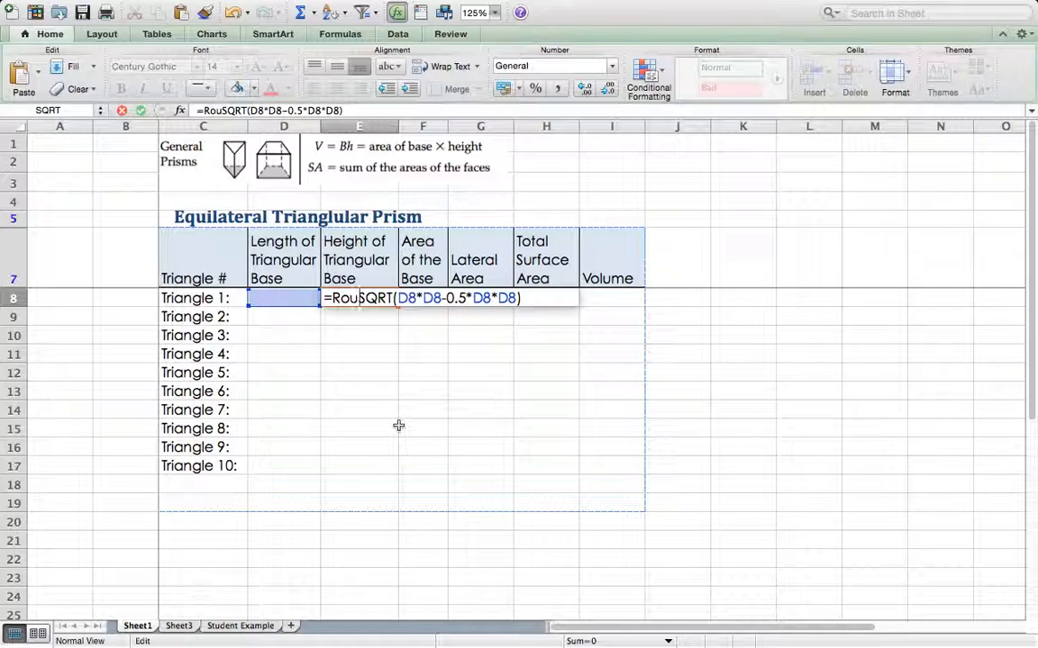
type("(")
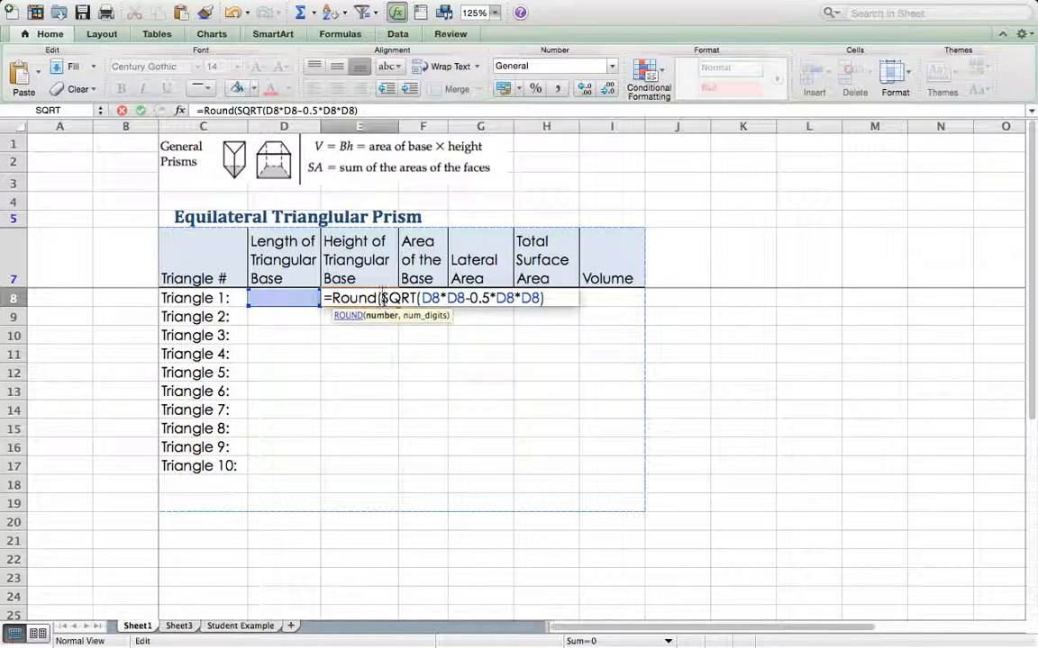
left_click(382, 299)
type(",2")
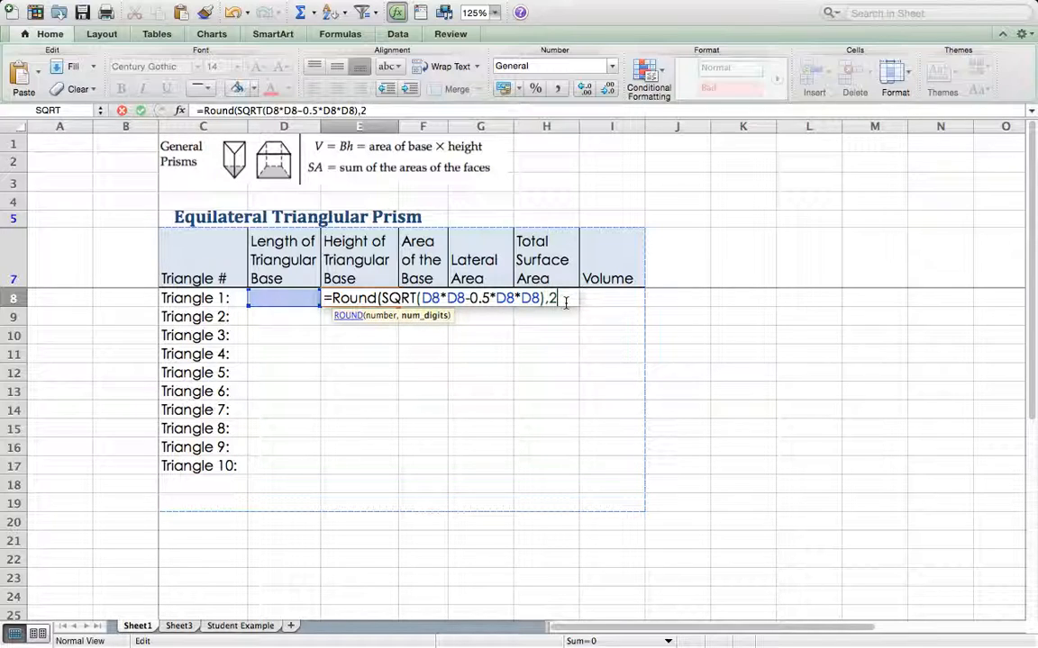
type(")")
key("Return")
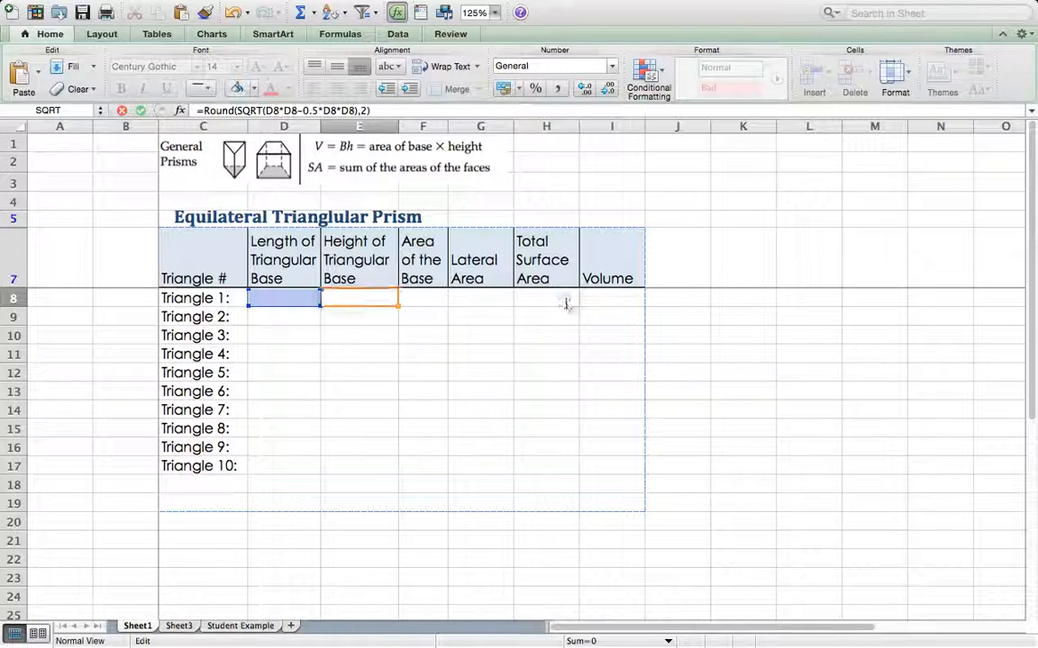
Test the rounded height formula with a base length of 10 in D8, and empty the cell again
left_click(311, 296)
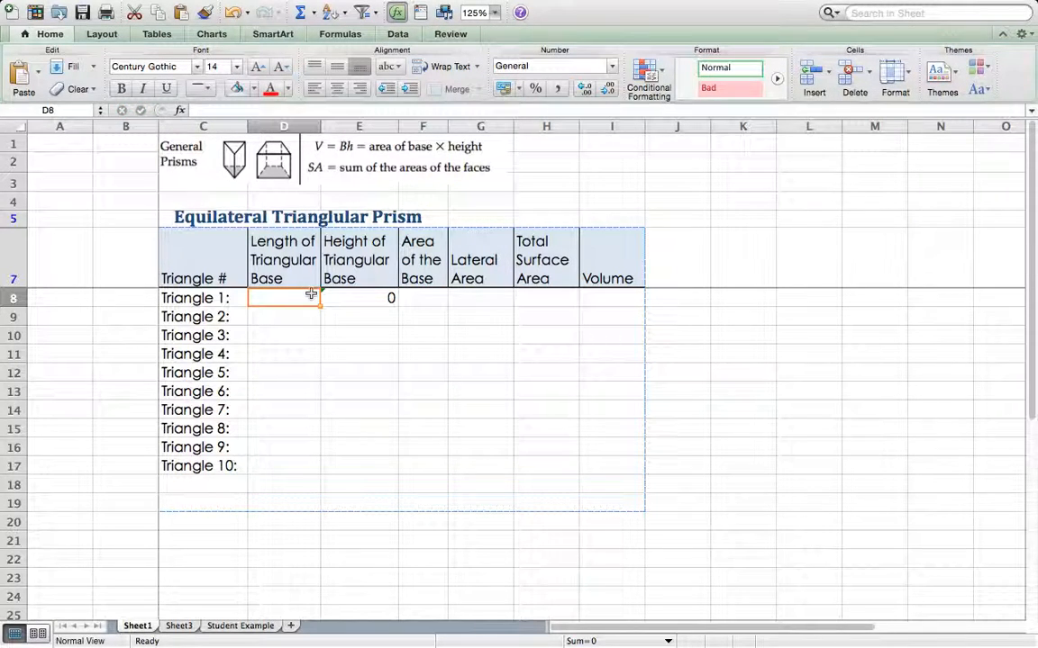
type("10")
key("Return")
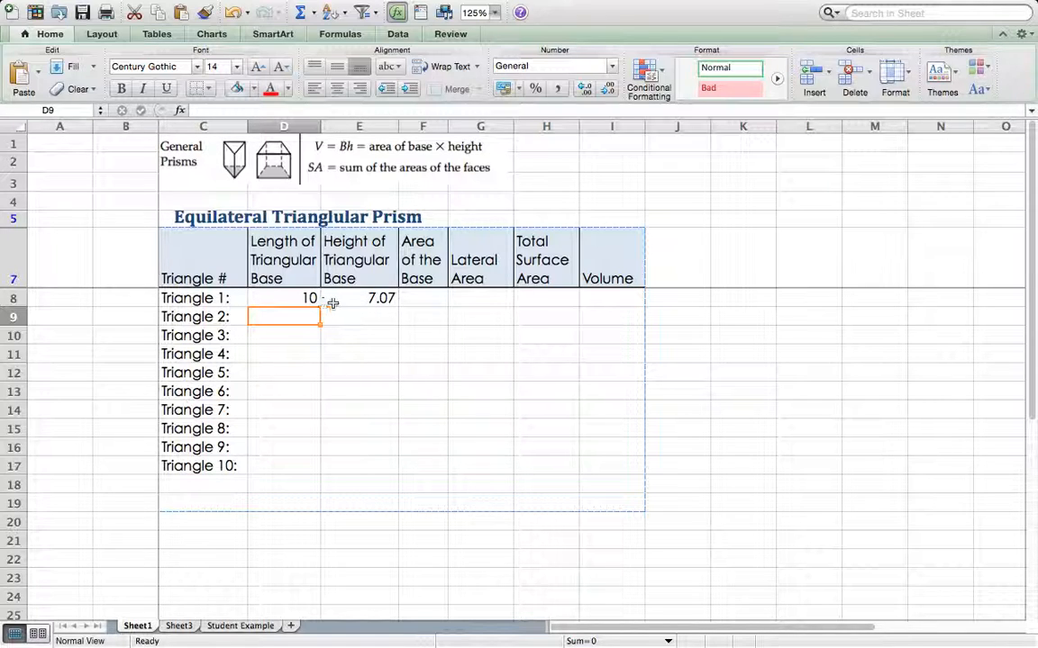
double_click(310, 297)
key("BackSpace")
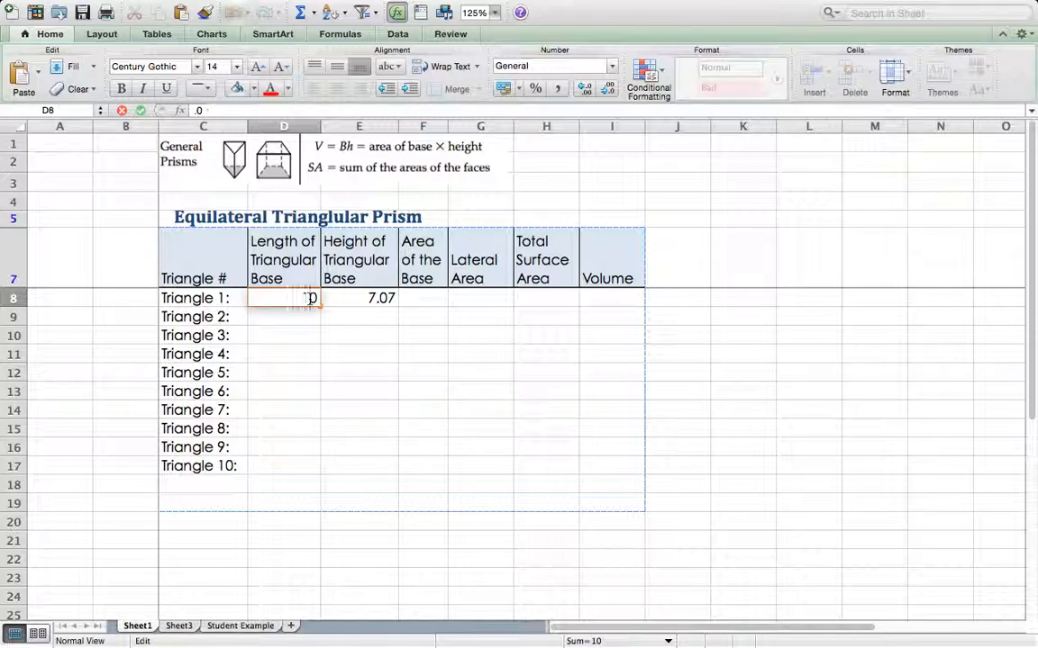
key("Delete")
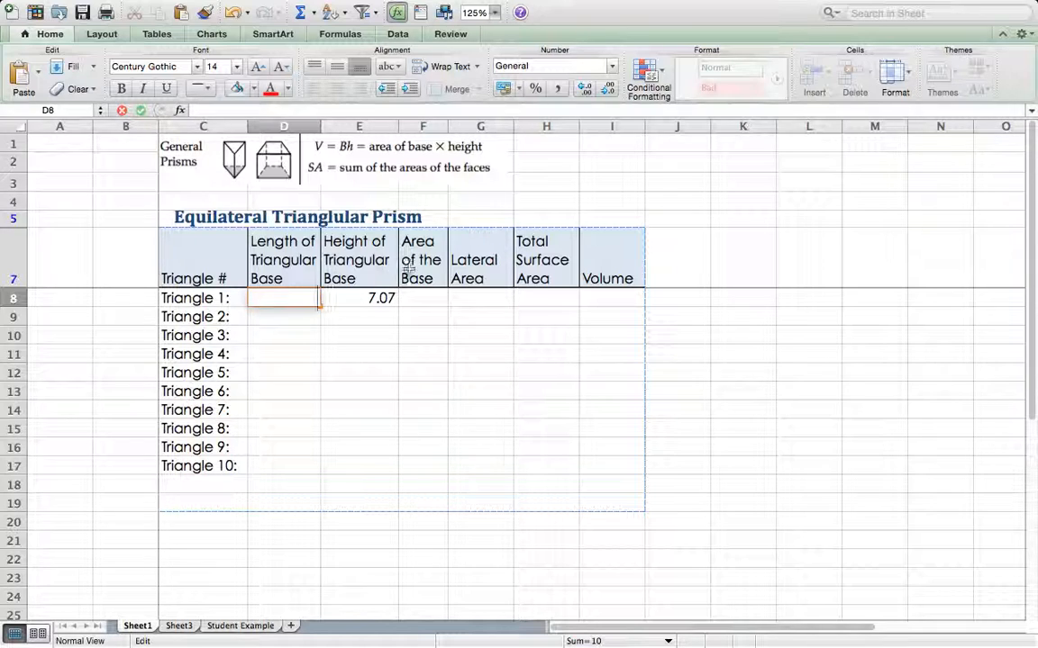
Enter the formula =1/2*D8*E8 for Triangle 1's Area of the Base in F8
left_click(429, 300)
double_click(429, 300)
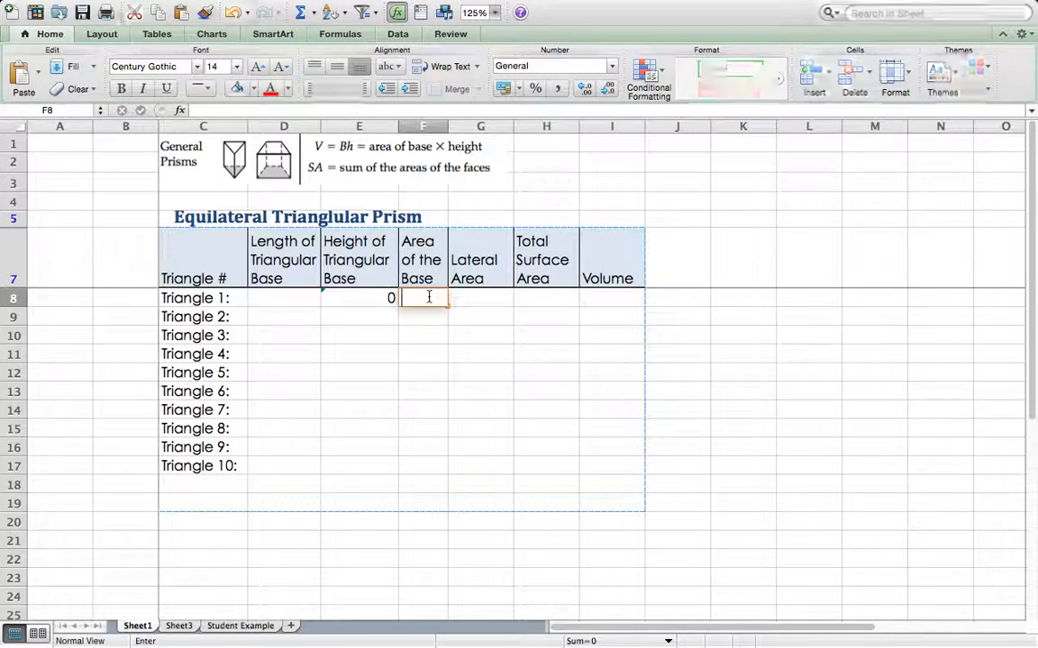
type("=1/2")
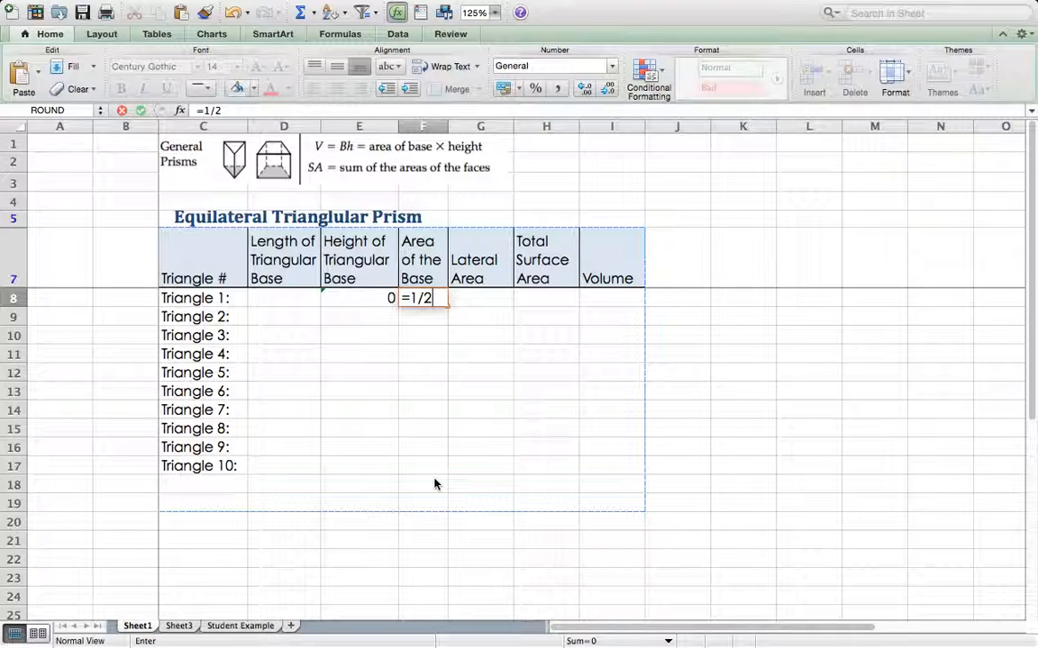
type("*D8*")
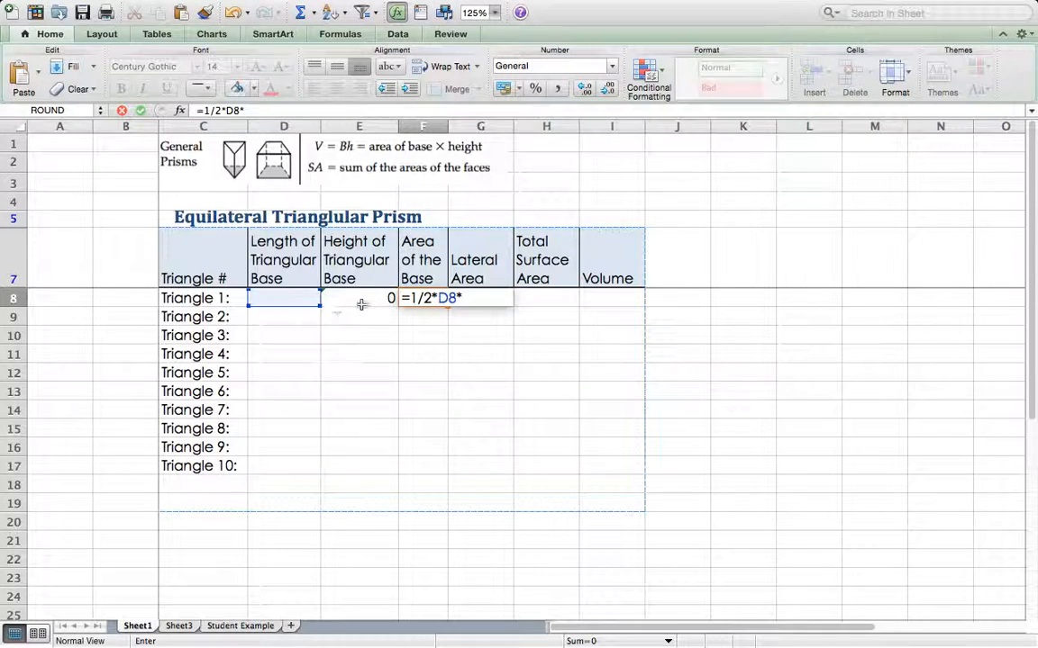
type("E")
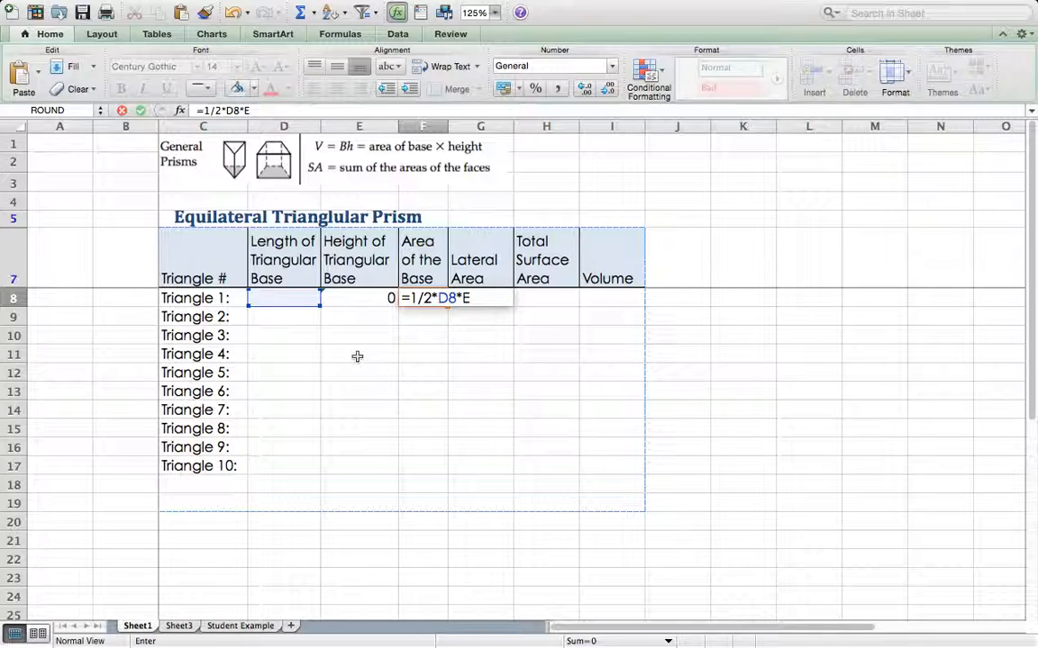
type("8")
key("Return")
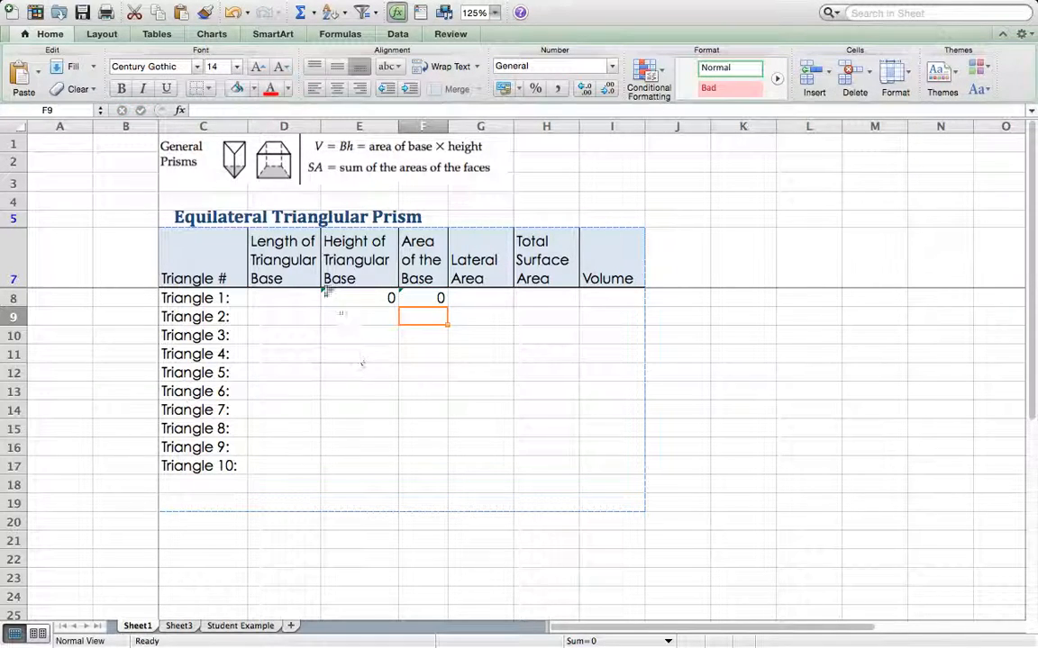
Enter 5 as Triangle 1's Length of Triangular Base in D8 to test the area formula
left_click(303, 295)
type("5")
key("Return")
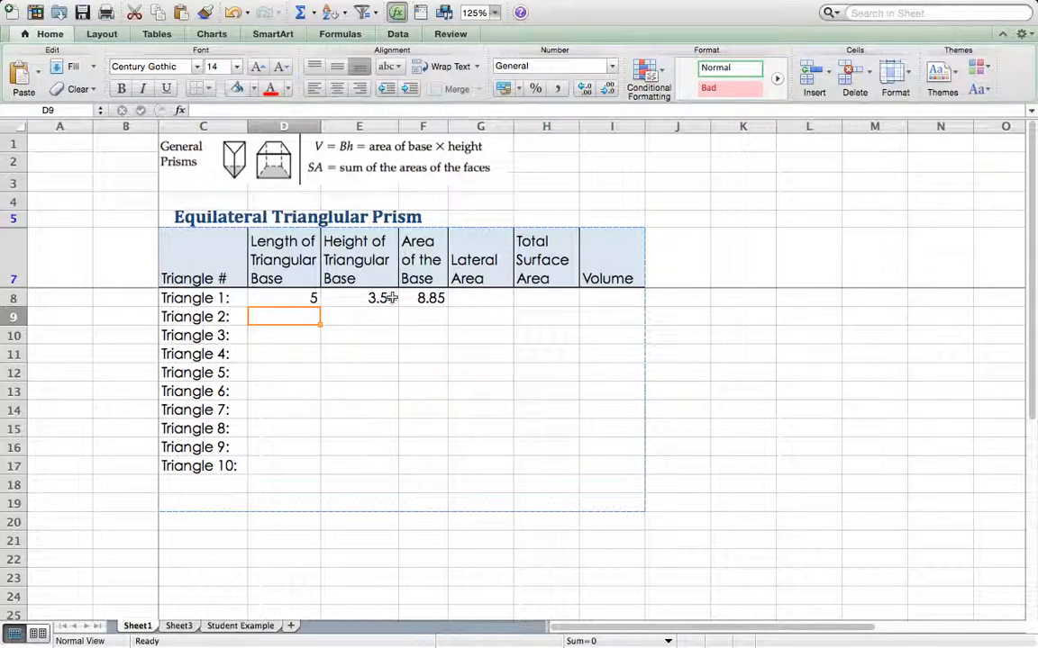
Set Triangle 1's Length of Triangular Base in D8 to 4.3
left_click(313, 296)
double_click(313, 297)
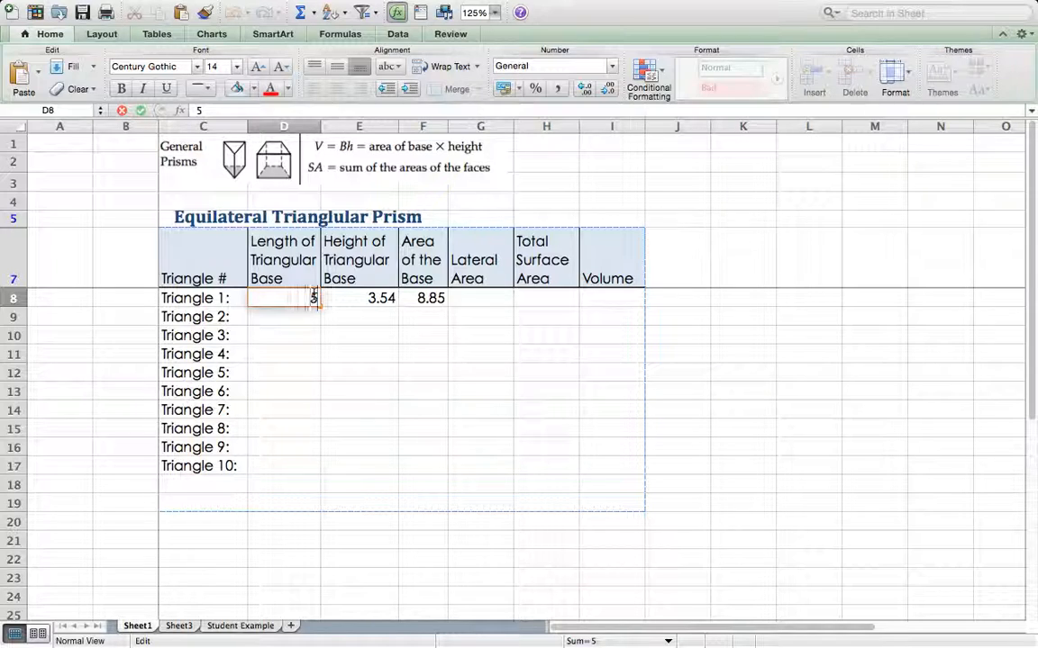
type("4.3")
key("Return")
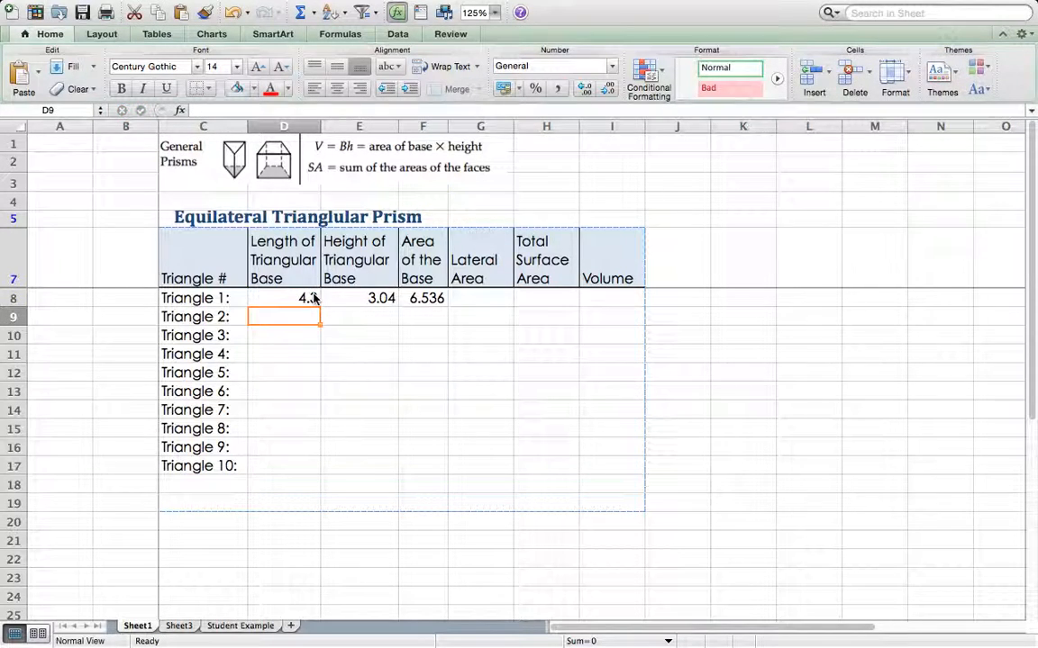
Wrap Triangle 1's Area of the Base formula in F8 in ROUND with two digits, as =Round(1/2*D8*E8,2)
double_click(412, 298)
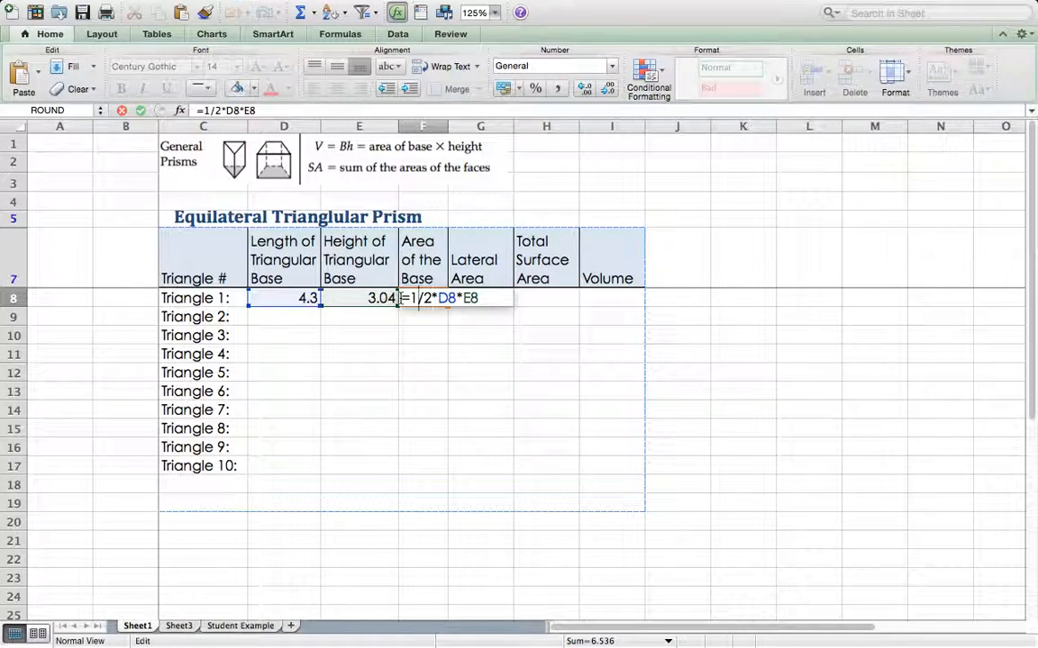
type("Round(")
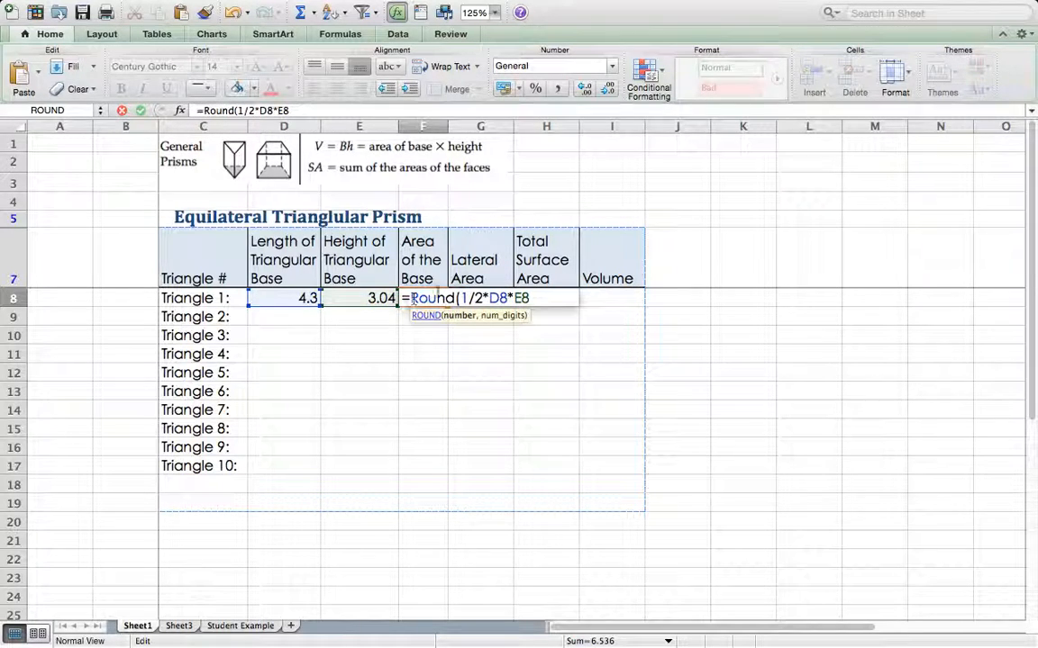
type(",2")
key("Return")
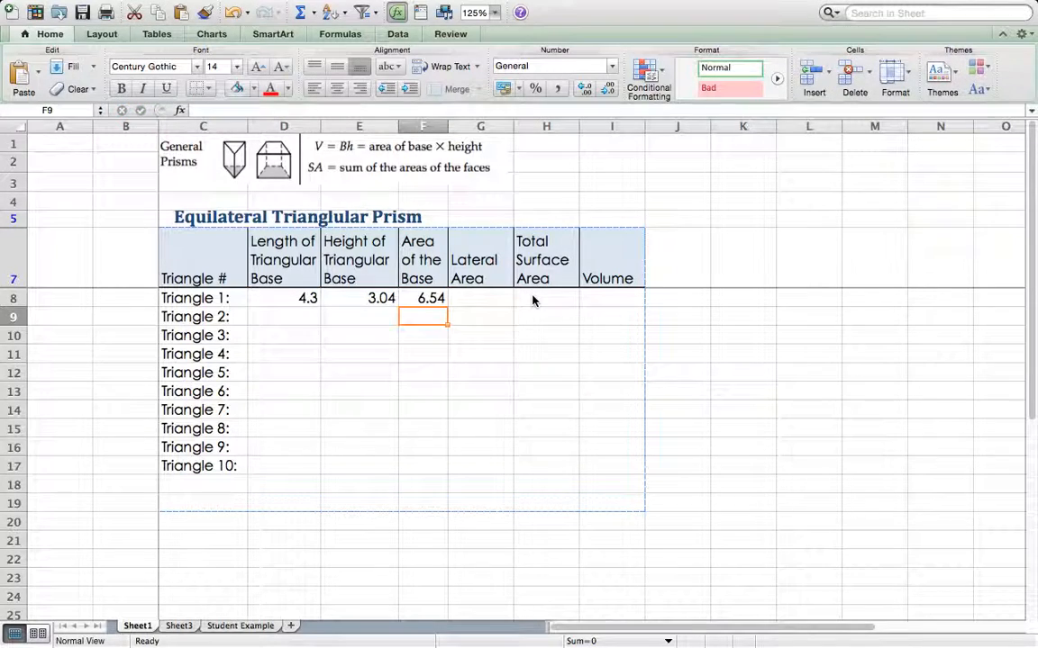
left_click(387, 351)
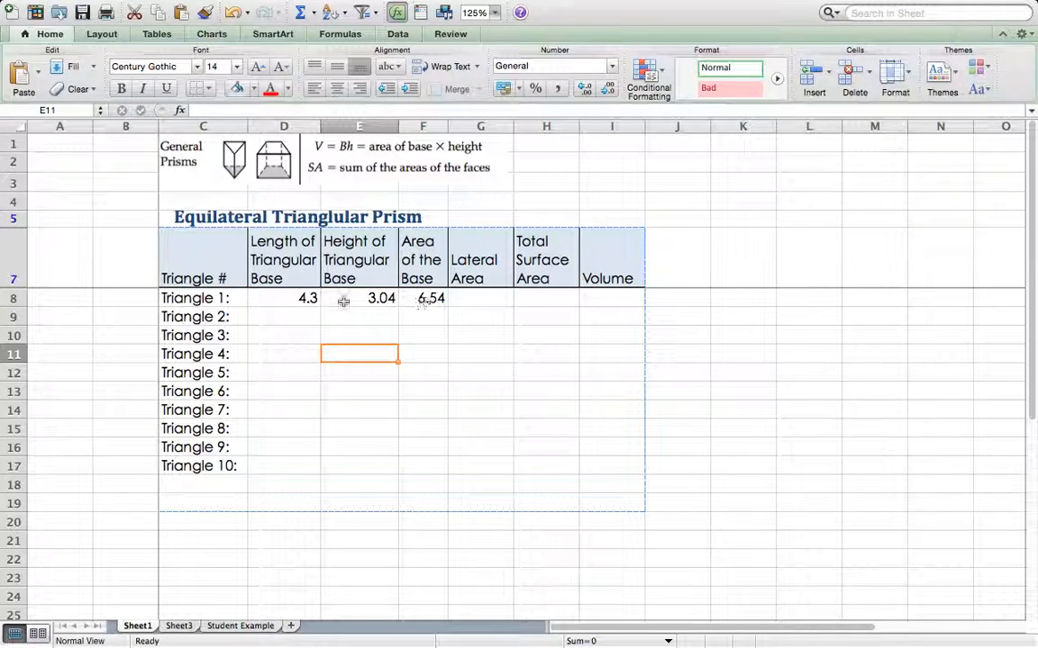
double_click(476, 298)
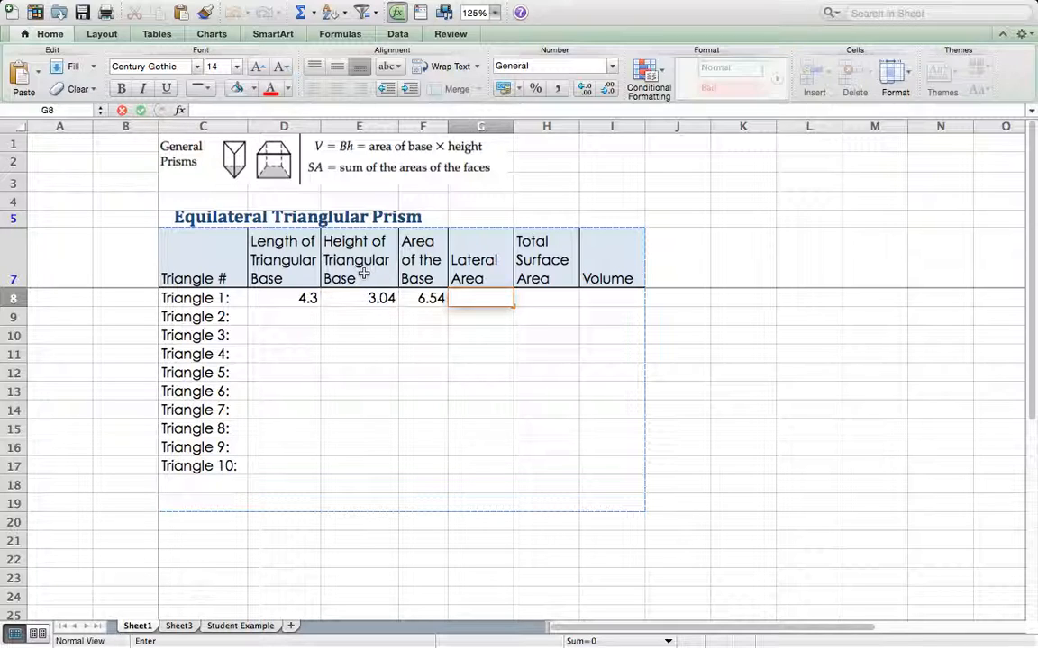
left_click(308, 128)
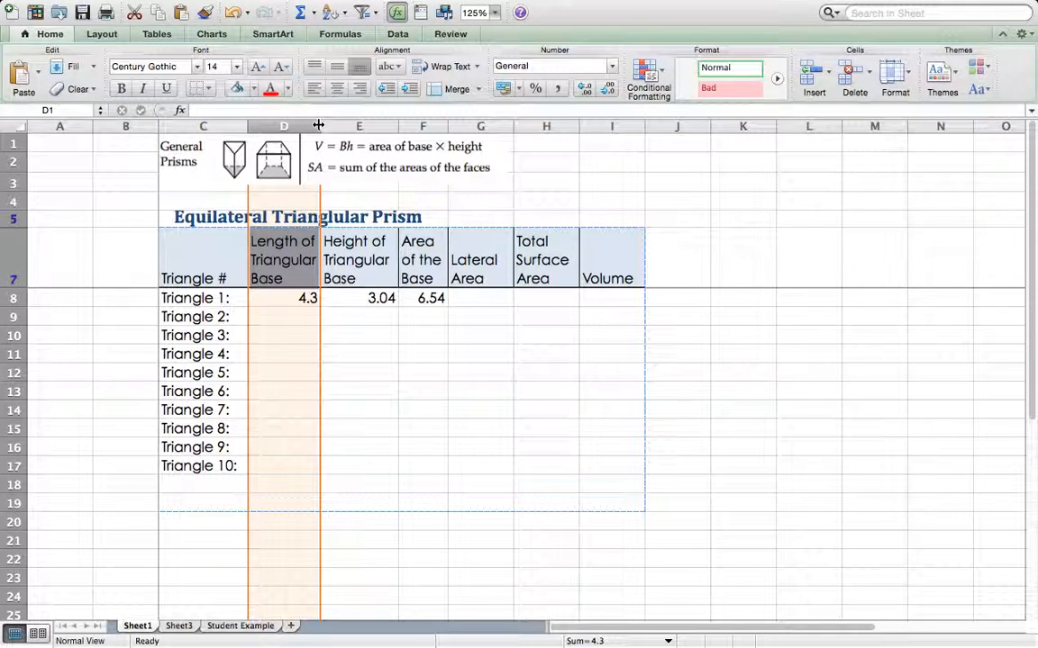
Insert an empty column between the Height of Triangular Base and Area of the Base columns
left_click(423, 127)
right_click(422, 128)
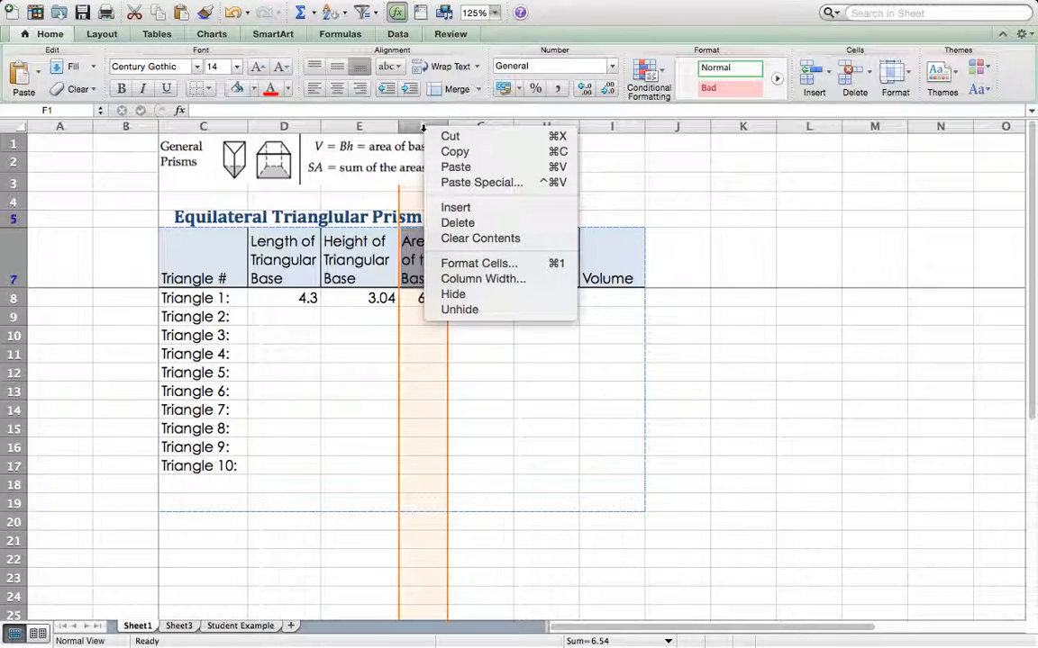
left_click(455, 207)
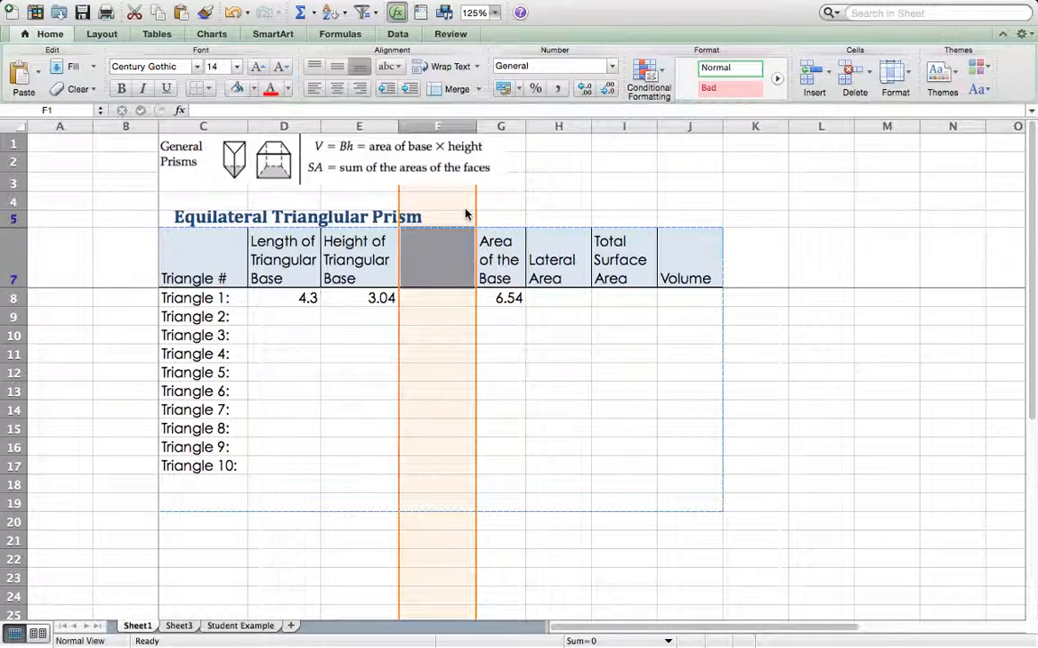
left_click(454, 271)
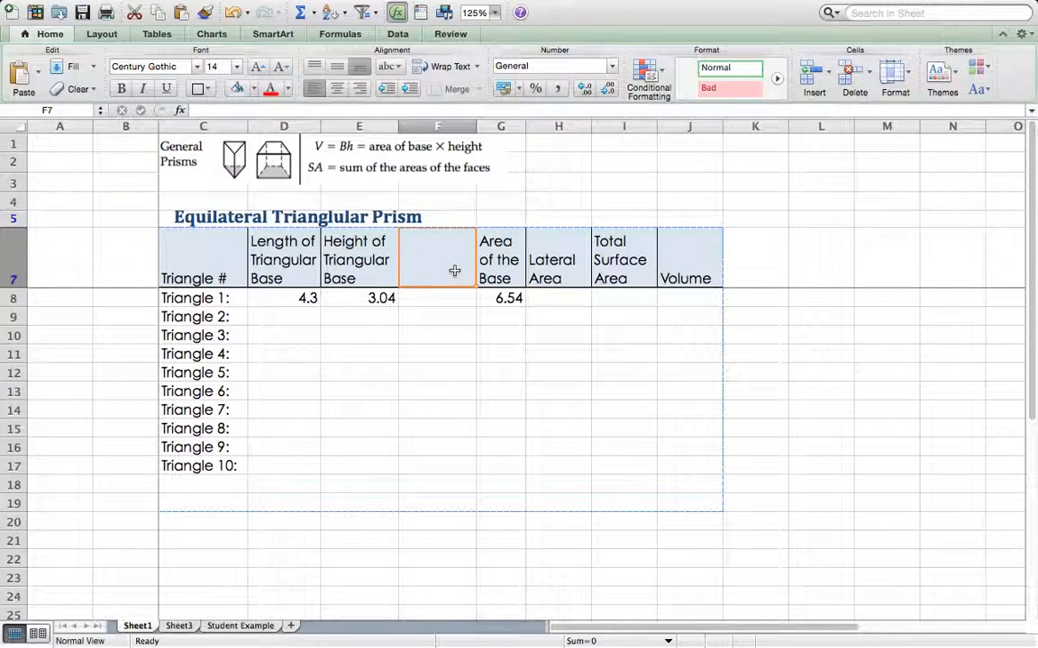
Move the Area of the Base column from G into the empty column F, leaving G free
left_click(503, 127)
key("super+x")
left_click(437, 126)
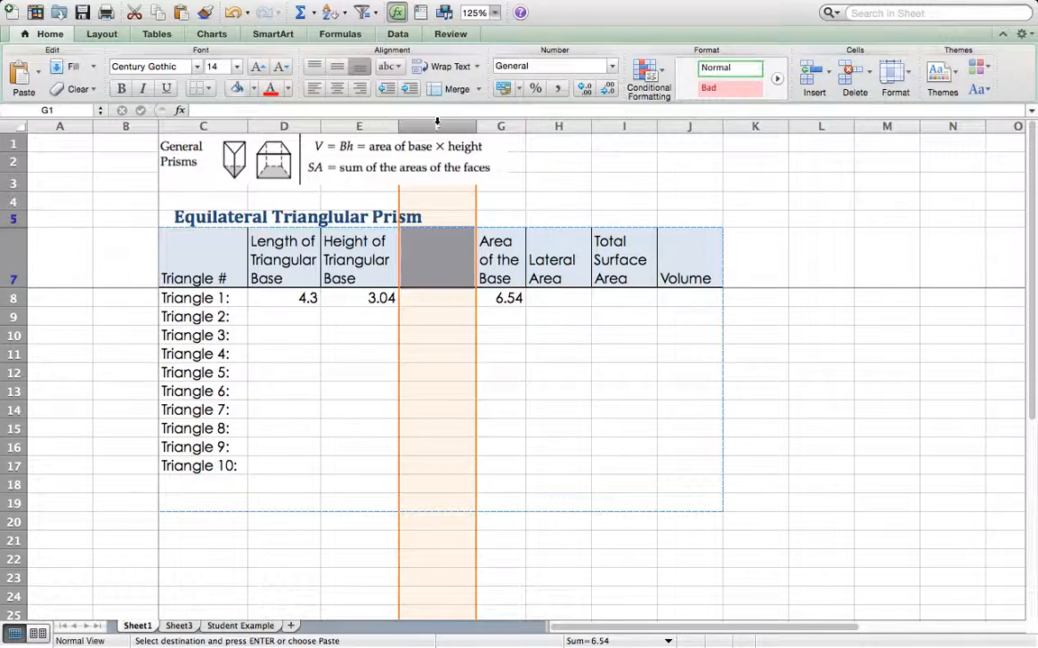
key("super+v")
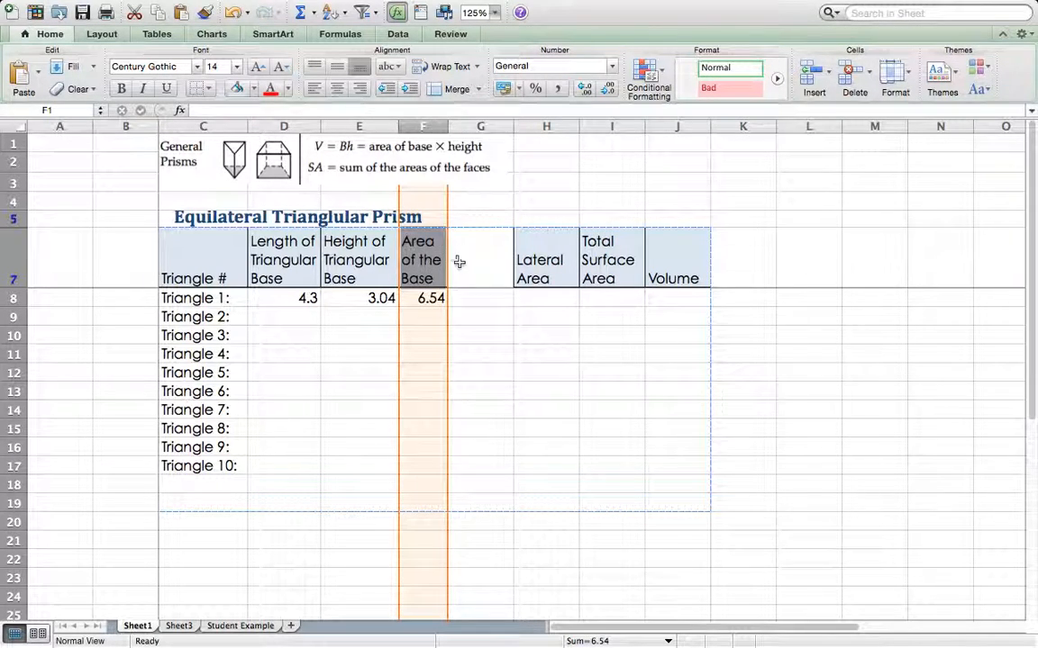
Fill the Area of the Base header cell F7 across into G7 to carry over its formatting
left_click(460, 262)
left_click(436, 262)
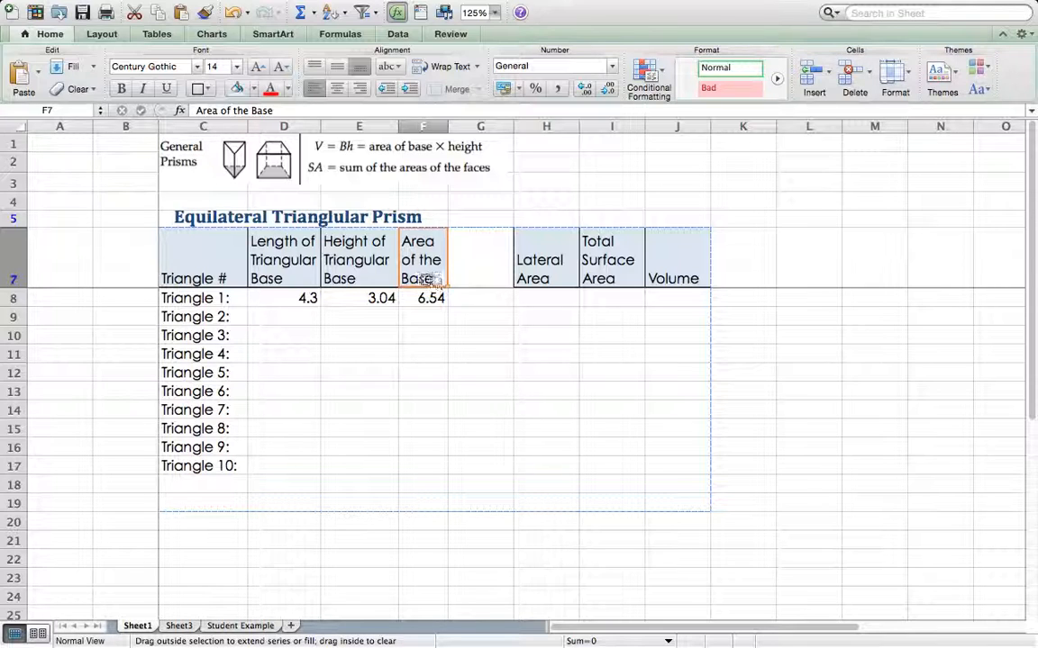
left_click_drag(444, 286, 452, 245)
Replace the header text in cell G7 with "Height **"
double_click(509, 274)
key("BackSpace")
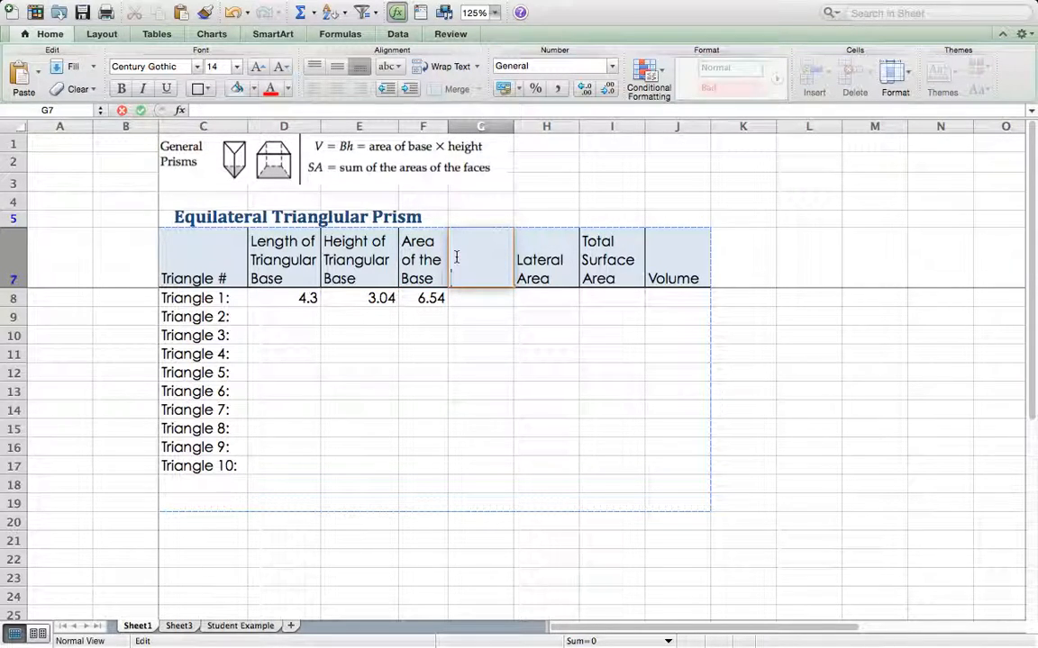
type("heig")
key("BackSpace")
key("BackSpace")
key("BackSpace")
key("BackSpace")
type("He")
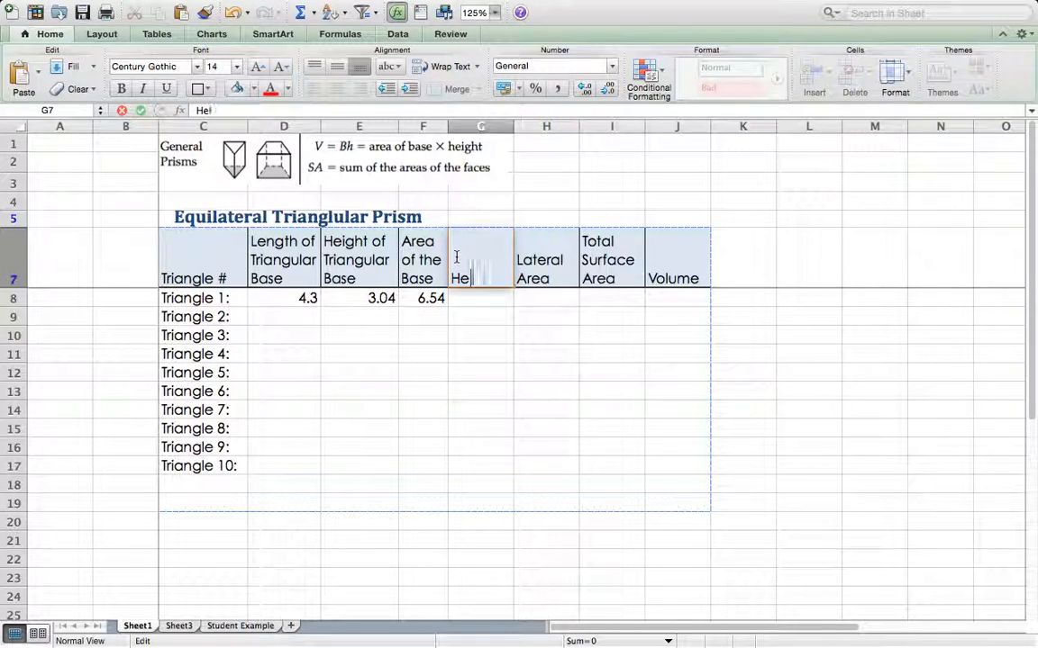
type("ight **")
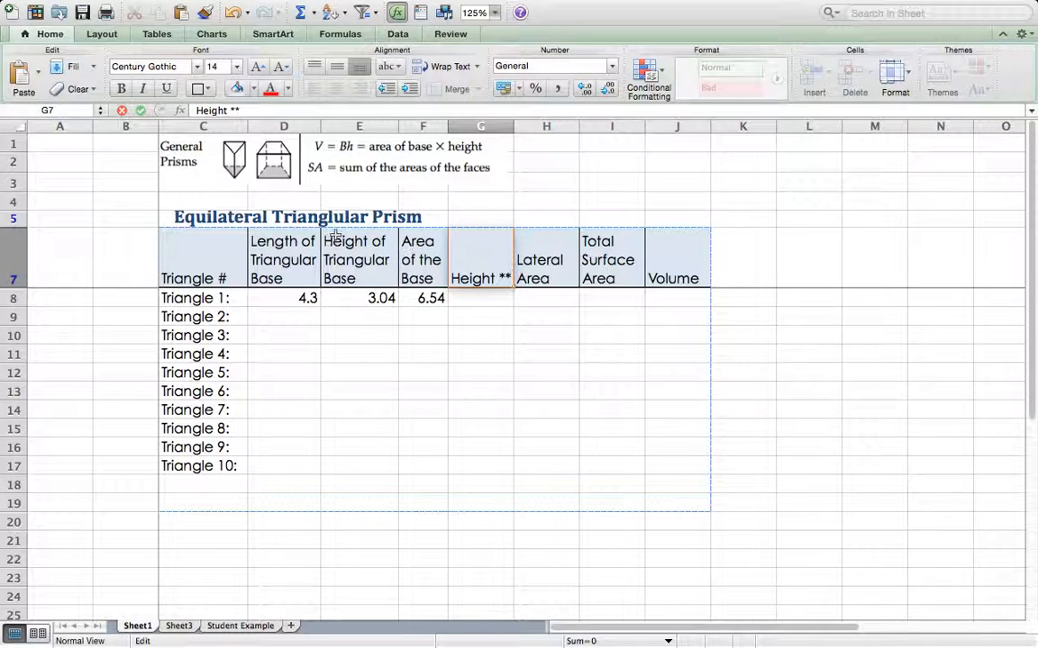
Append ** to the Length of Triangular Base header in cell D7
double_click(295, 272)
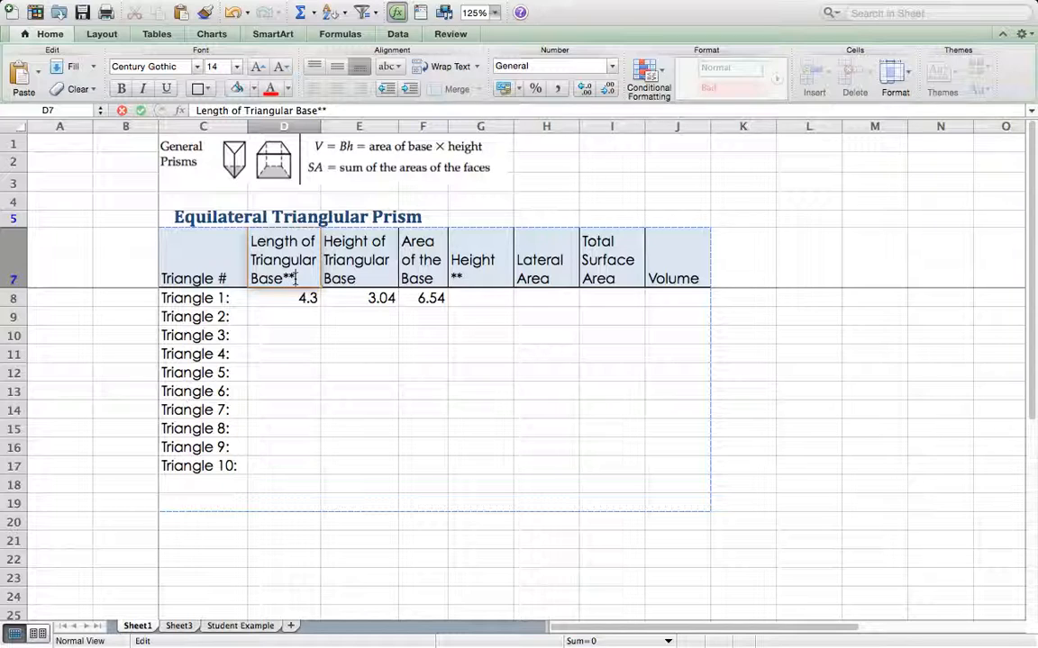
type("**")
left_click(311, 316)
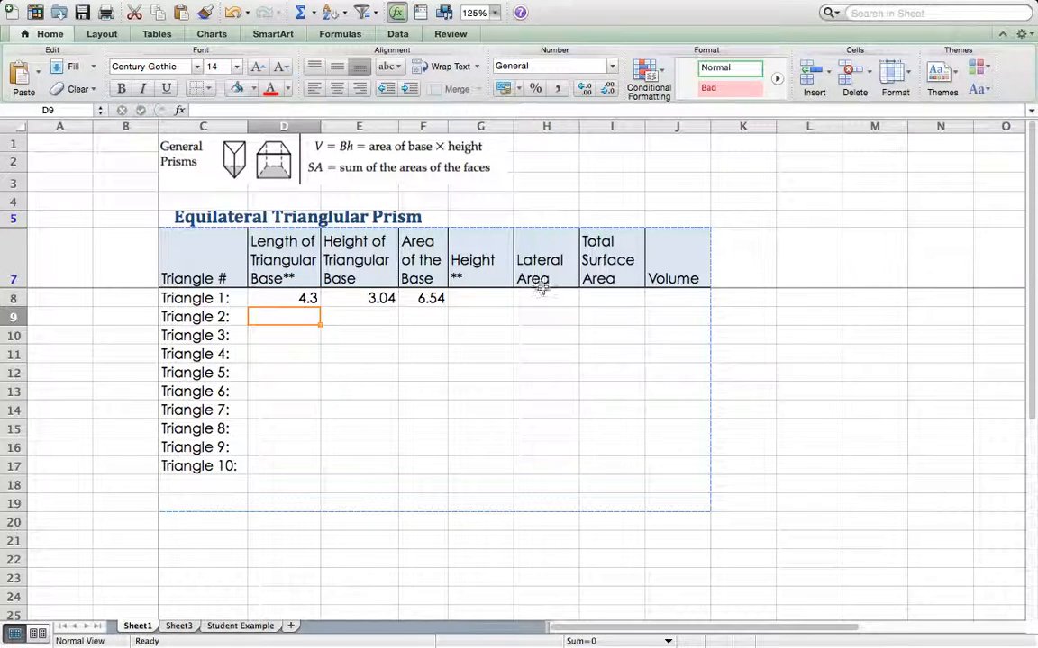
Enter 7 as Triangle 1's prism height in cell G8
double_click(495, 298)
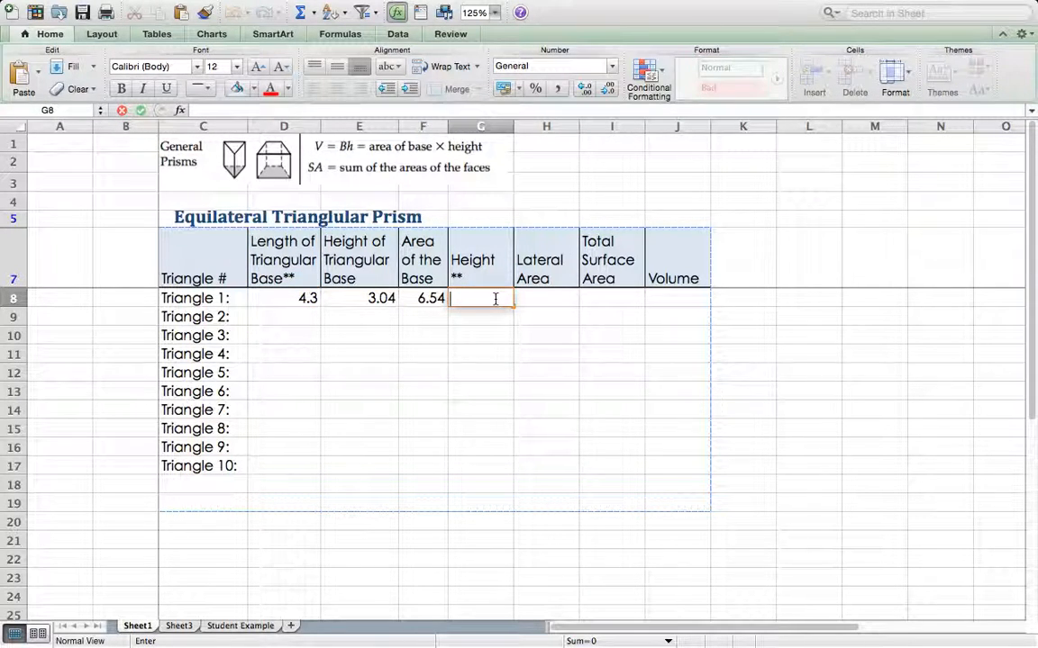
type("7")
key("Up")
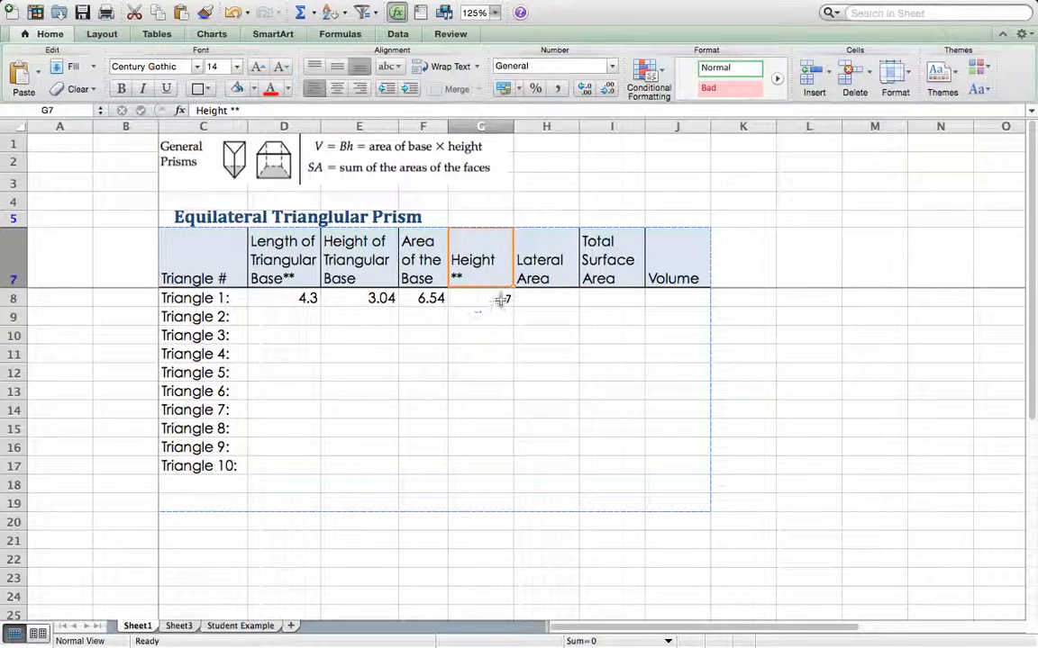
Enter the formula =D8*G8 in Triangle 1's Lateral Area cell H8
double_click(541, 298)
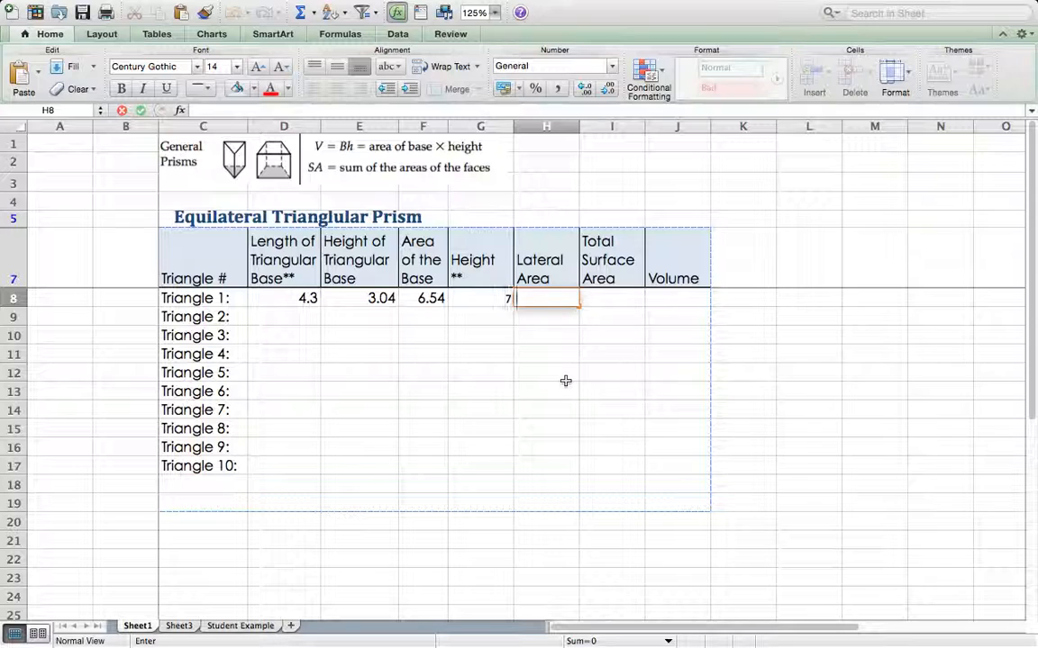
type("=")
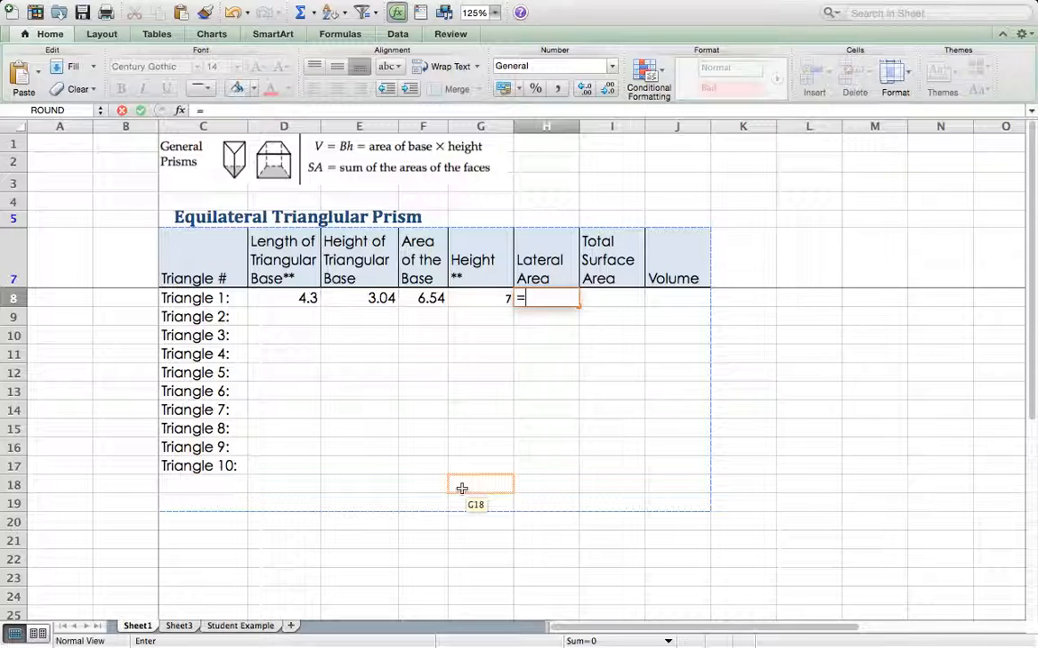
type("4")
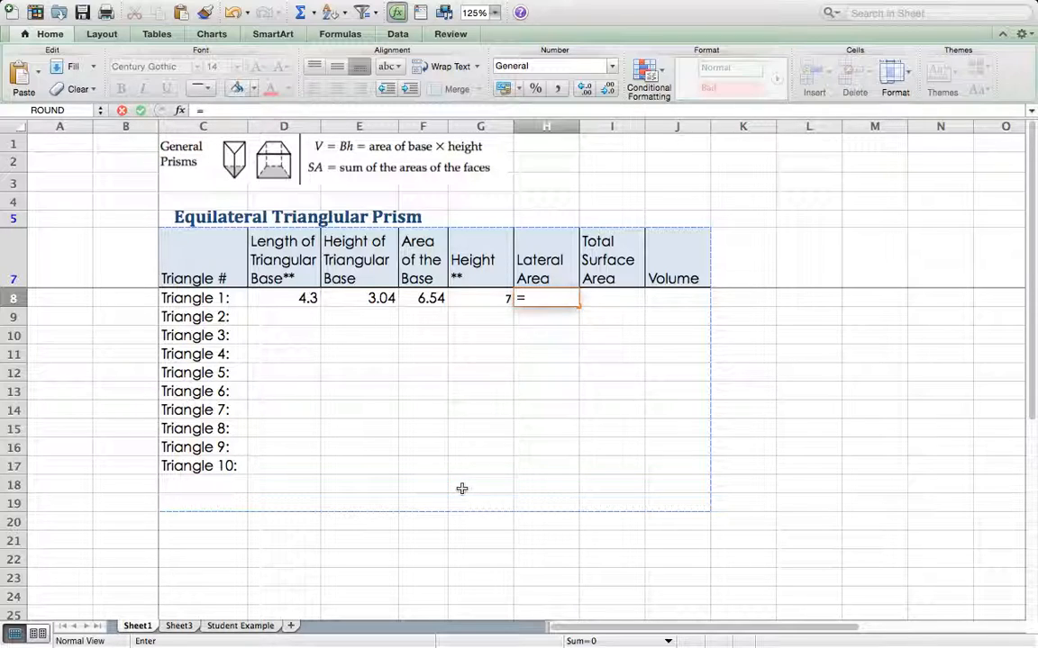
type("DATE")
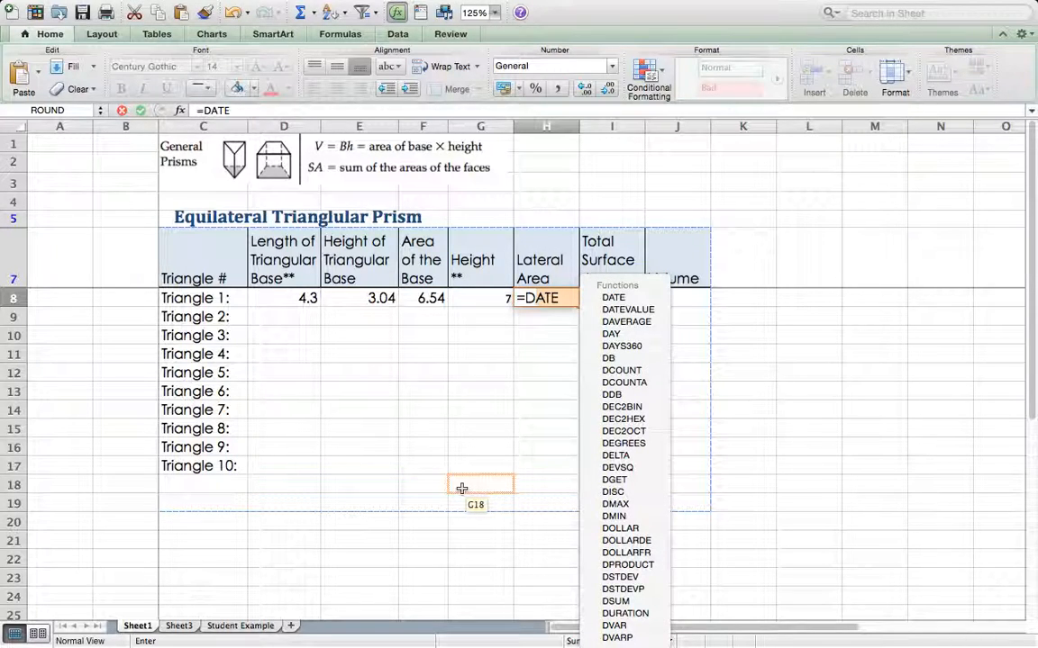
key("BackSpace")
key("BackSpace")
key("BackSpace")
type("8")
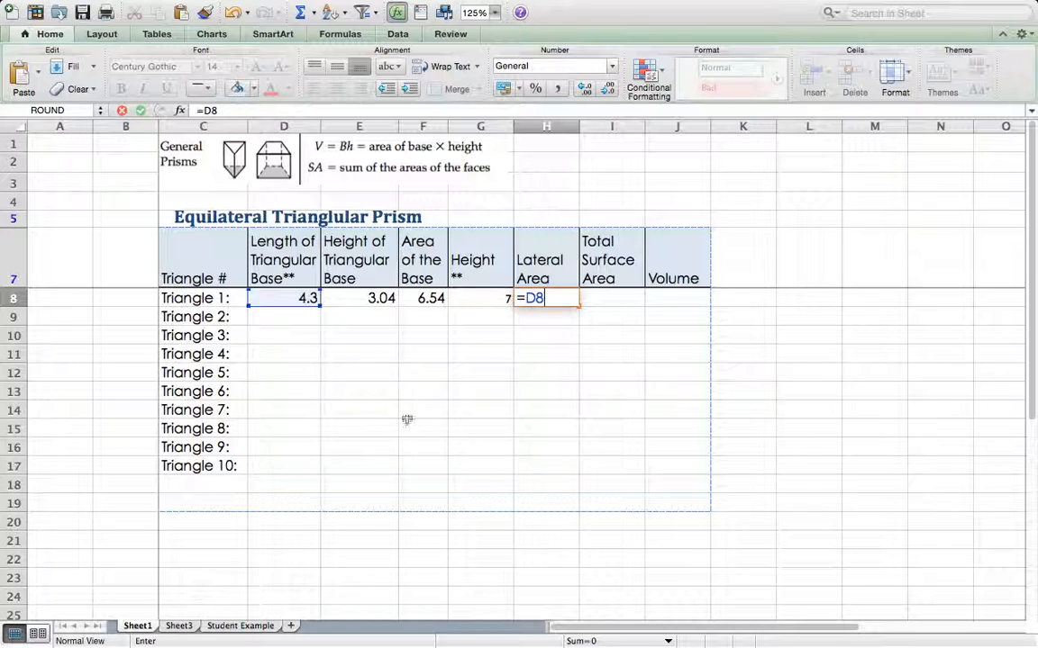
type("*G")
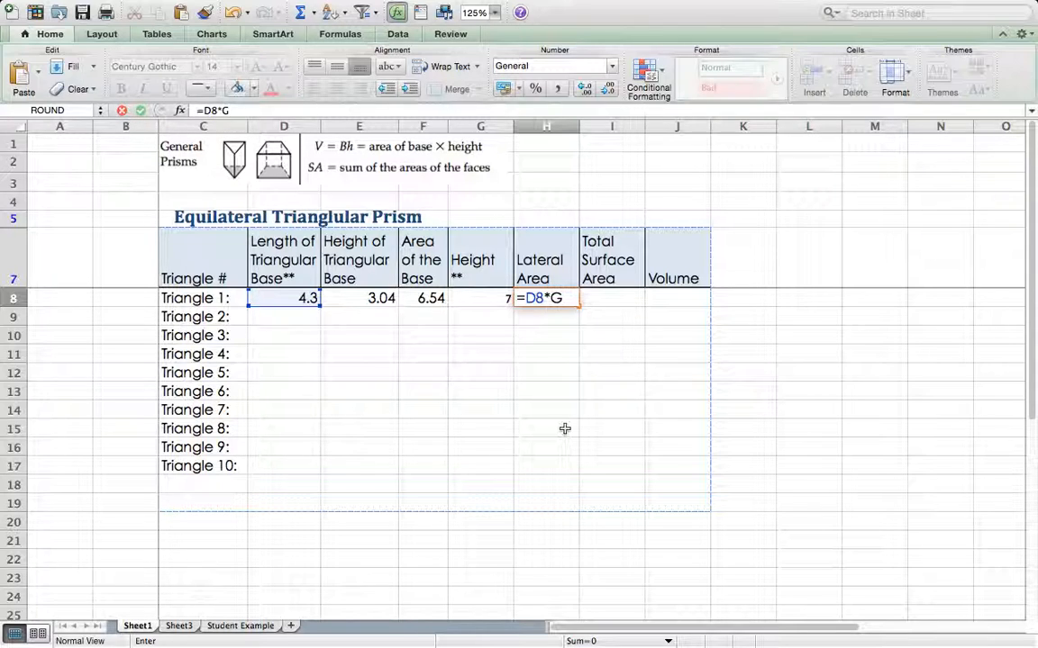
type("8")
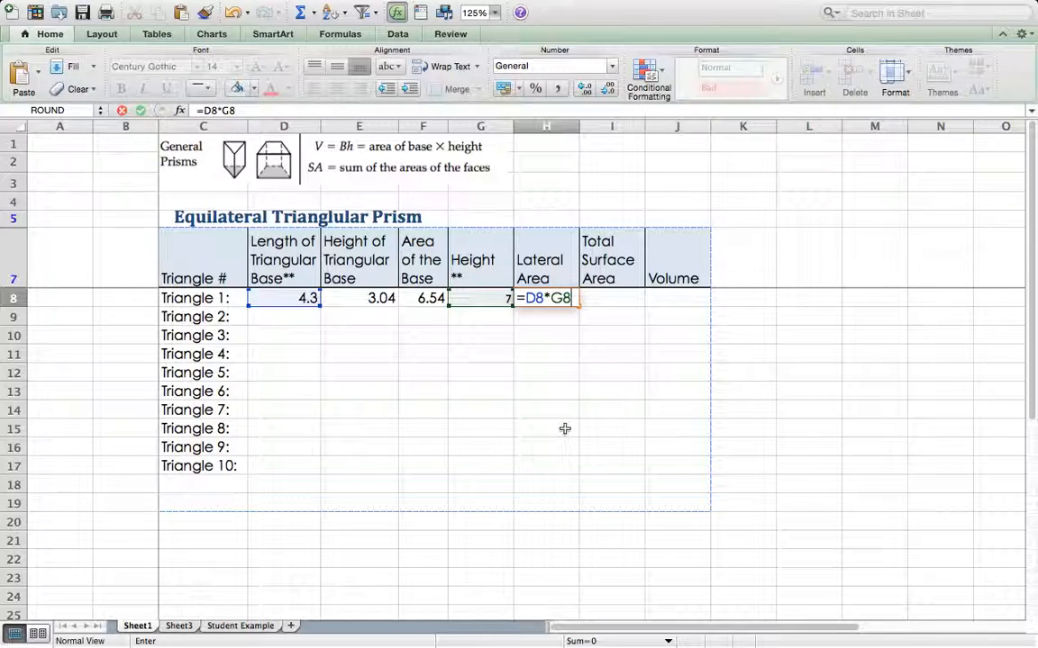
key("Left")
key("Left")
key("Left")
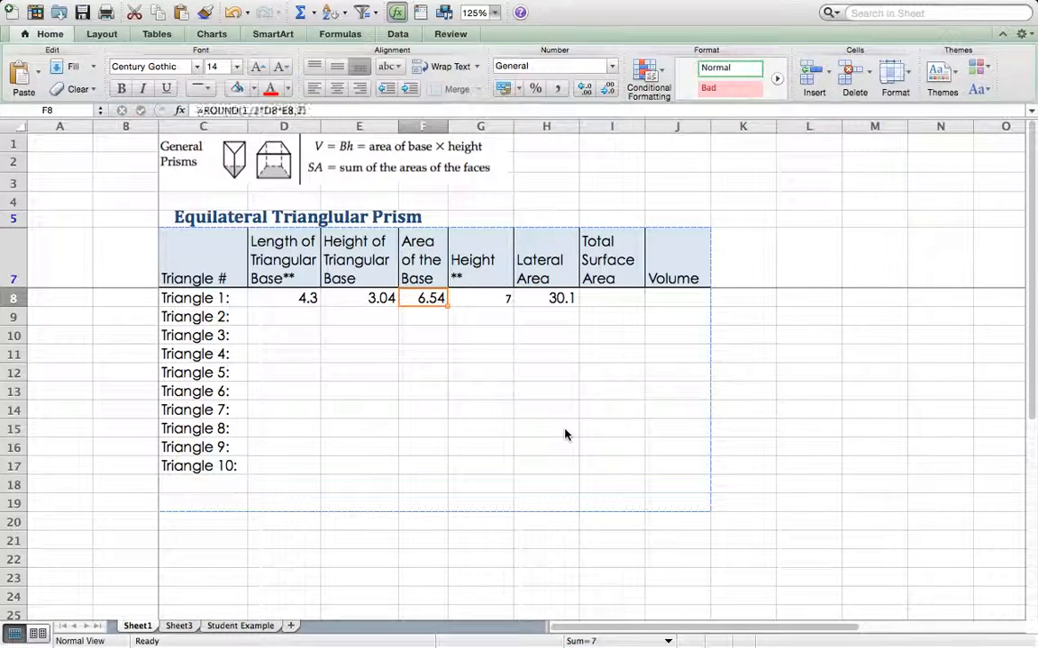
key("Right")
key("Right")
key("Right")
key("Right")
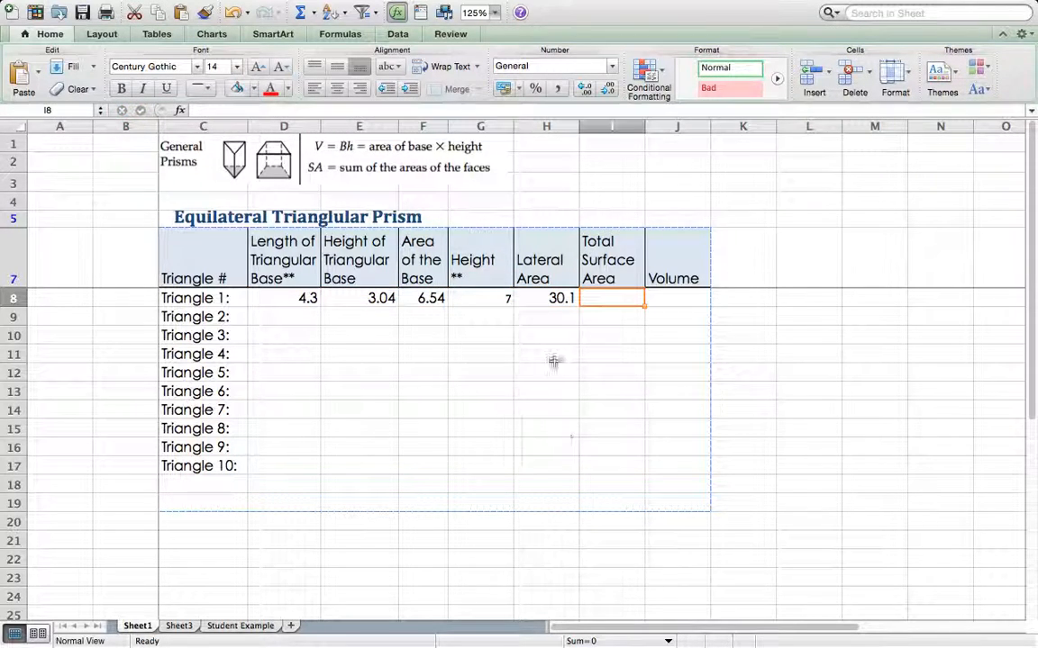
Multiply the Lateral Area formula in H8 by three, as =3*D8*G8
double_click(551, 298)
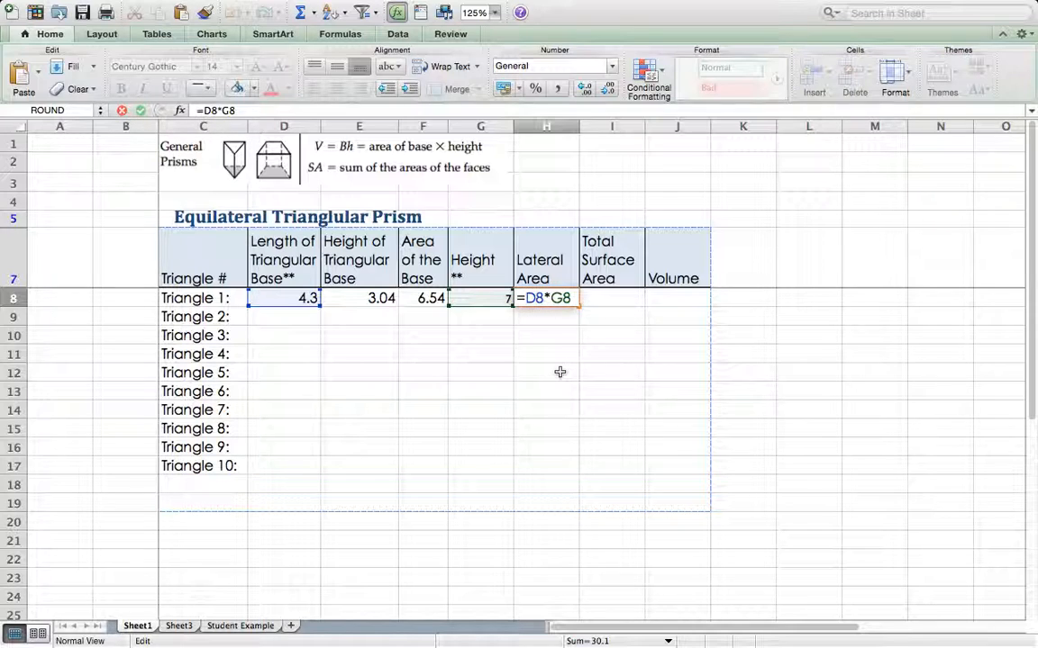
type("3*")
key("Return")
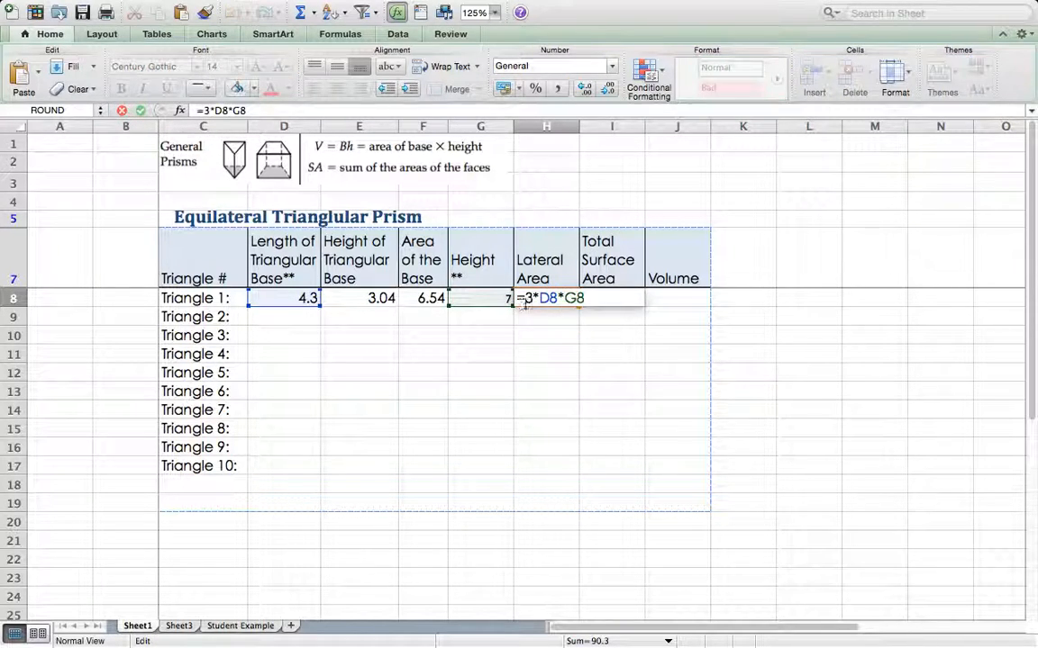
Wrap Triangle 1's Lateral Area formula in ROUND with two digits, as =Round(3*D8*G8,2)
type("Round(3*D8*G8")
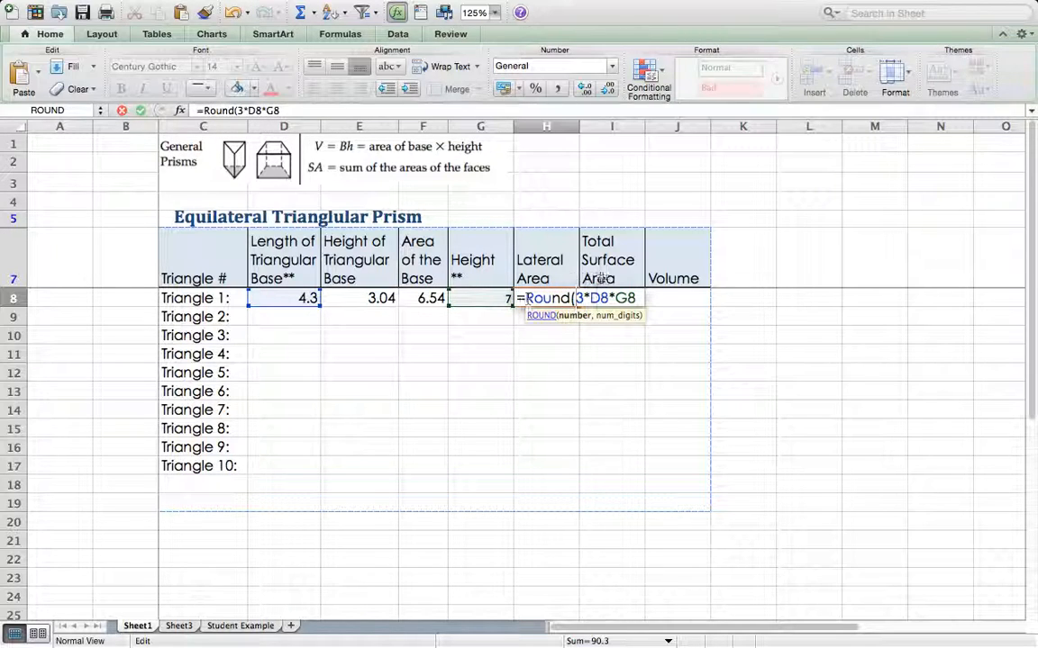
type(",2")
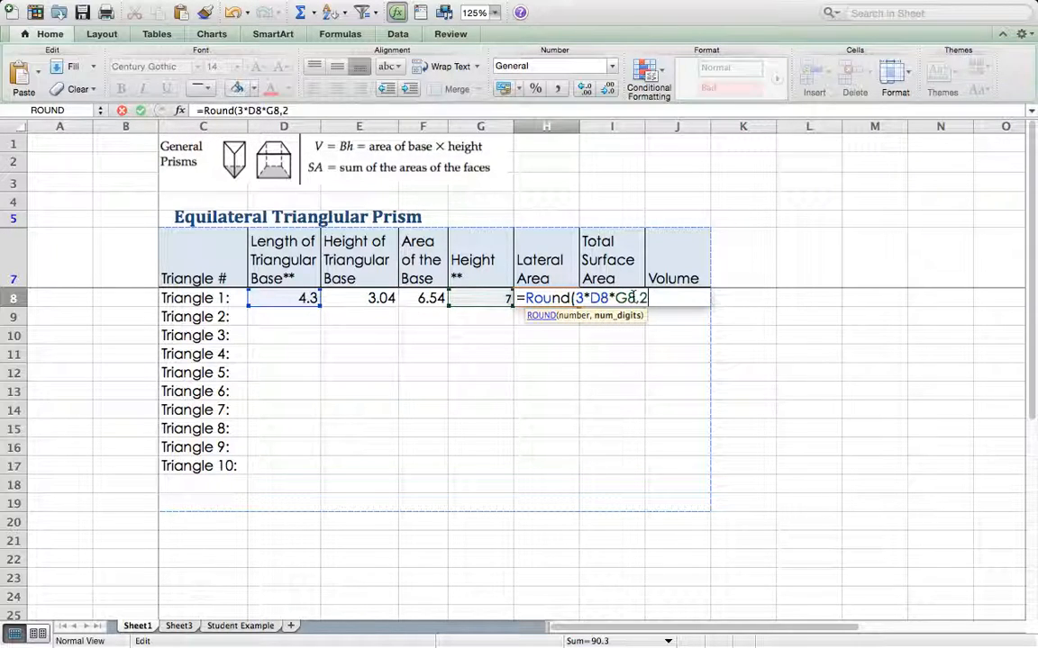
key("Return")
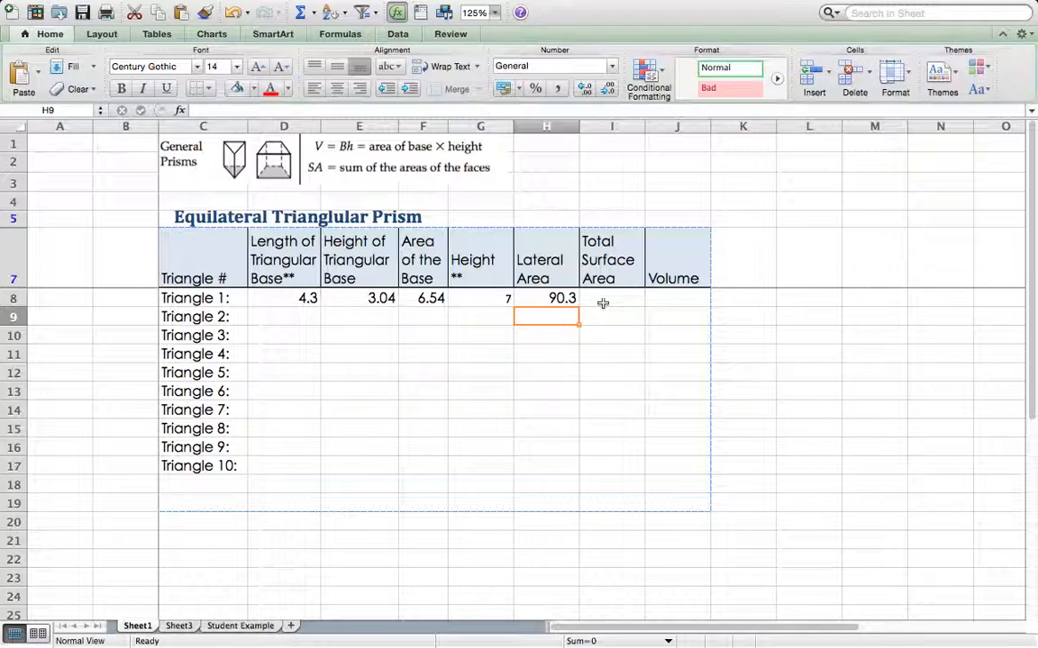
Enter the formula =2*F8+H8 in Triangle 1's Total Surface Area cell I8
left_click(603, 301)
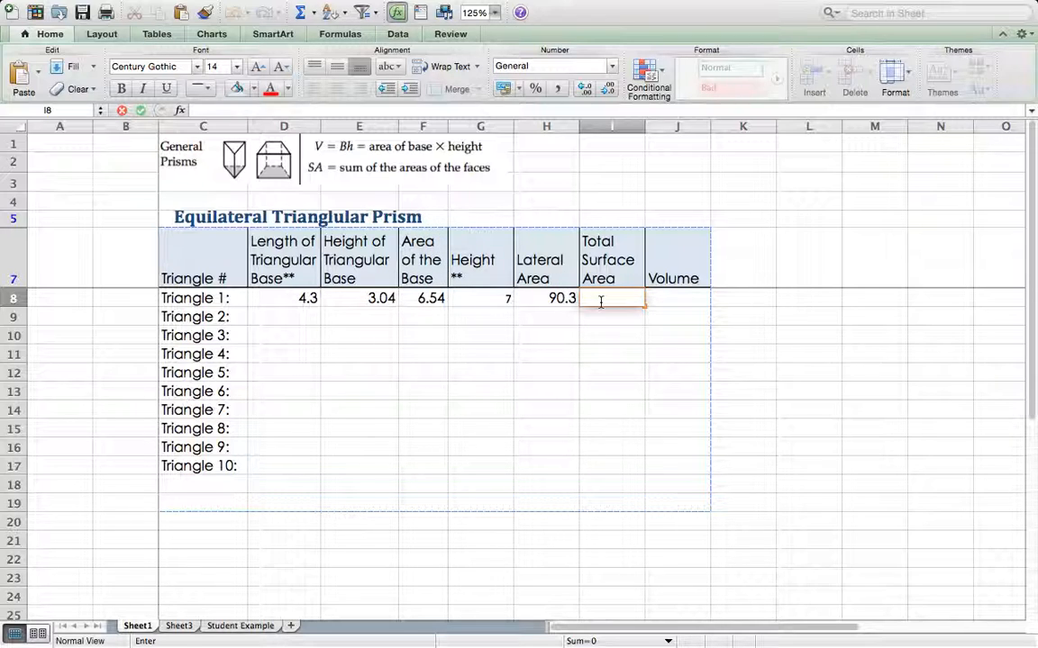
type("=")
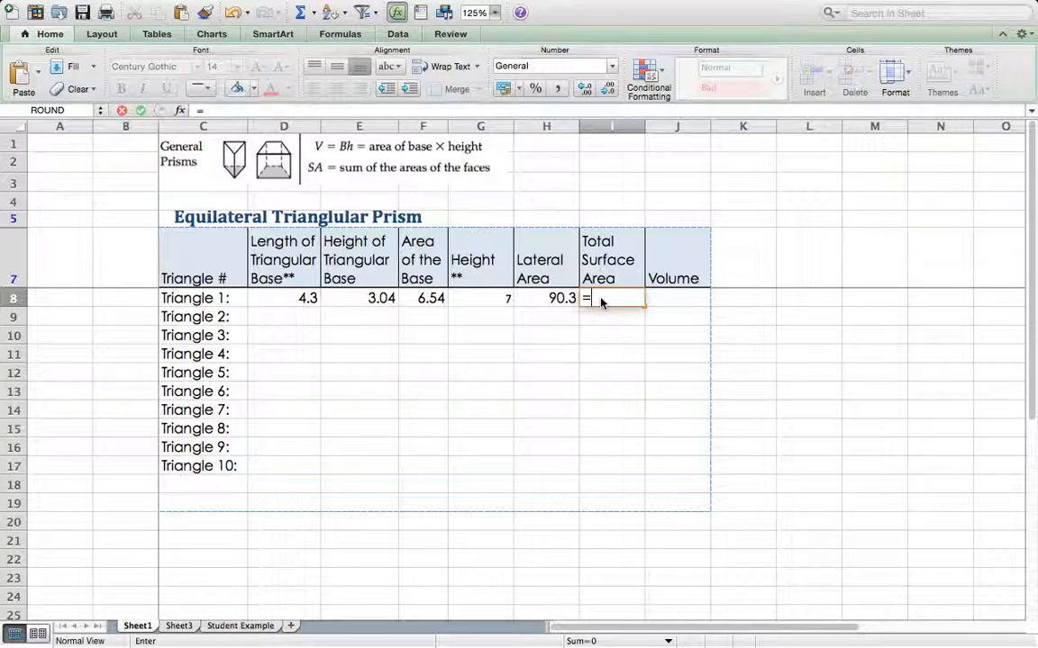
type("2*")
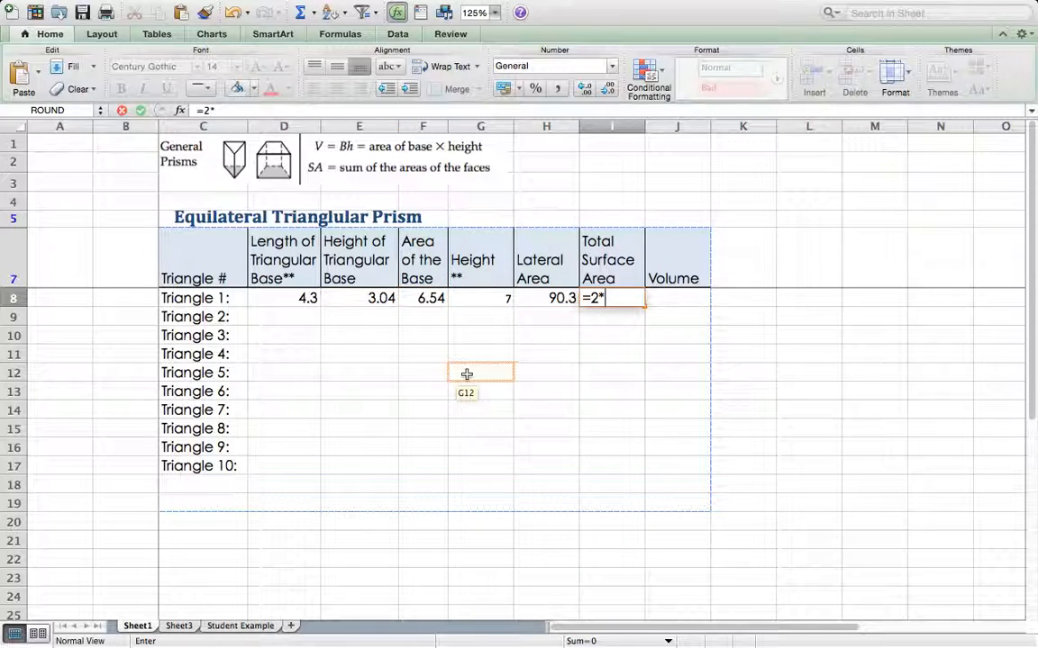
type("F8")
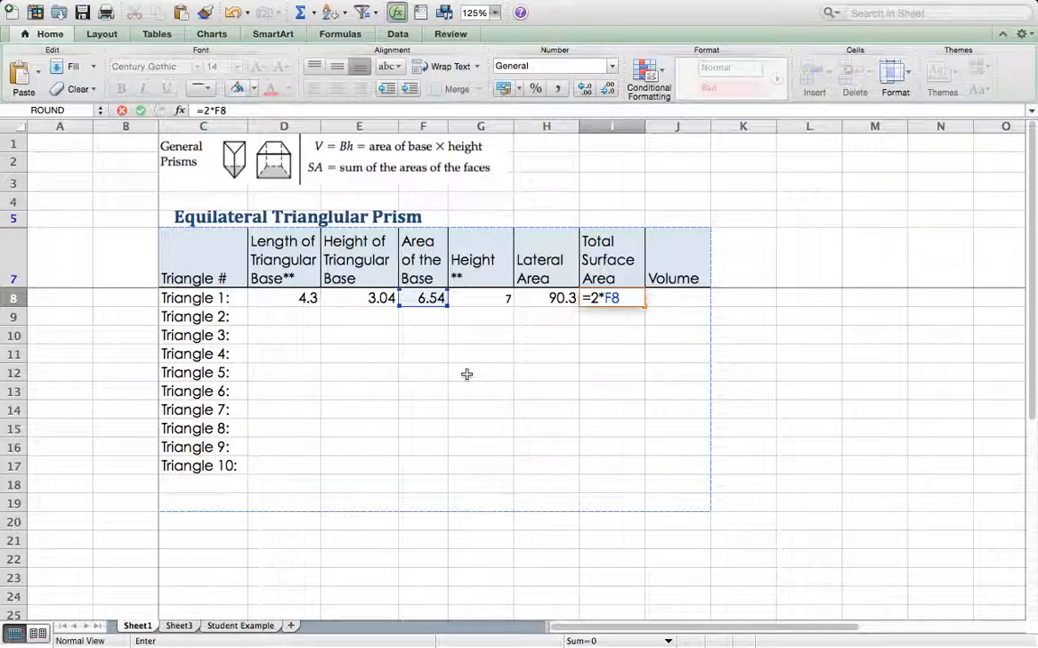
type("+H8")
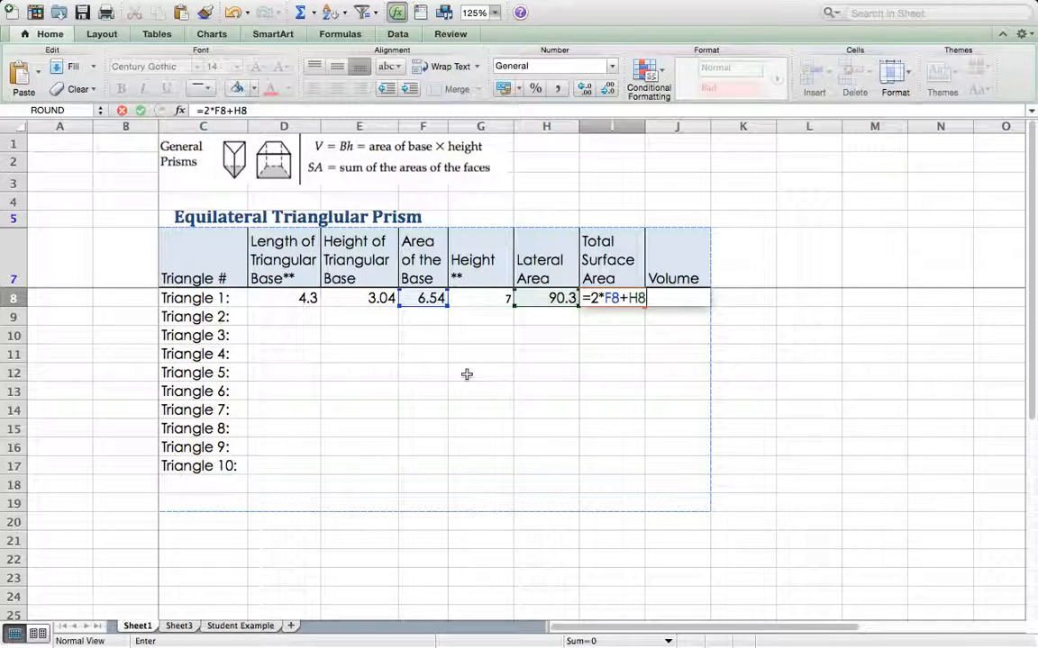
key("Return")
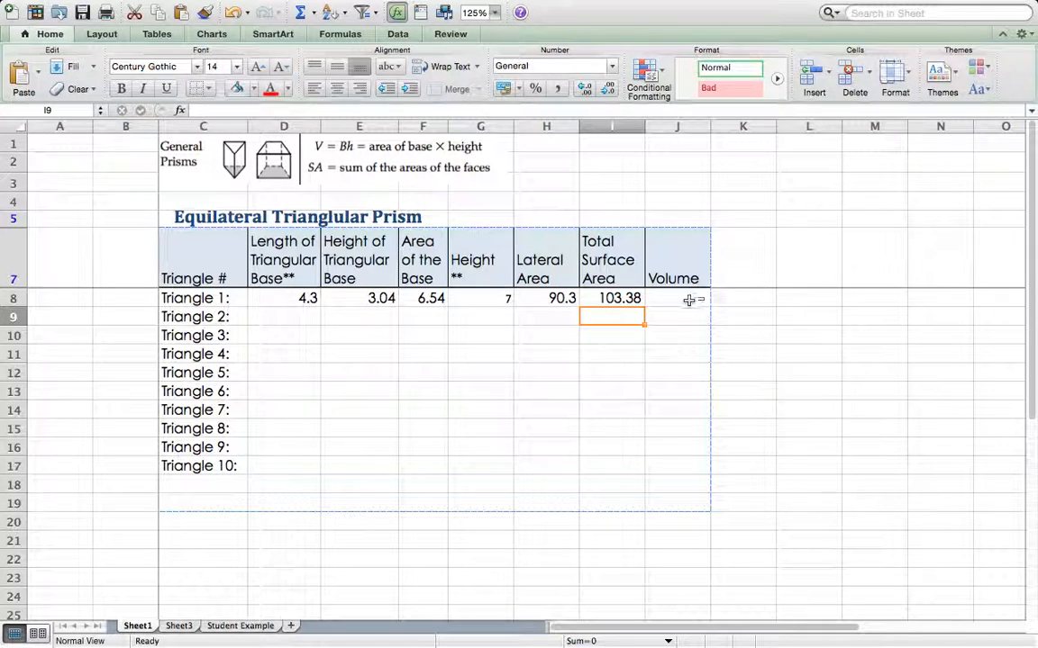
Enter the formula =F8*G7 in Triangle 1's Volume cell J8
left_click(688, 300)
double_click(688, 300)
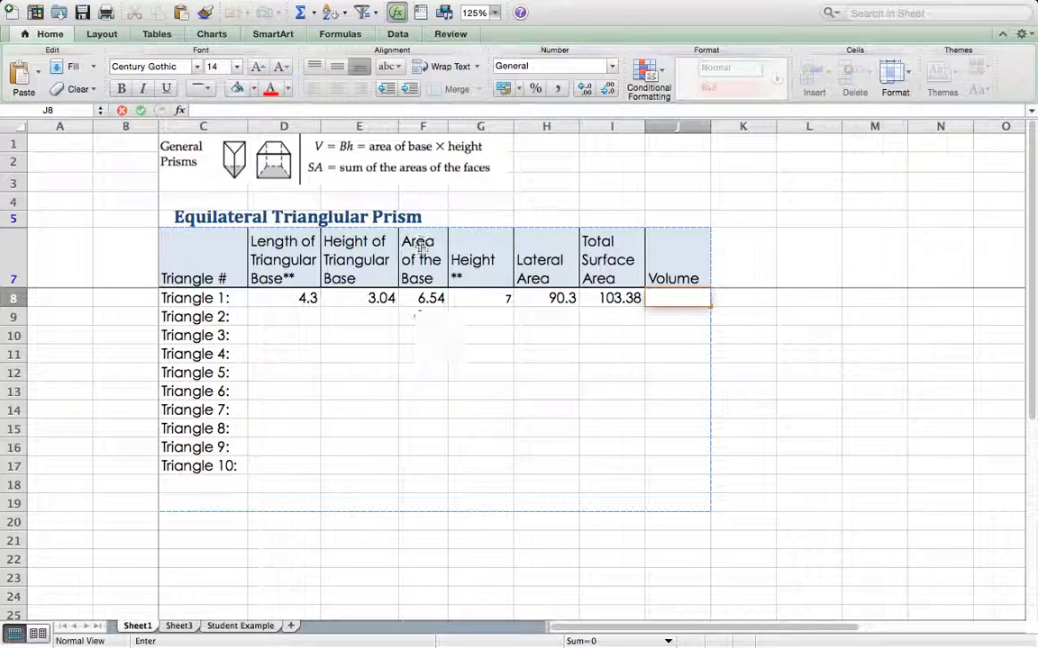
type("F")
key("BackSpace")
type("=F8")
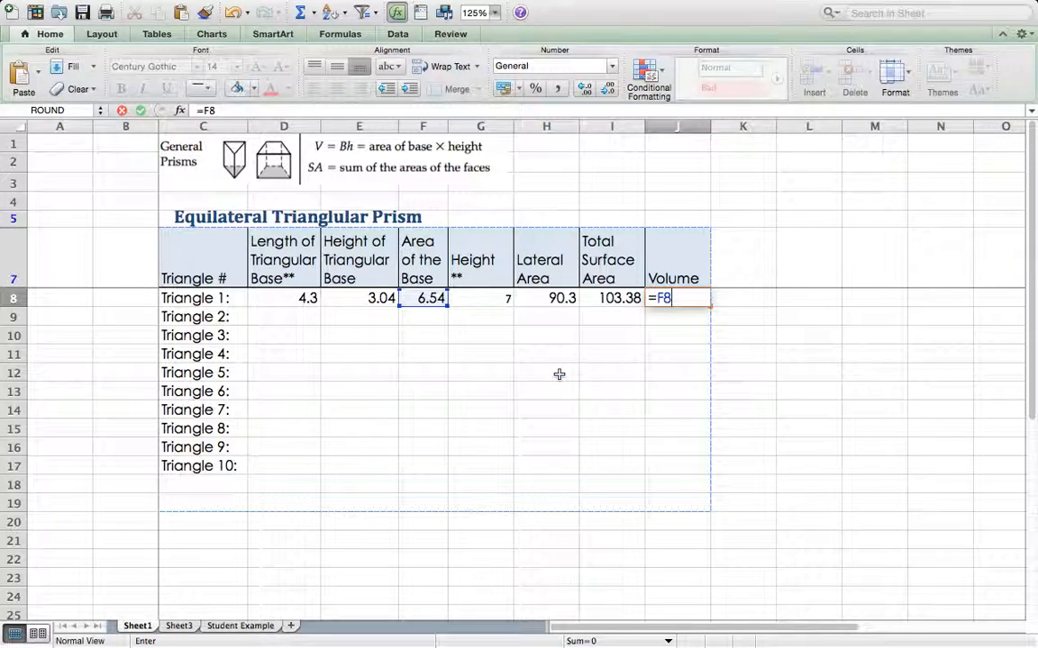
key("BackSpace")
key("BackSpace")
key("BackSpace")
type("F8")
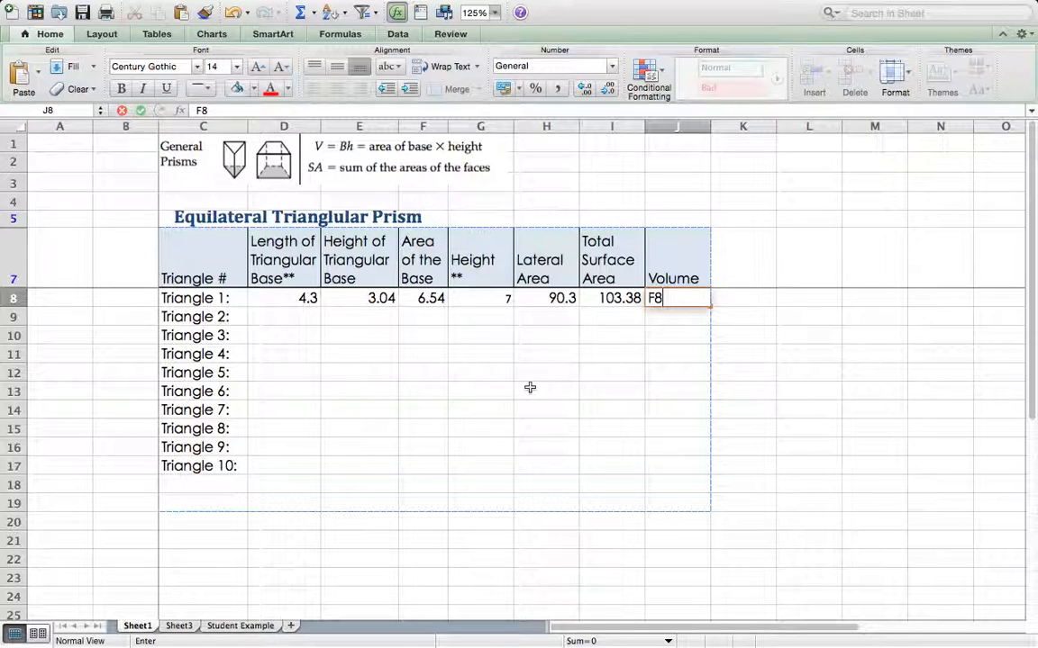
type("*G7")
key("Return")
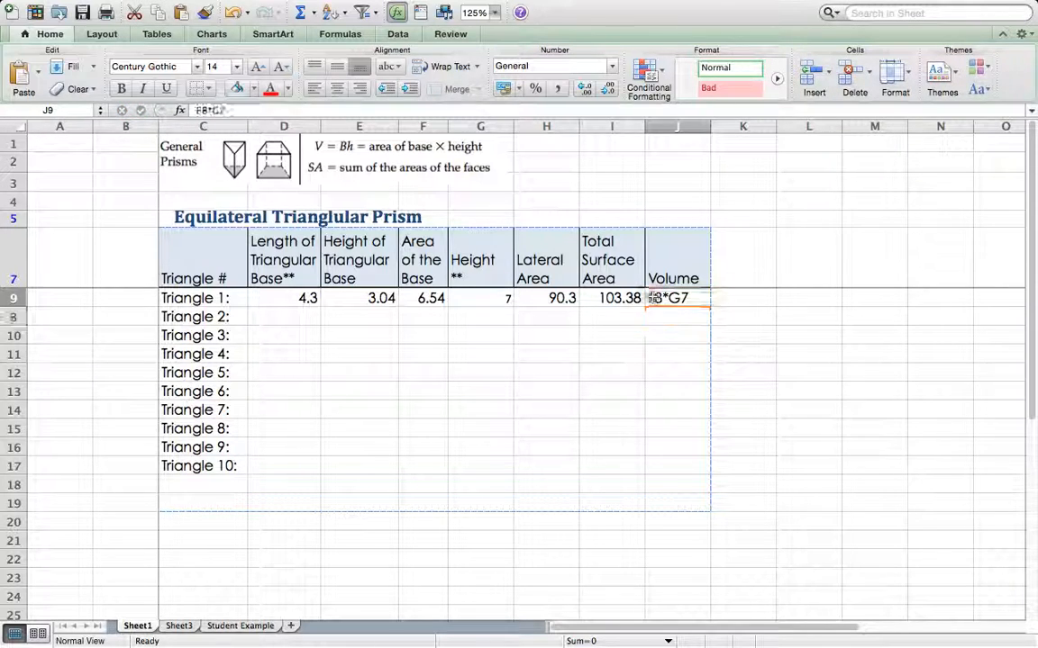
double_click(655, 300)
type("=")
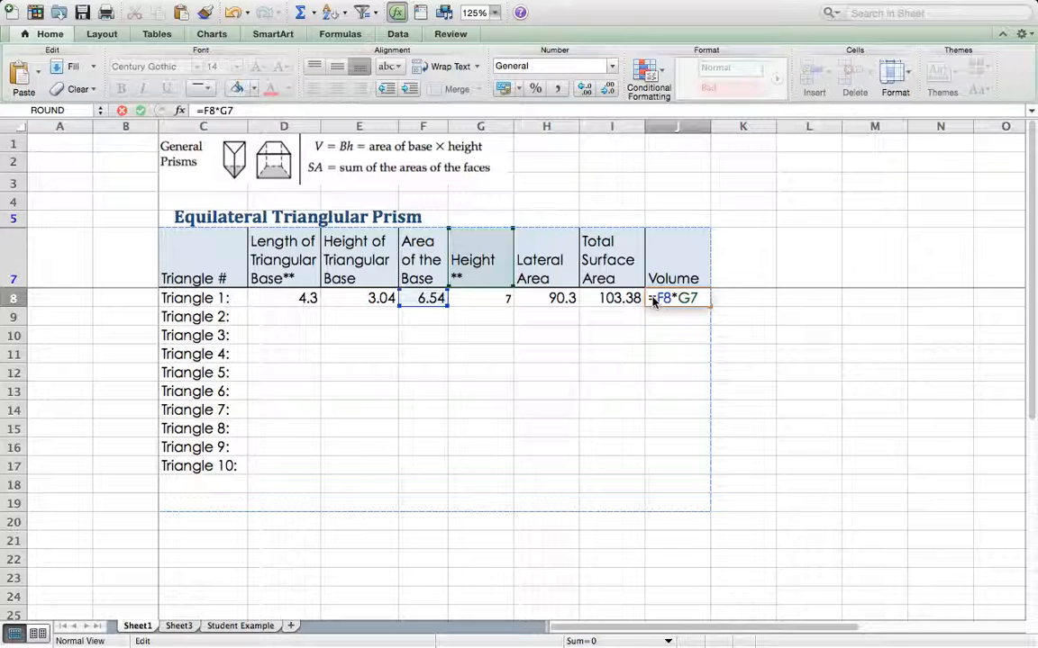
key("Return")
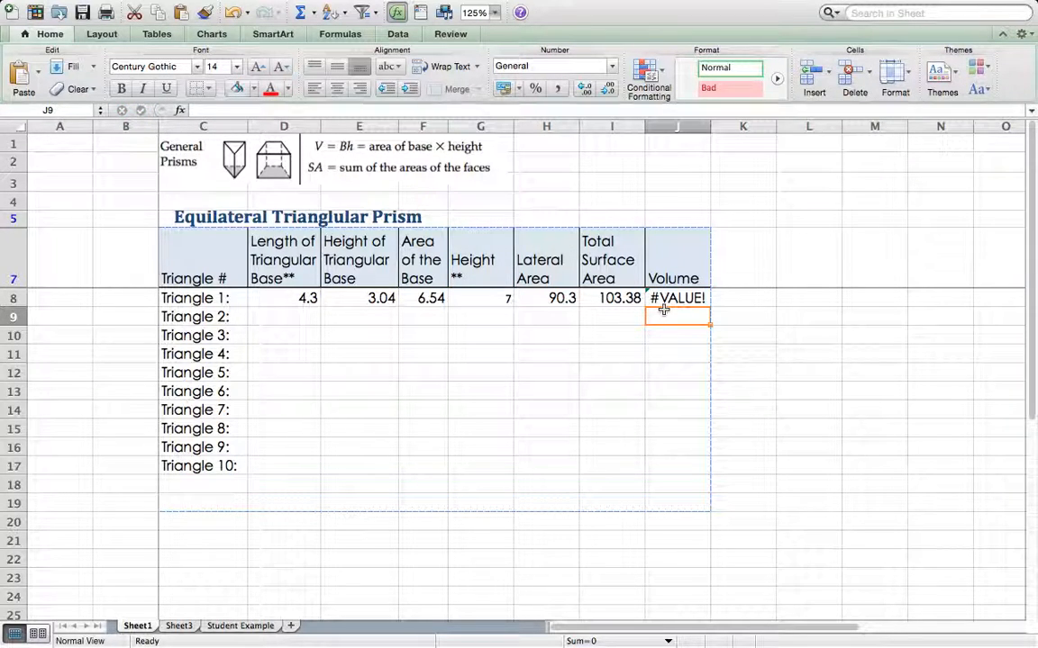
Correct the height reference in Triangle 1's Volume formula to G8, giving =F8*G8
double_click(660, 299)
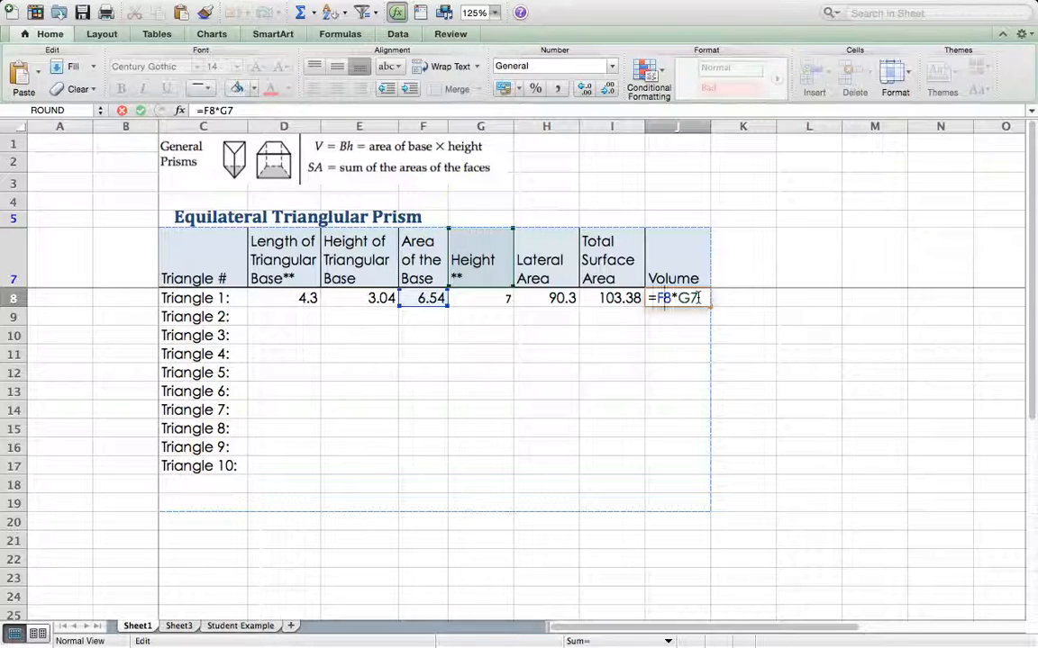
left_click(698, 298)
key("BackSpace")
type("8")
key("Return")
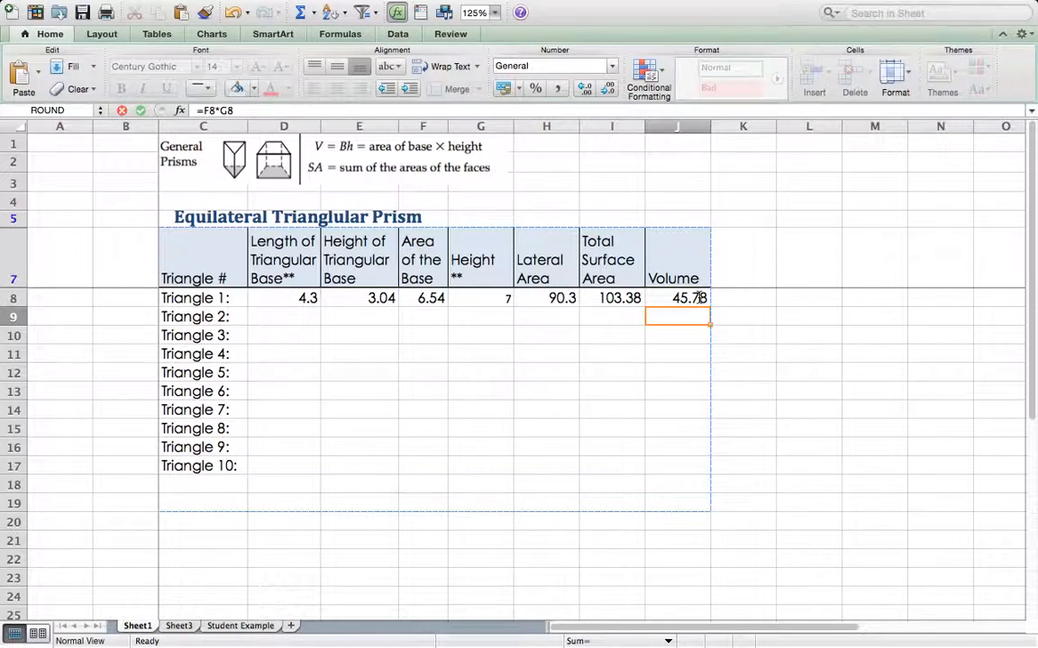
left_click(650, 394)
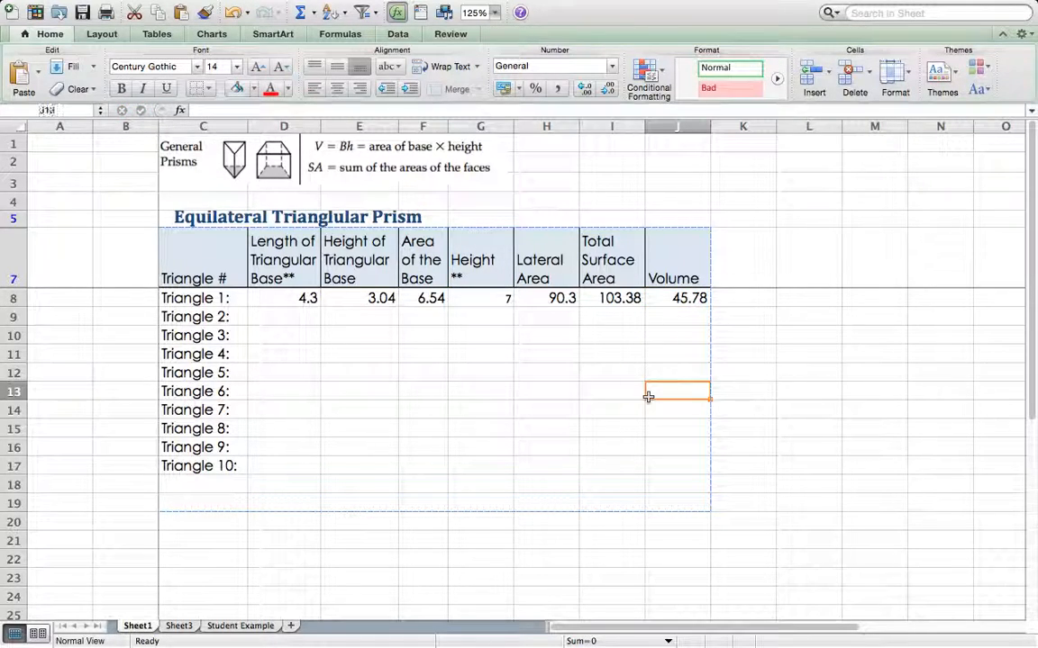
double_click(636, 298)
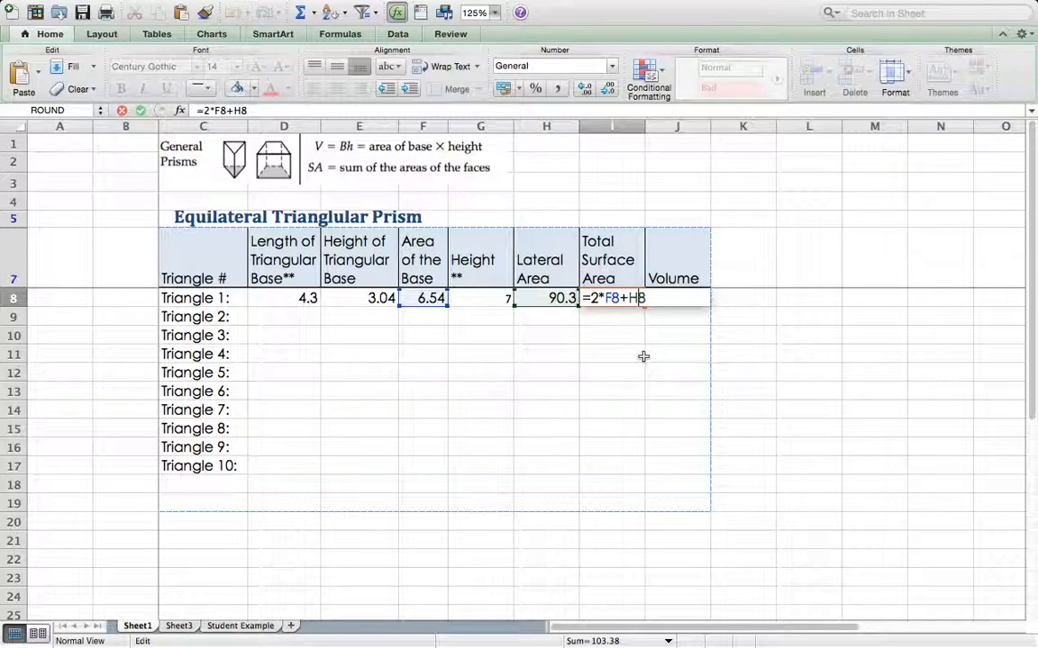
type("+")
left_click(604, 341)
left_click(605, 341)
key("super+z")
left_click(605, 341)
key("super+z")
left_click(666, 299)
key("BackSpace")
key("BackSpace")
key("BackSpace")
key("BackSpace")
key("Return")
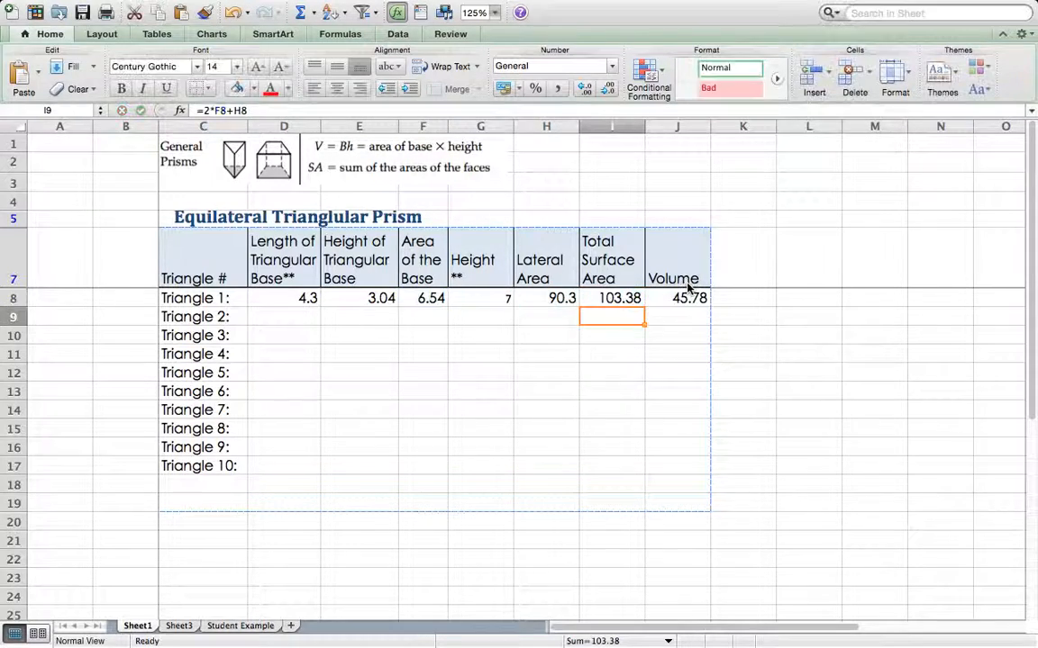
Wrap Triangle 1's Volume formula in ROUND with two digits, as =Round(F8*G8,2)
left_click(688, 294)
double_click(688, 297)
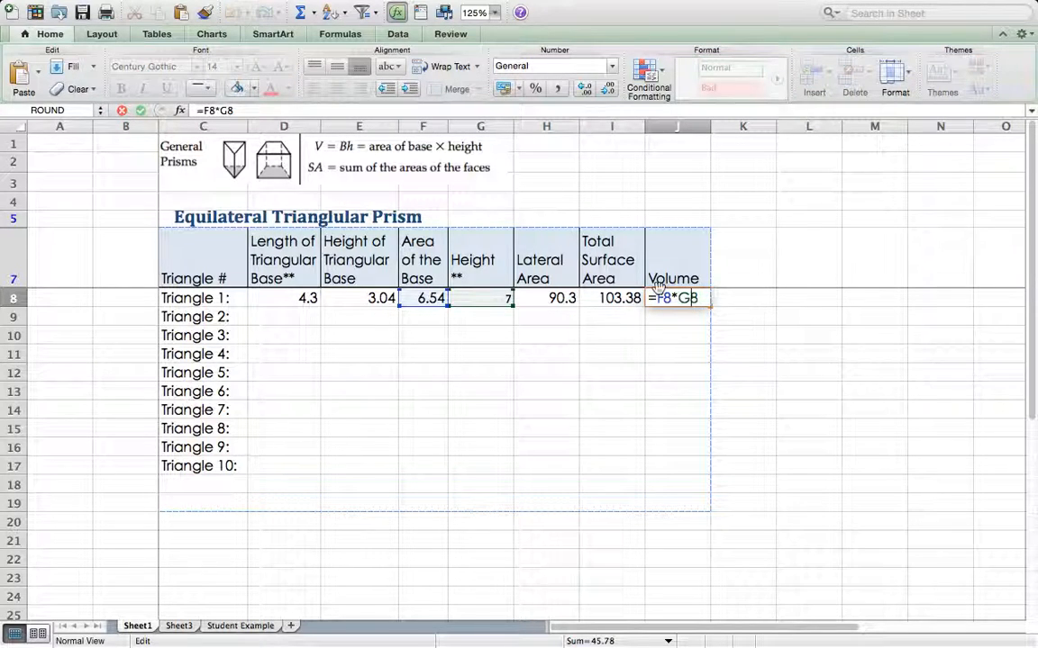
type("Round")
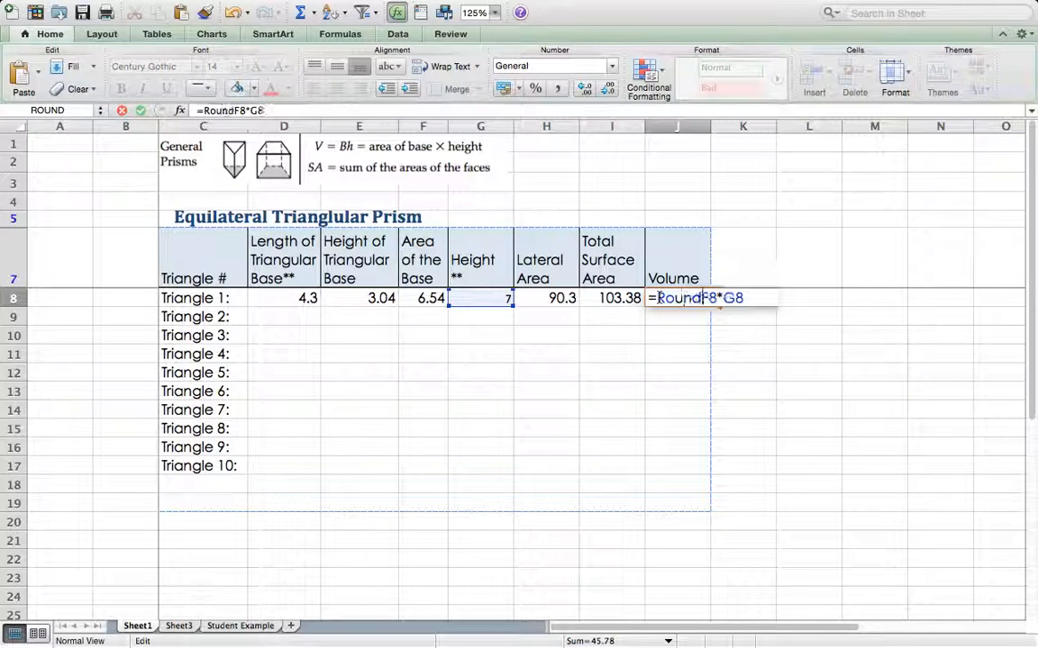
type("(")
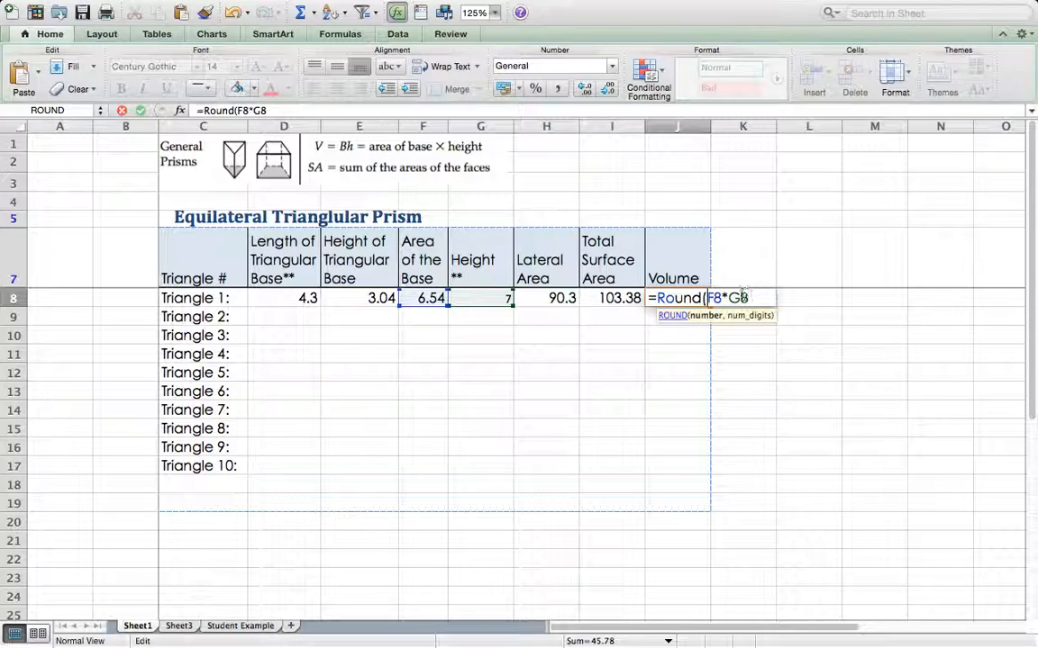
type(",2)")
key("Return")
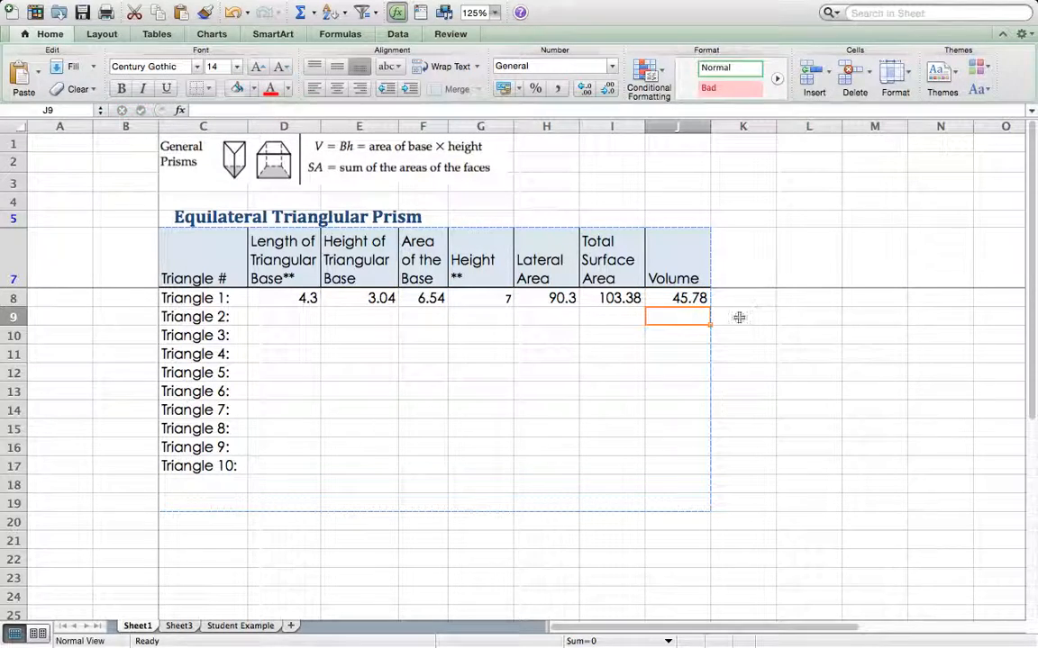
left_click(310, 302)
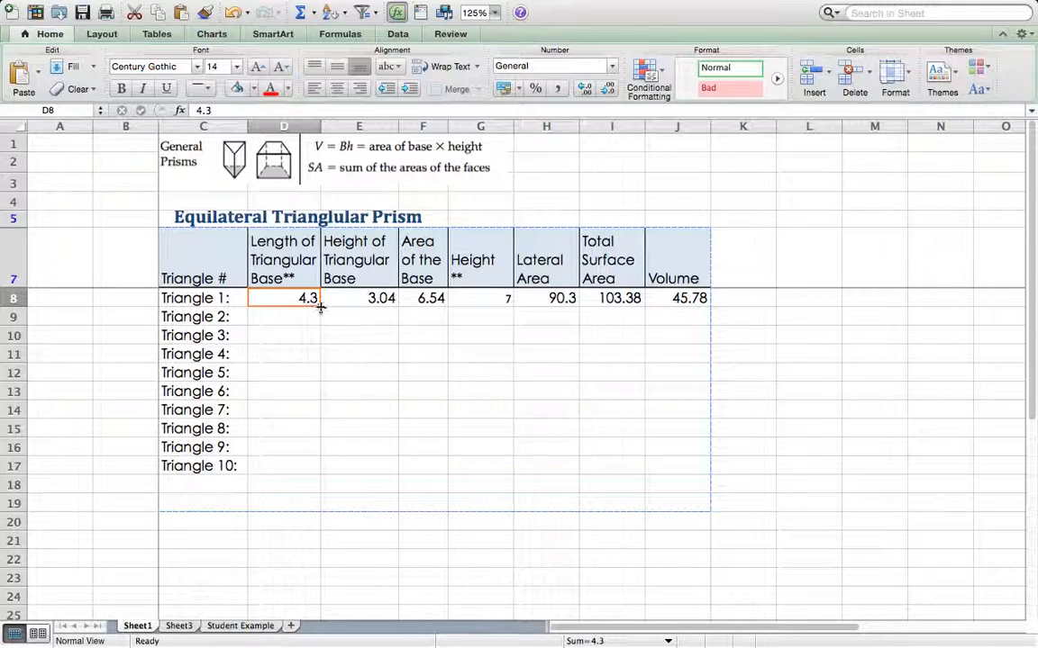
mouse_move(319, 304)
left_mouse_down()
mouse_move(320, 319)
mouse_move(320, 308)
left_mouse_up()
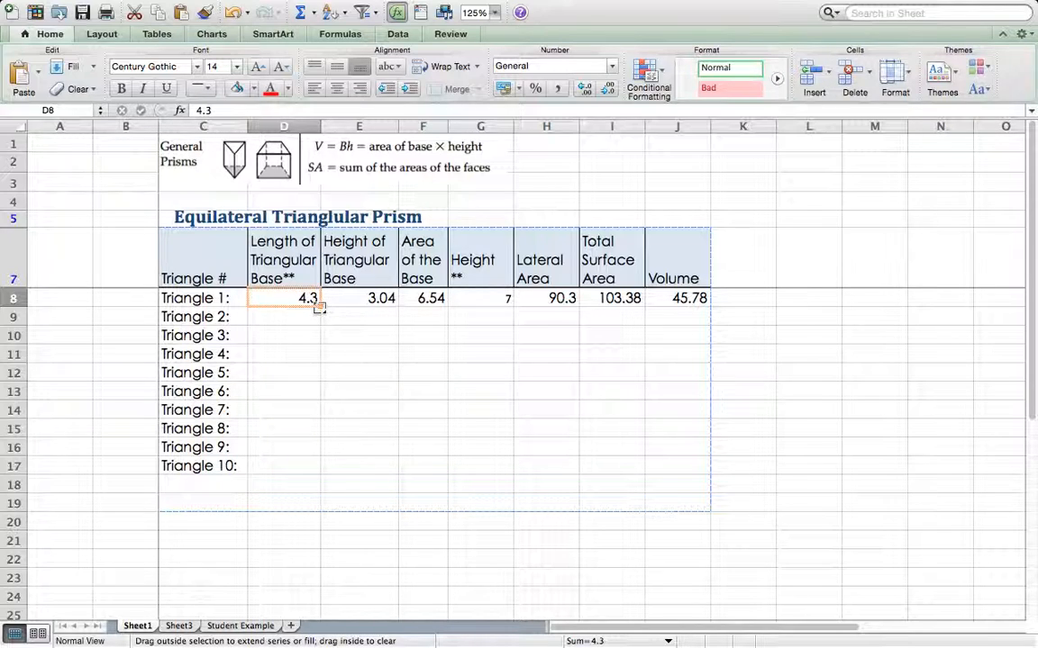
left_click_drag(320, 307, 320, 307)
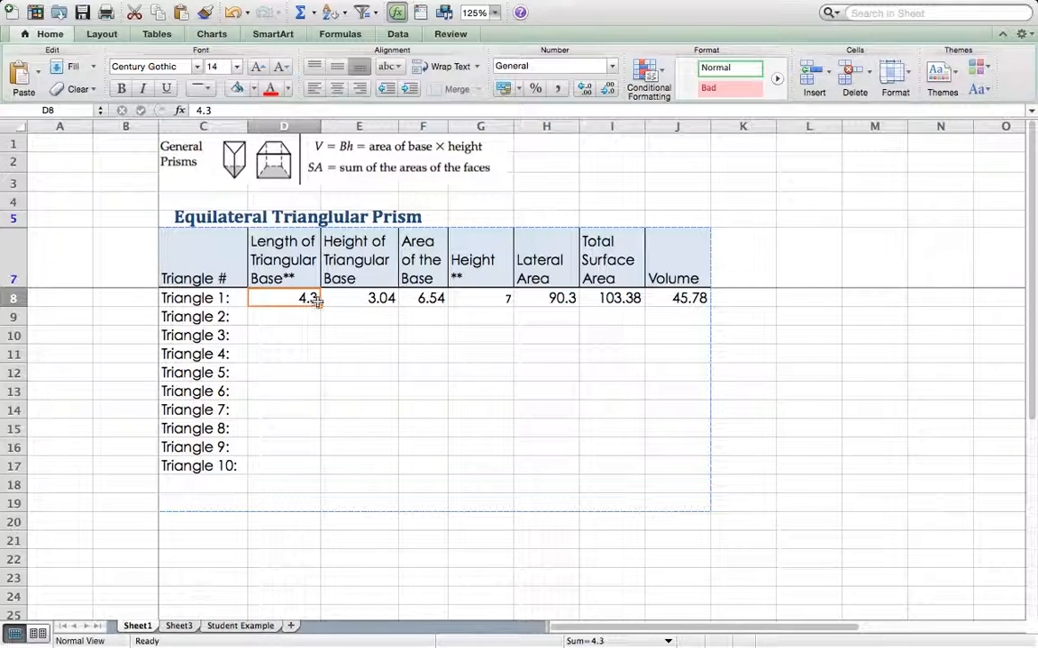
double_click(344, 297)
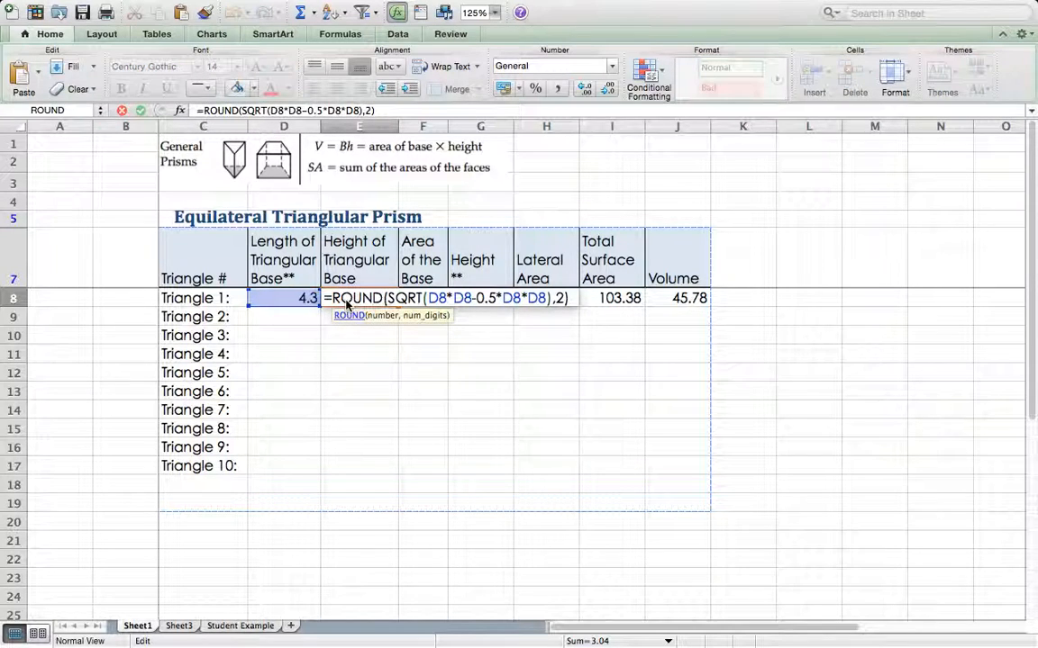
key("Return")
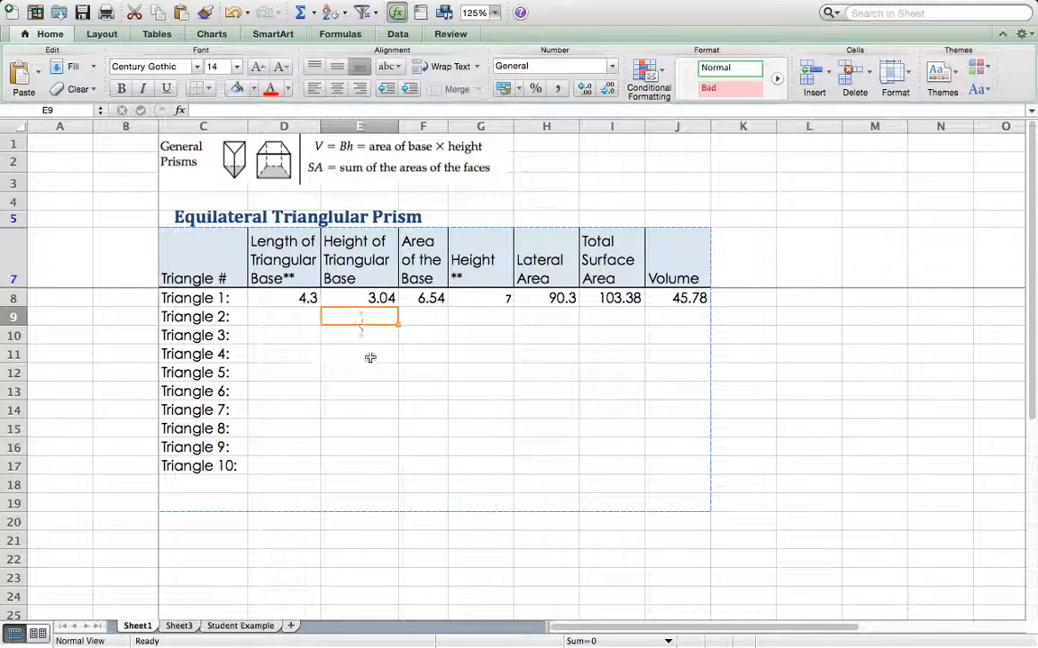
Fill Triangle 1's Height of Triangular Base and Area of the Base formulas down through Triangle 10
left_click(383, 299)
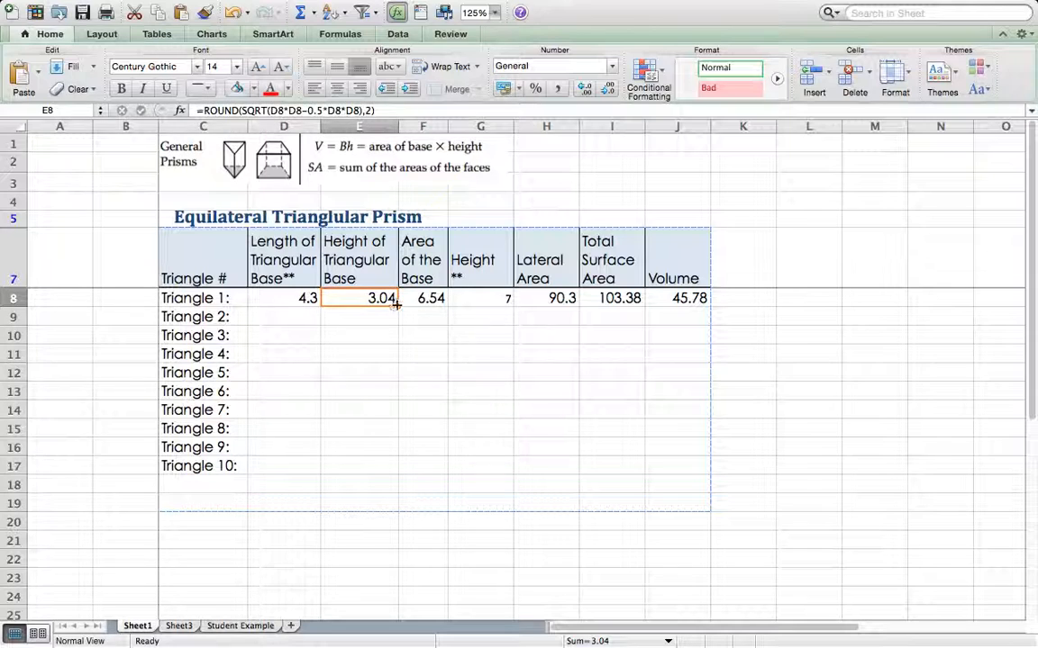
left_click_drag(397, 306, 389, 477)
left_click(439, 302)
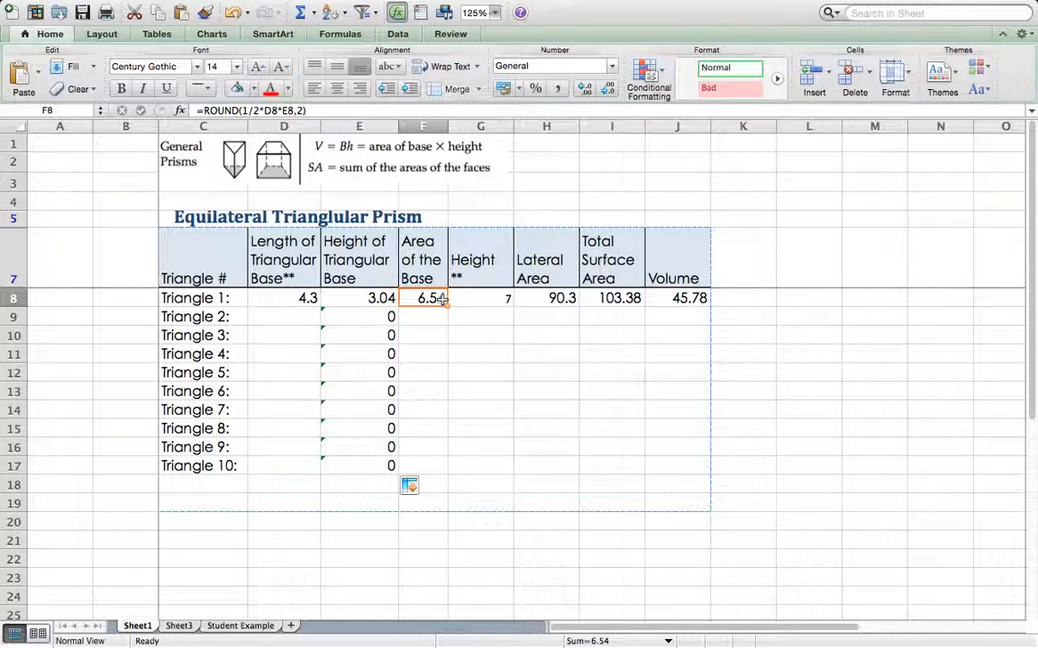
left_click_drag(446, 305, 450, 461)
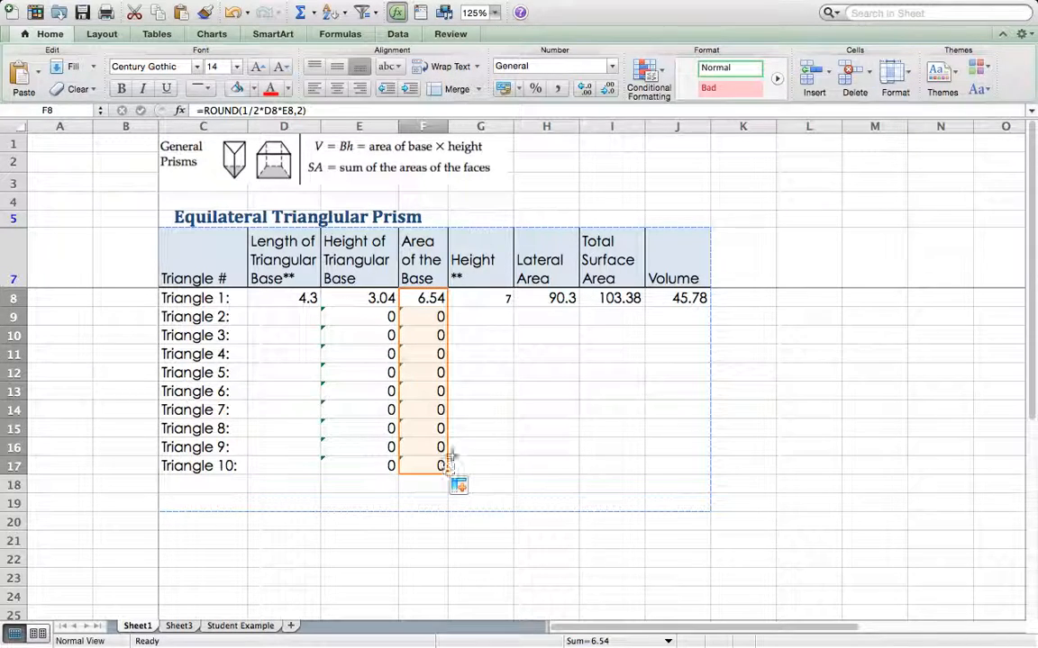
Fill Triangle 1's Lateral Area, Total Surface Area and Volume formulas down through the Triangle 10 row
left_click(503, 304)
left_click(551, 302)
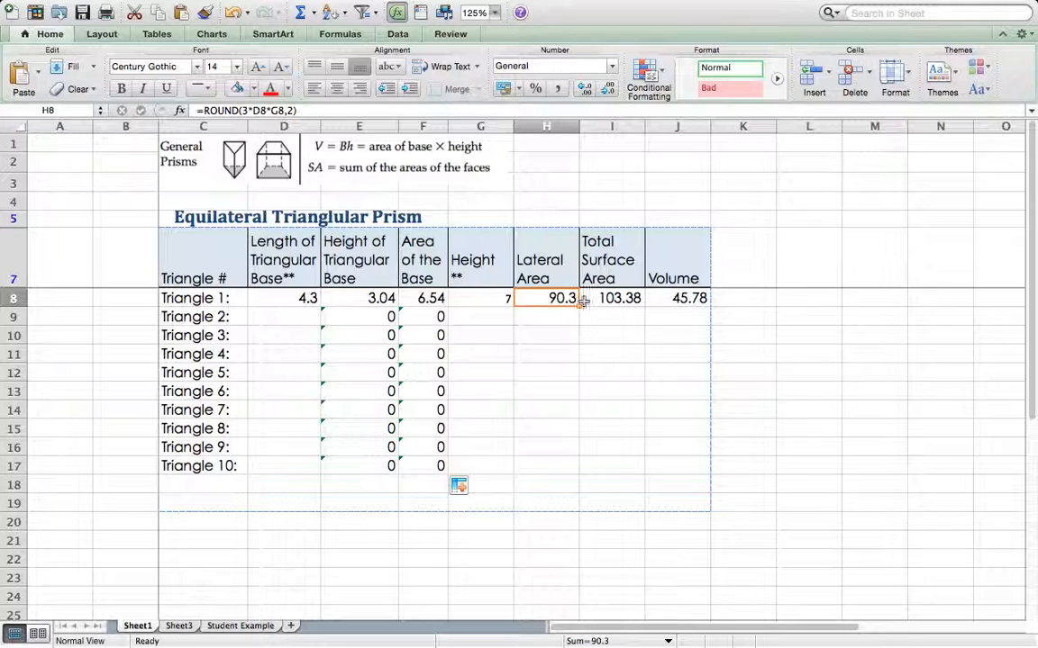
left_click_drag(579, 308, 575, 470)
left_click(623, 307)
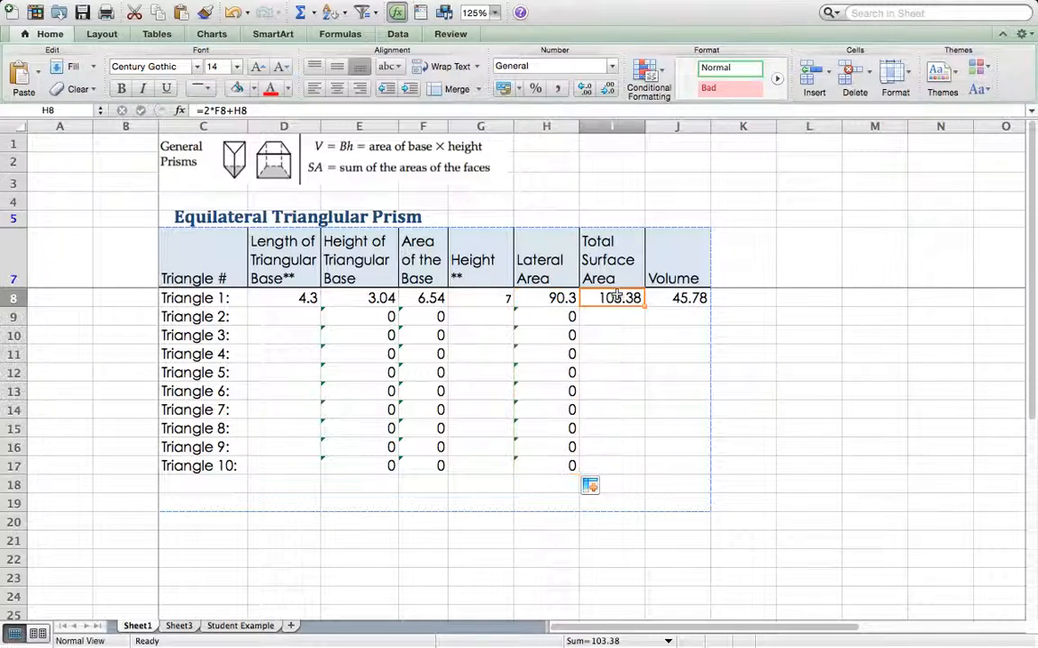
left_click_drag(644, 307, 635, 469)
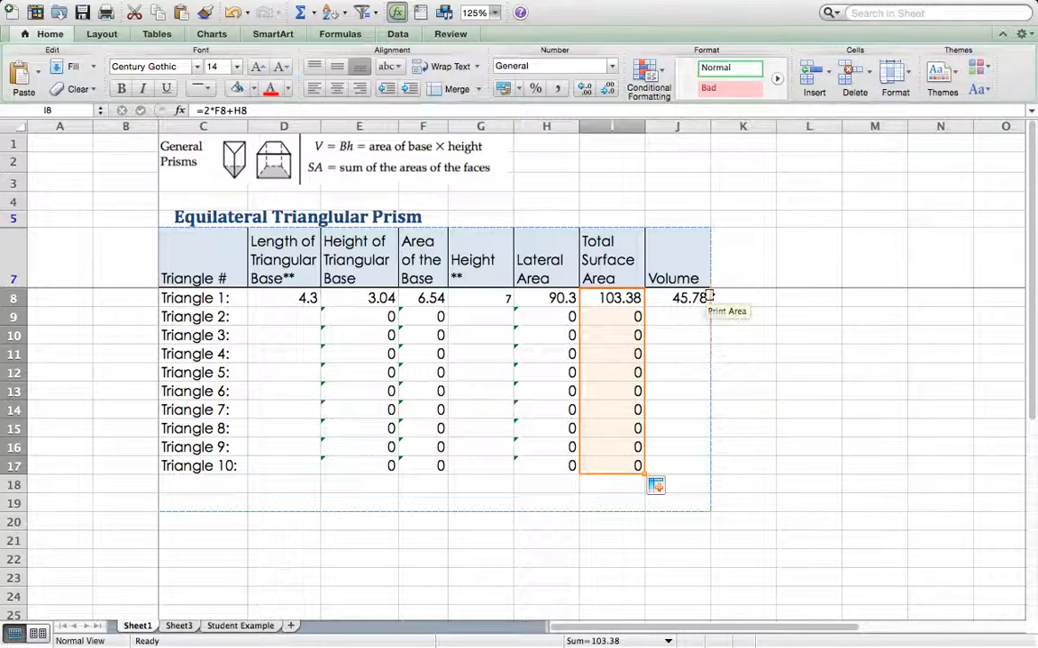
left_click(694, 299)
left_click_drag(710, 307, 716, 472)
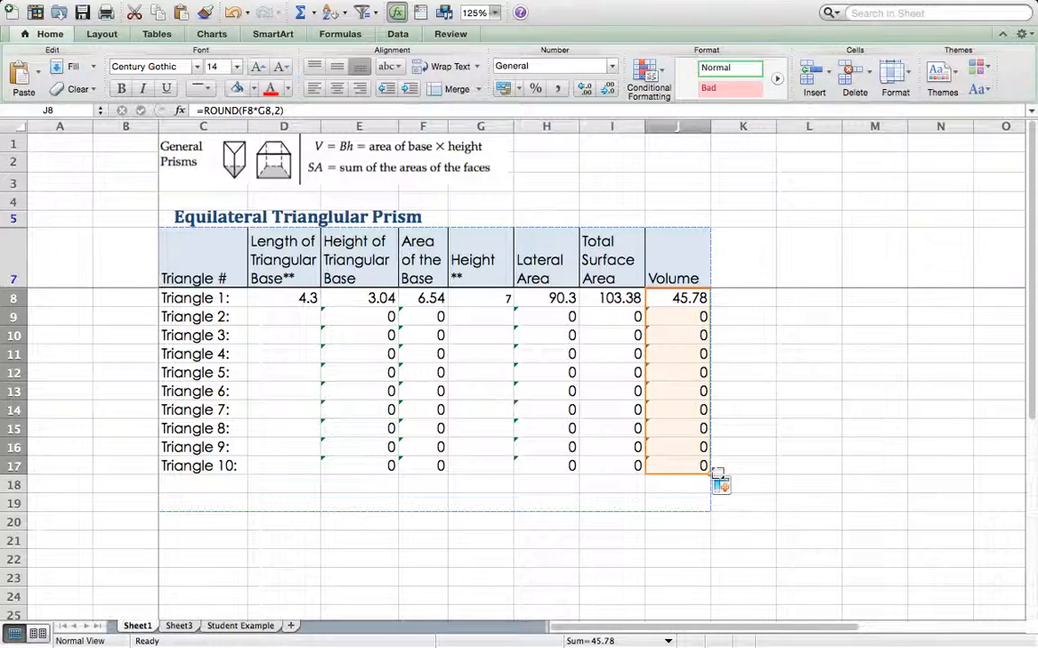
Shade the Height and Length of Triangular Base header cells with the light red fill colour
left_click(457, 232)
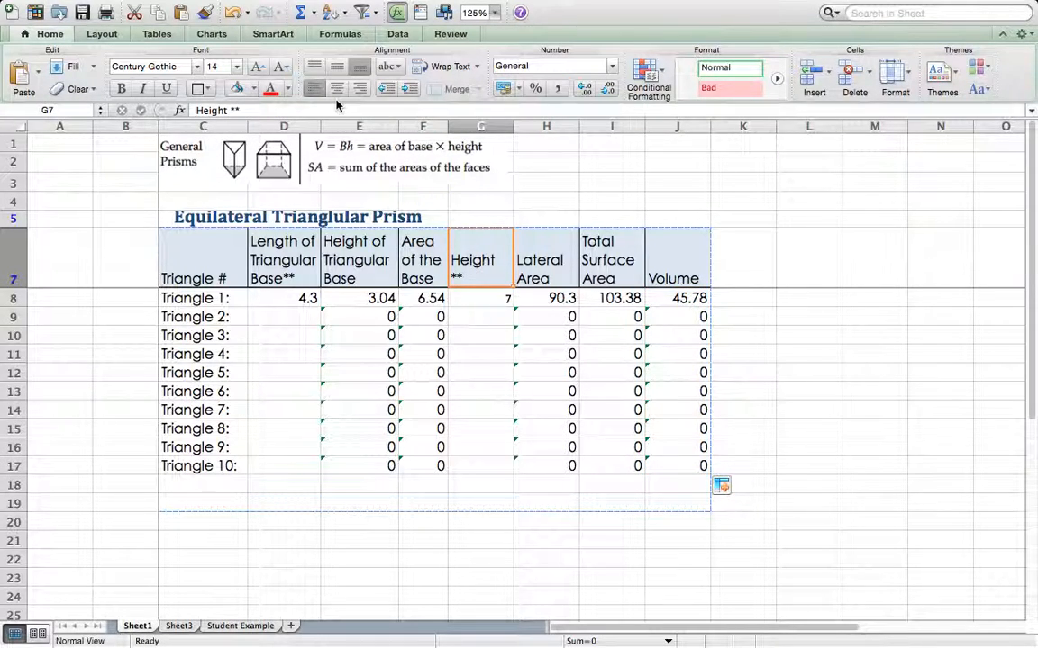
left_click(253, 89)
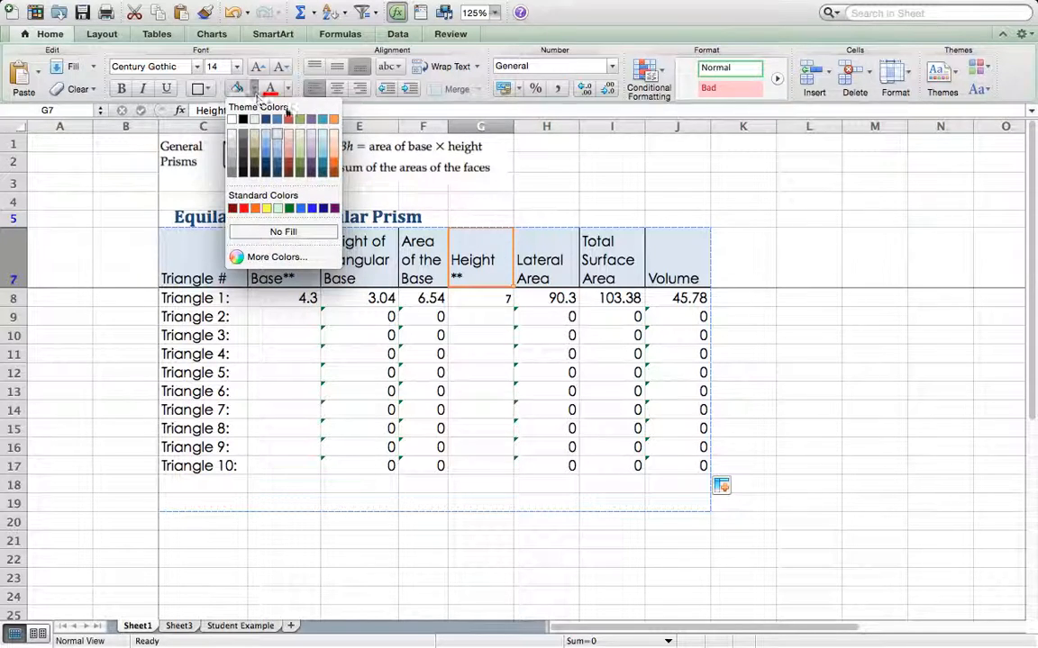
left_click(287, 135)
left_click(257, 226)
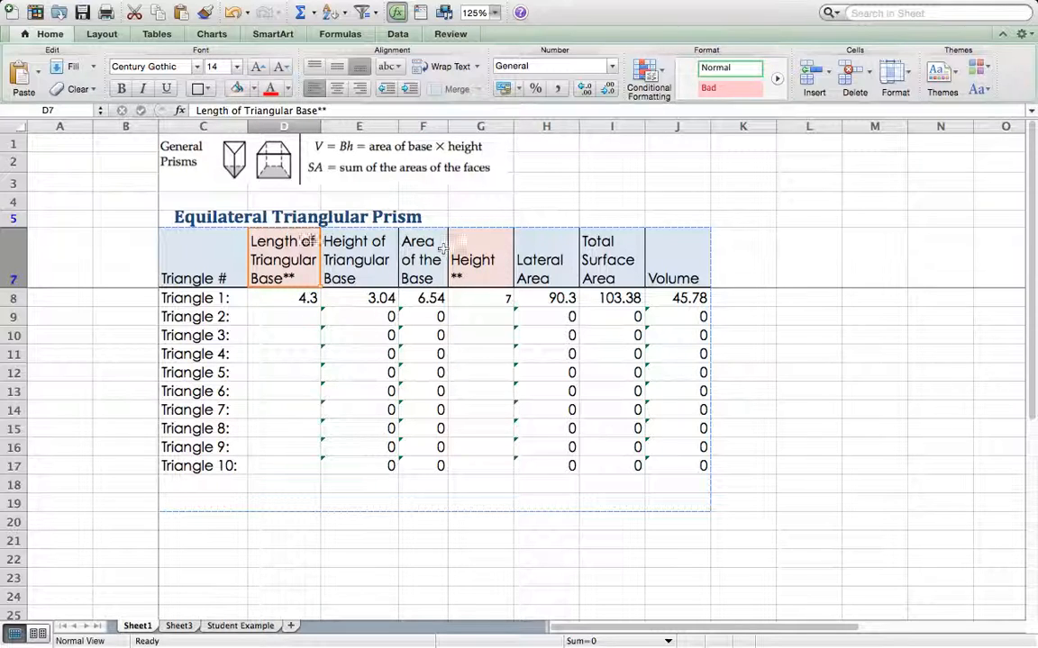
Enter 8 as Triangle 2's Length of Triangular Base and 13 as its Height
left_click(292, 321)
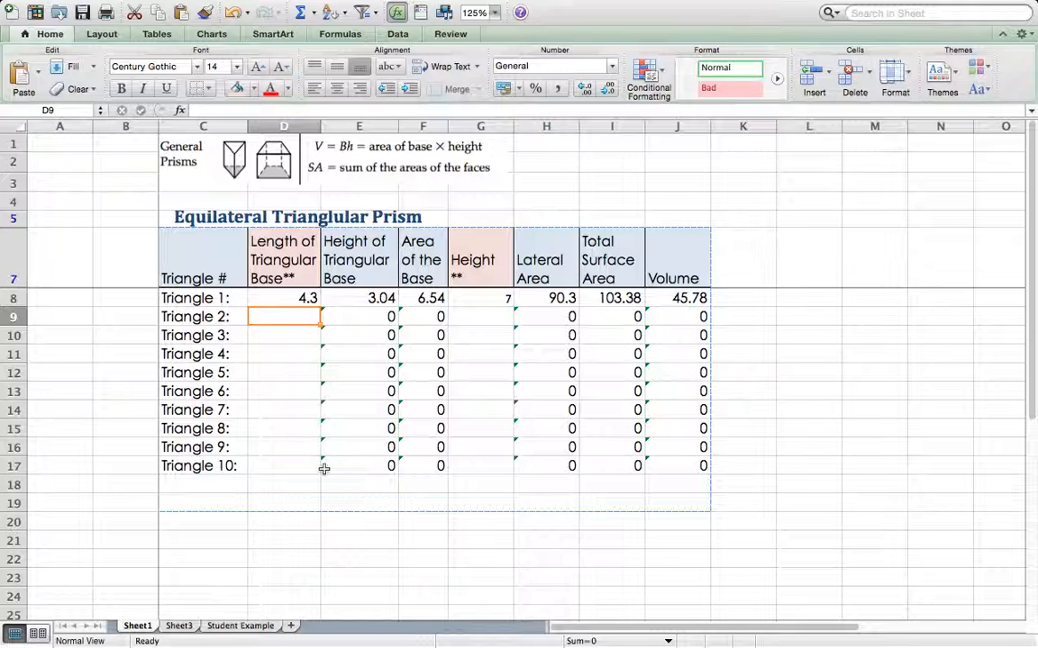
type("8")
key("Return")
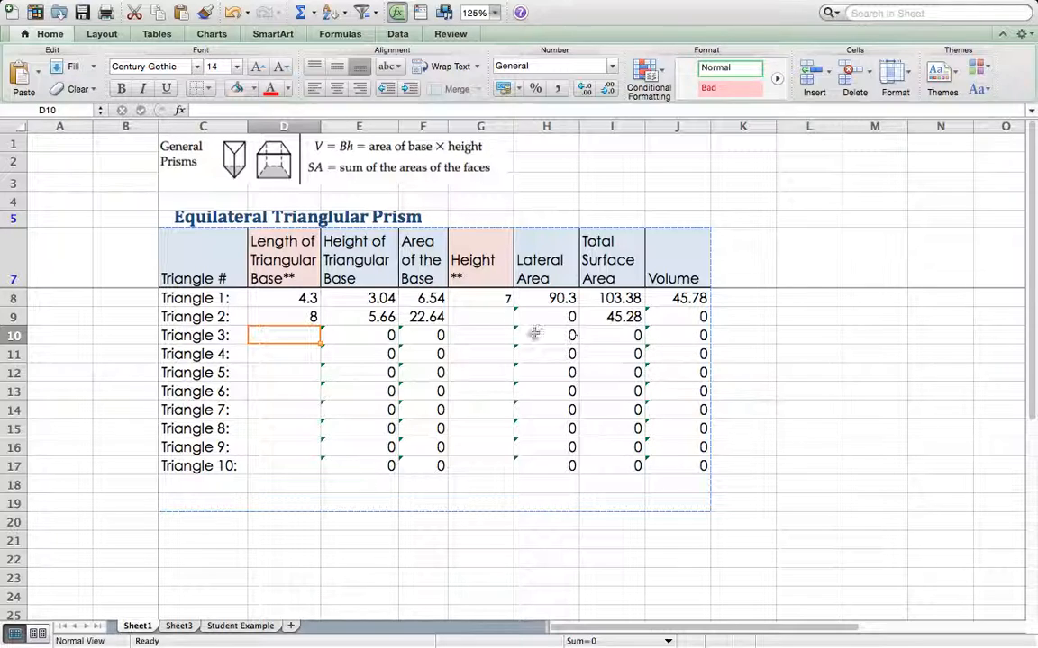
left_click(503, 321)
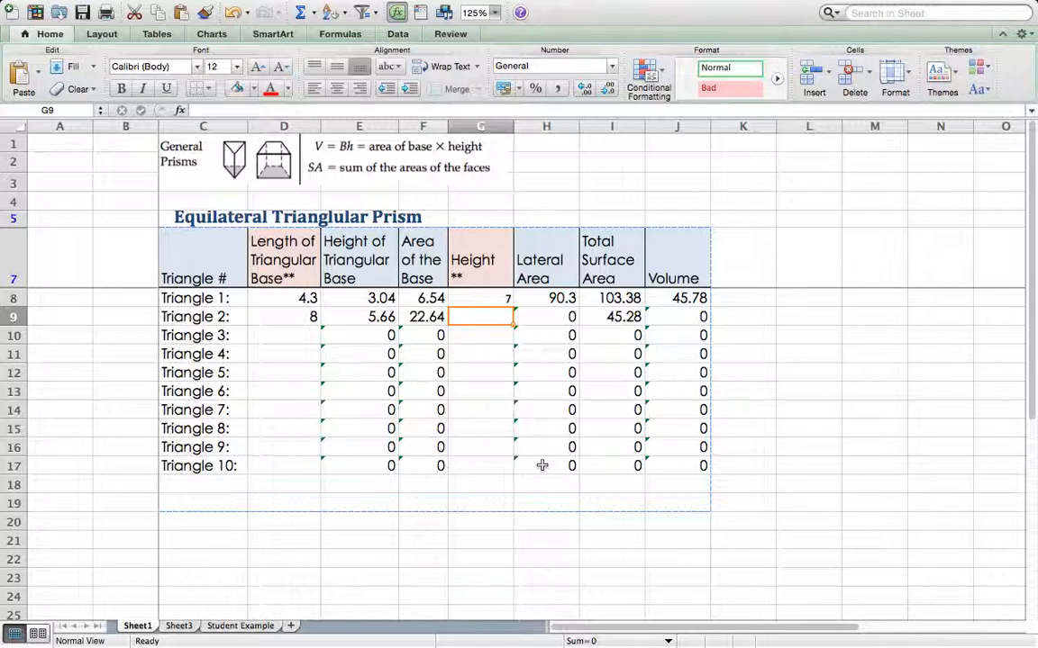
type("13")
key("Return")
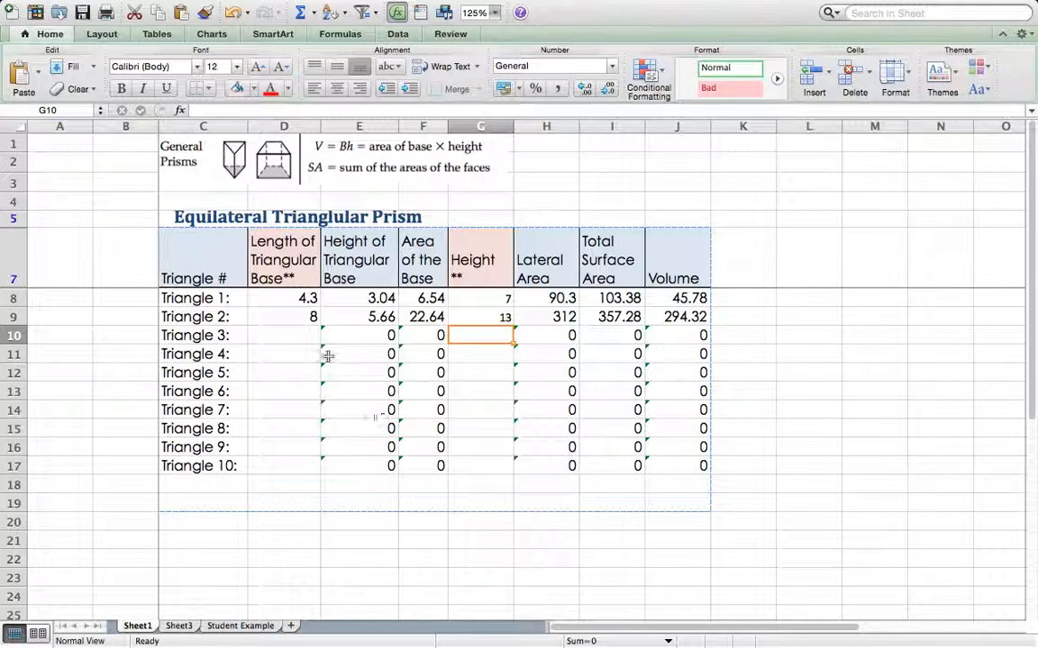
Move the whole Height column from G to the empty column K
left_click(469, 127)
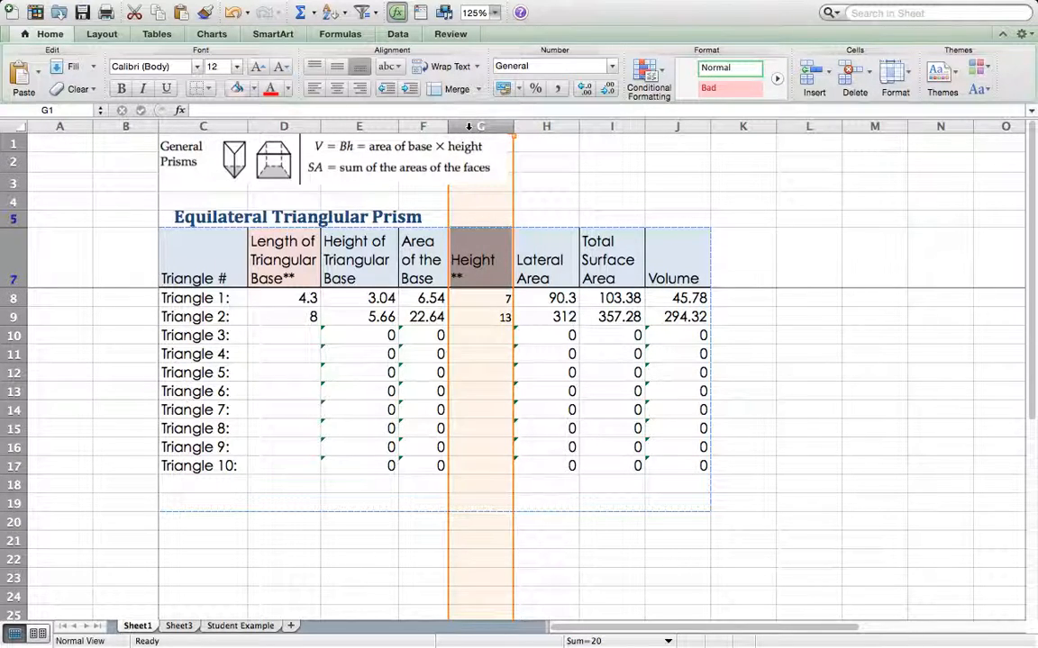
key("super+c")
left_click(743, 127)
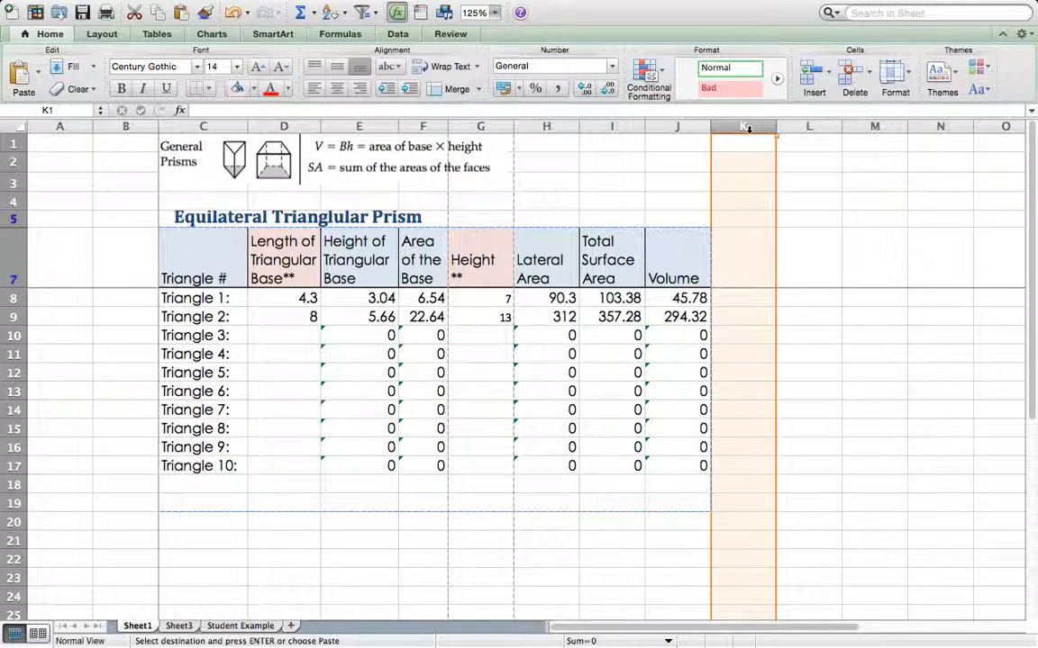
key("Return")
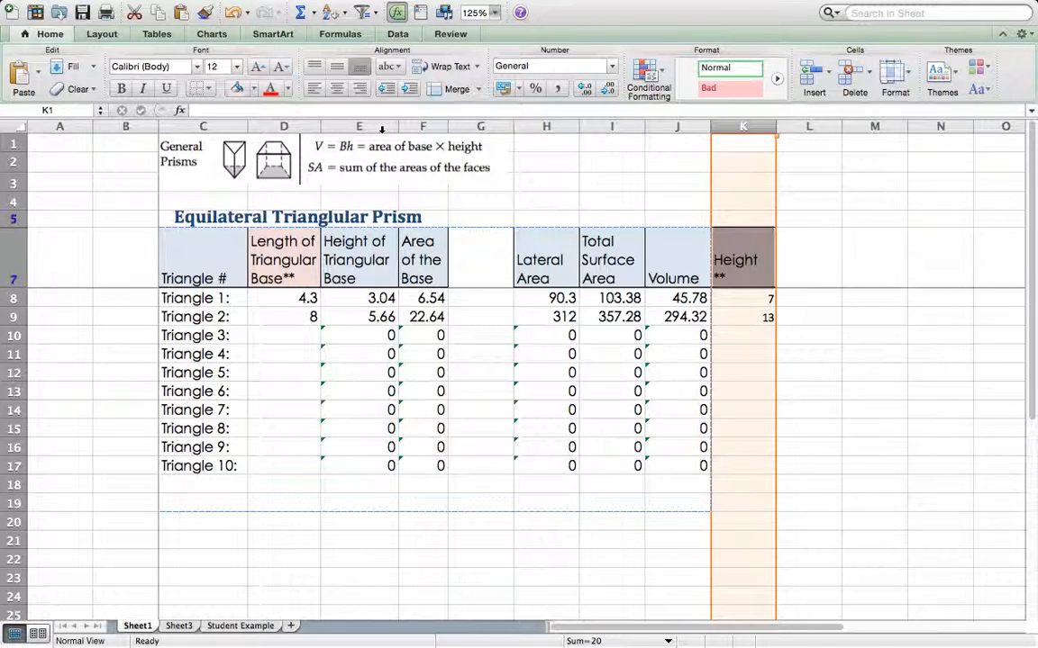
Move the Area of the Base column from F to the empty column G
left_click(418, 126)
key("super+x")
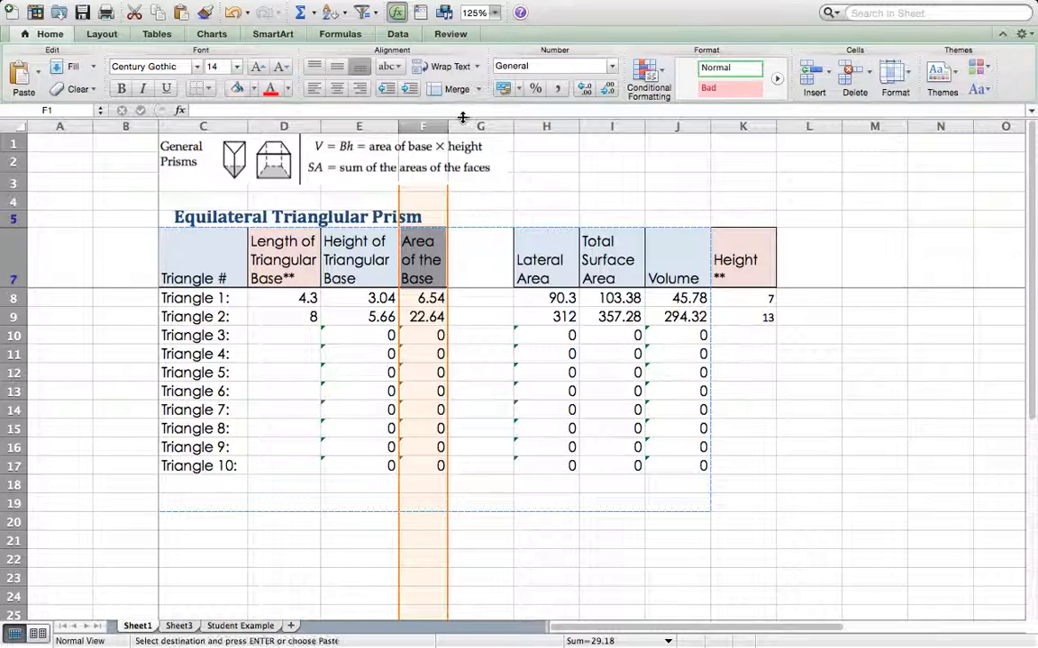
left_click(477, 127)
key("Return")
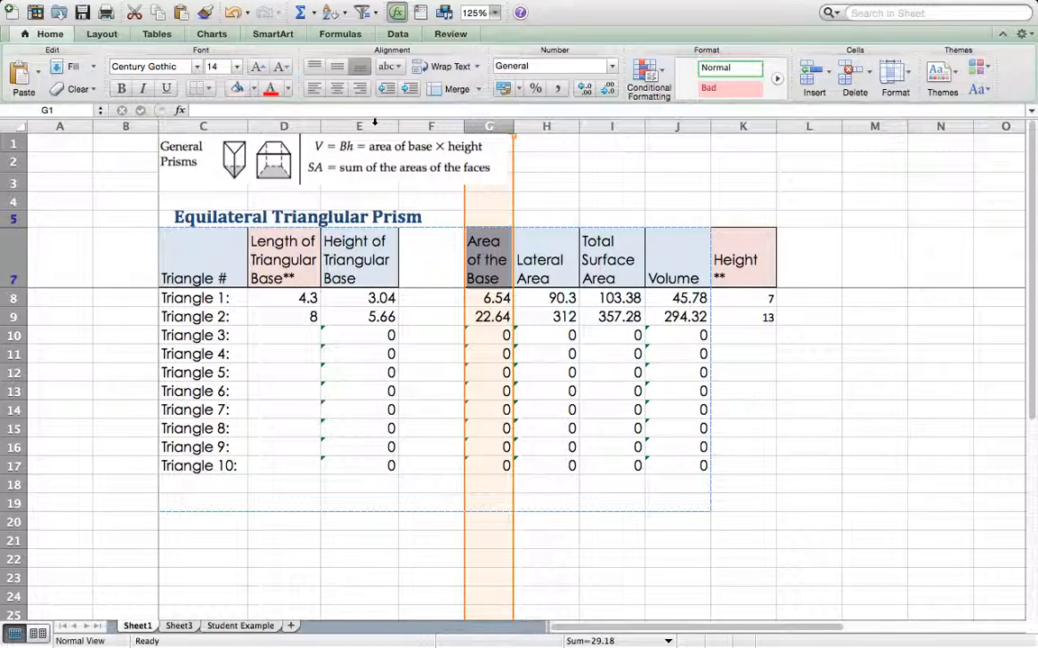
Move the Height of Triangular Base column from E to the empty column F
left_click(359, 126)
key("super+x")
left_click(432, 126)
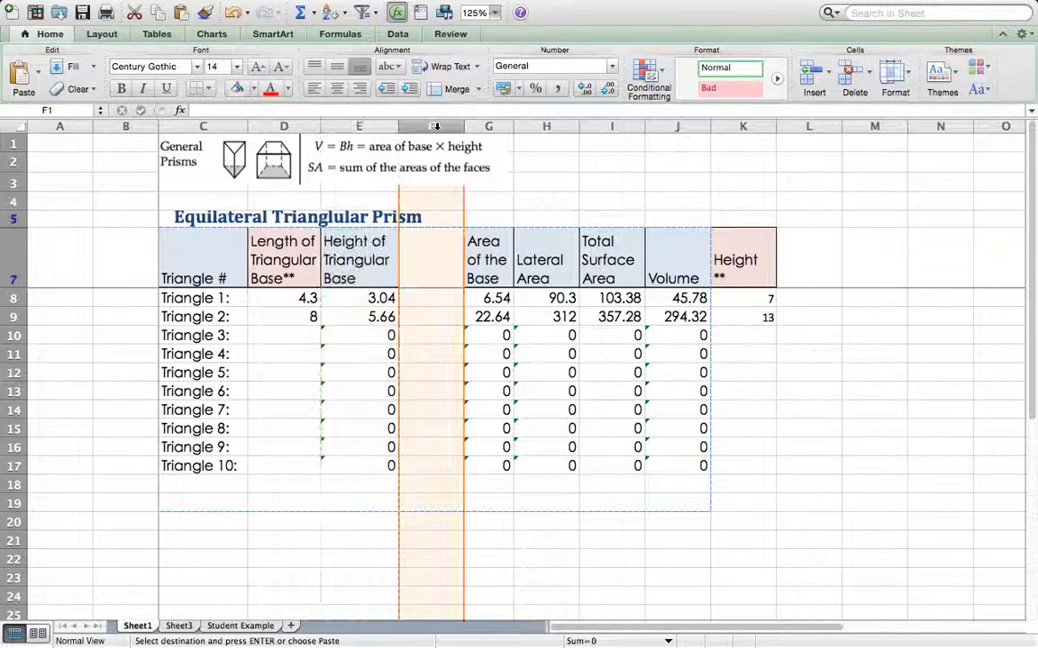
key("Return")
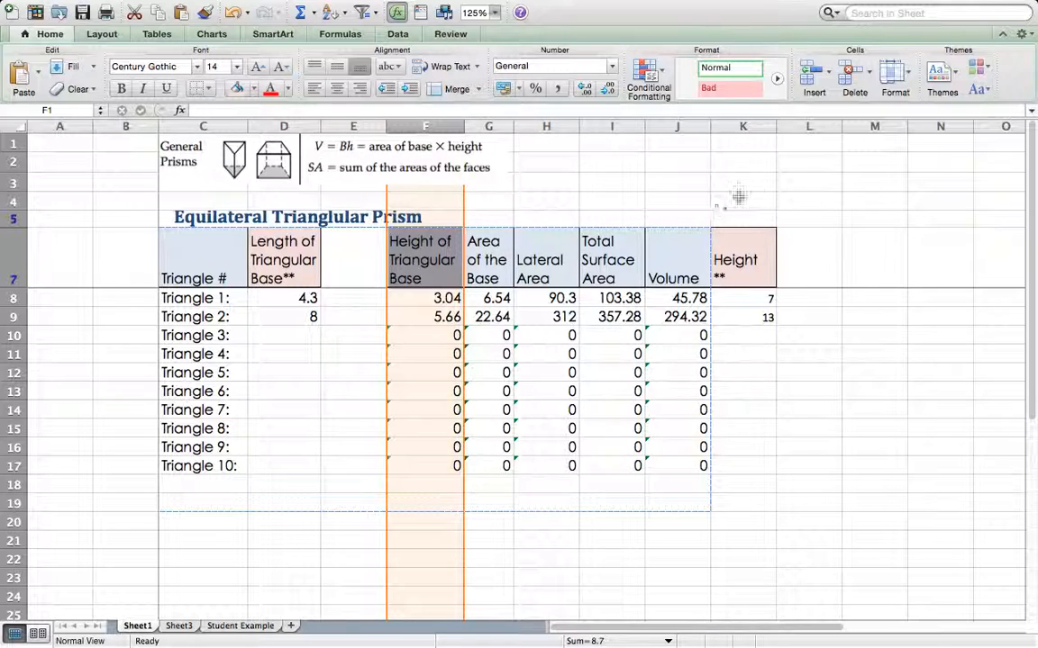
Move the Height column from K to the empty column E, next to Length of Triangular Base
left_click(744, 126)
key("super+x")
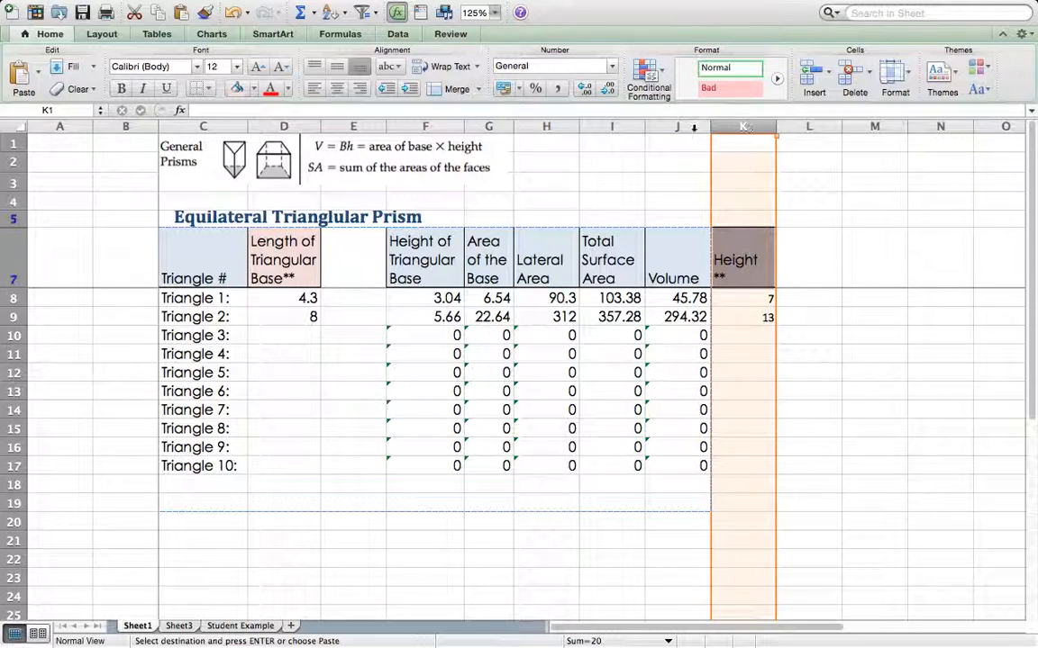
left_click(368, 126)
key("Return")
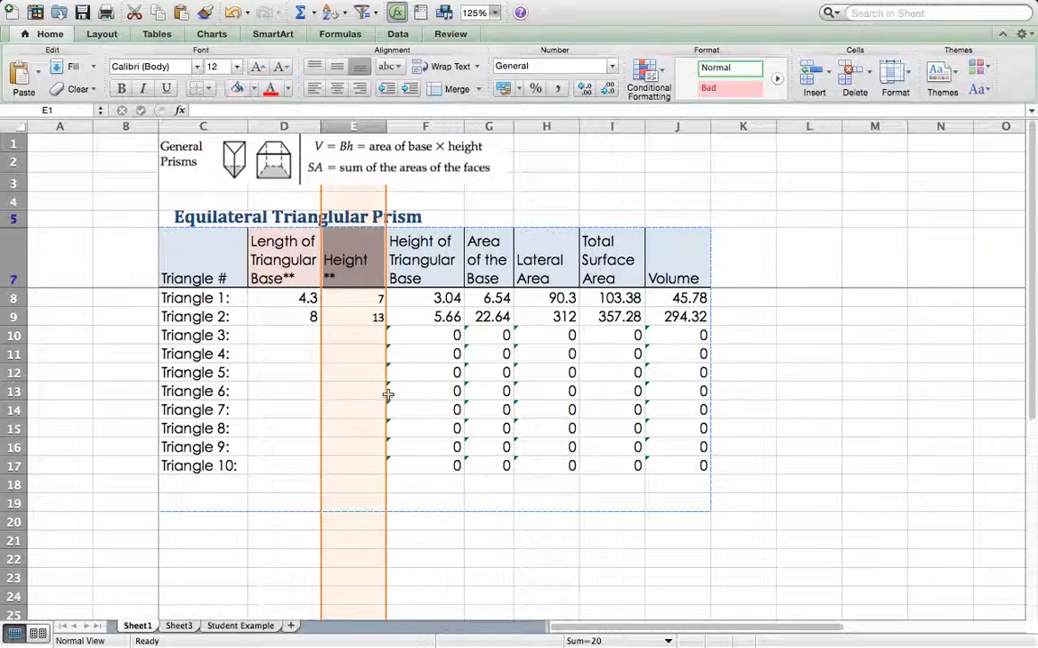
Inspect the Lateral Area formula of Triangle 1 to check which cells it references after the column moves
left_click(461, 509)
key("Up")
key("Up")
key("Right")
key("Right")
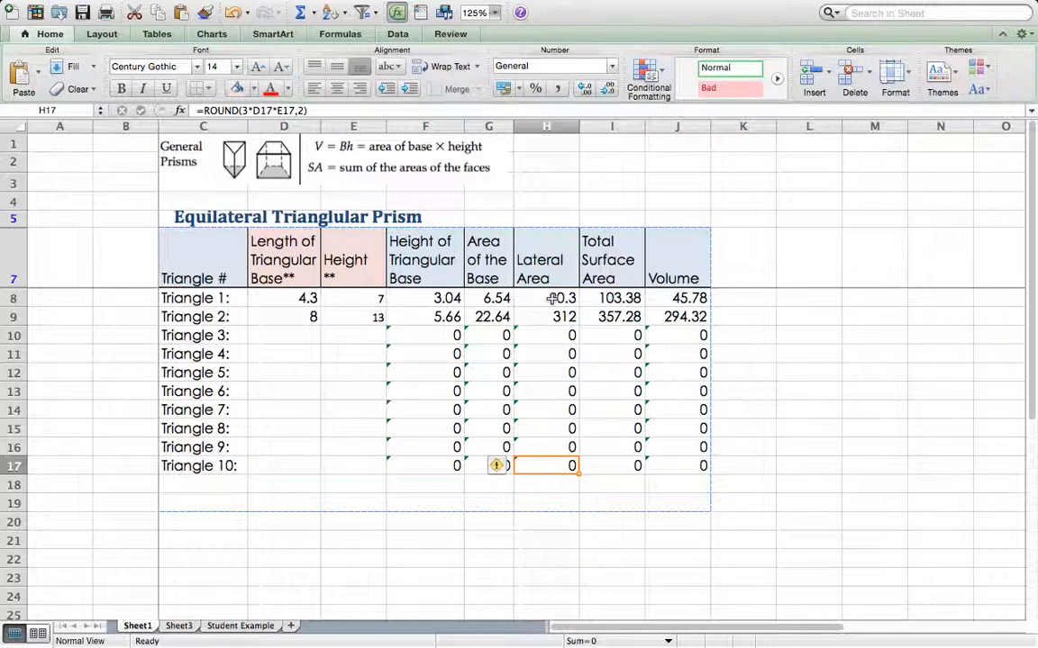
left_click(563, 298)
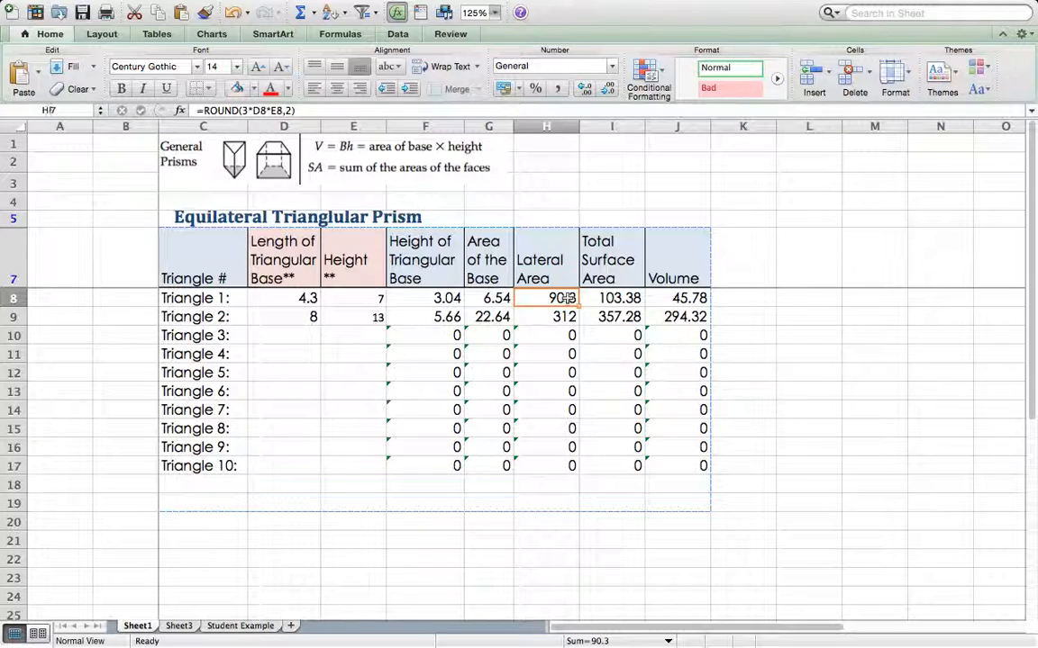
double_click(566, 301)
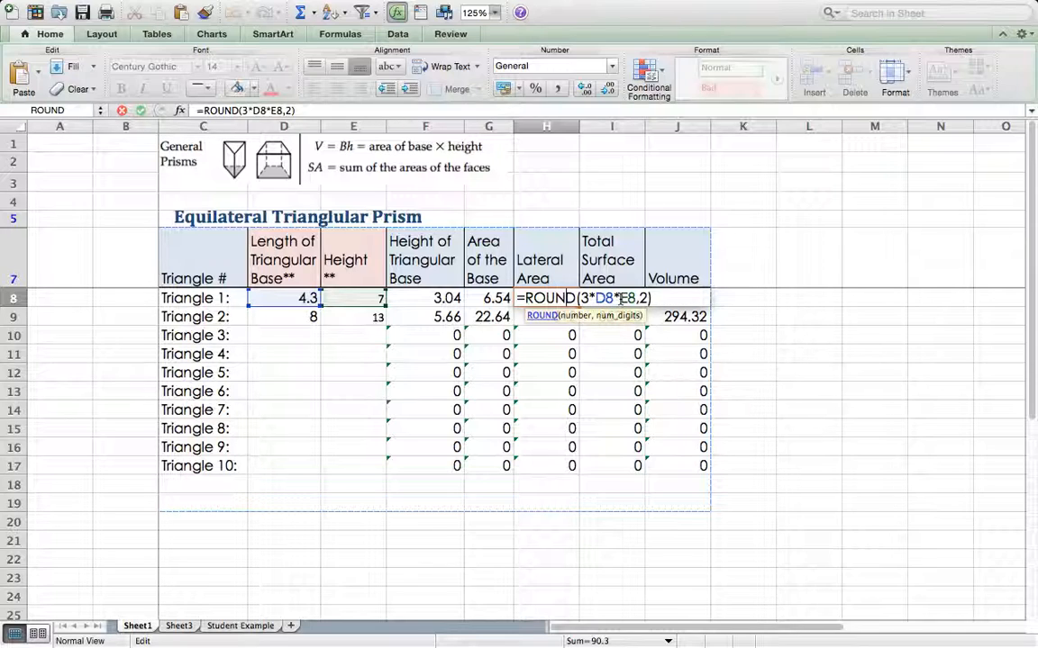
left_click(576, 468)
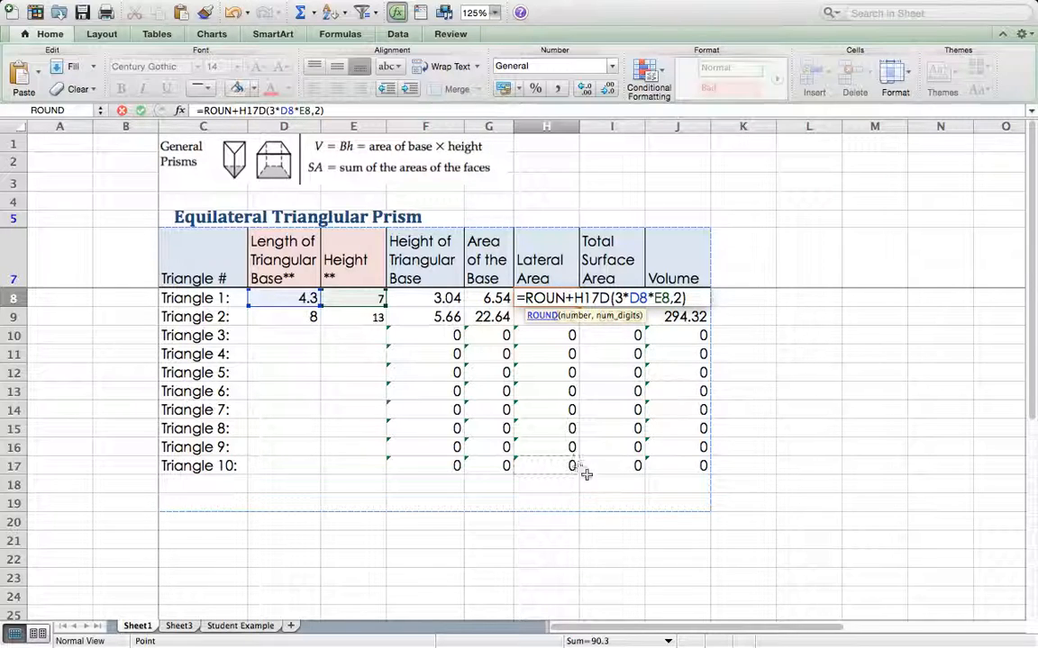
key("BackSpace")
key("BackSpace")
key("BackSpace")
key("BackSpace")
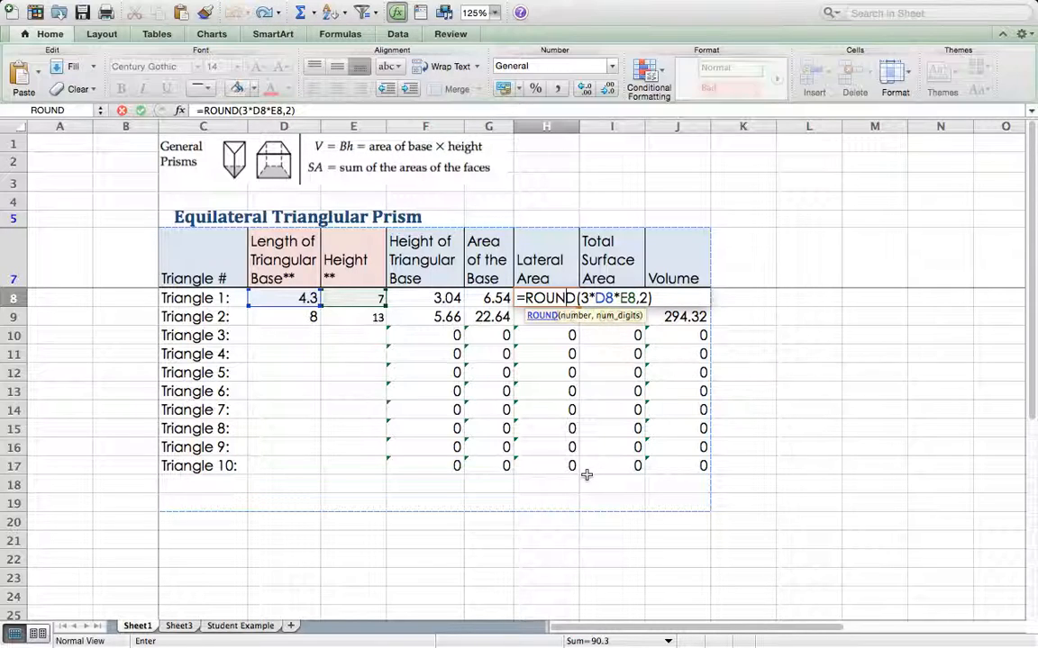
key("Return")
left_click(374, 433)
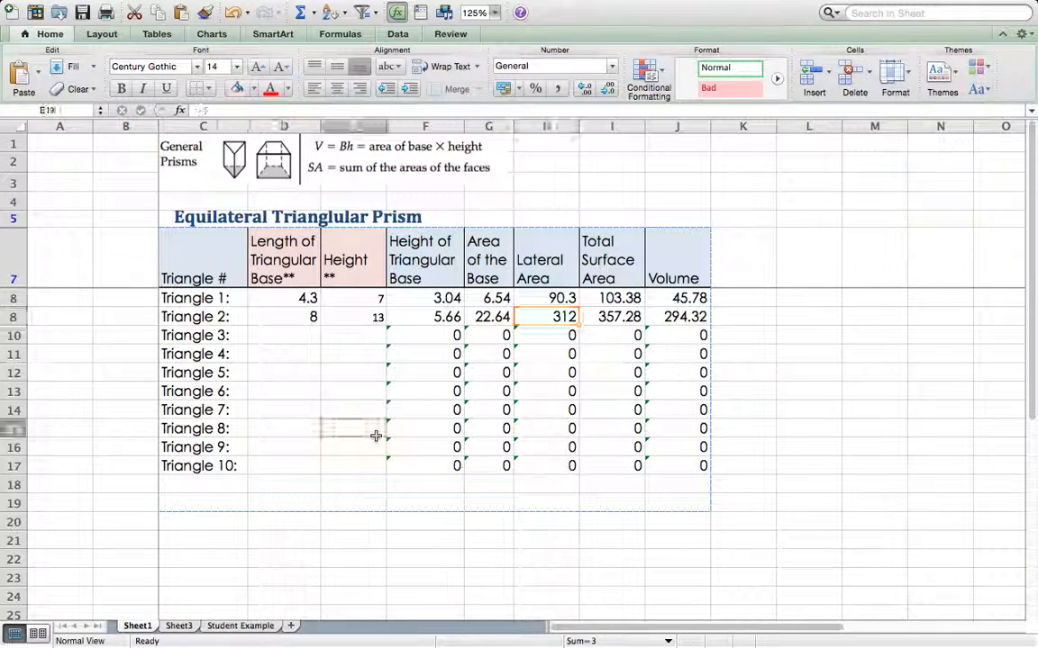
Enter a triangular base length of 2 and a height of 4 for Triangle 3
left_click(294, 338)
type("2")
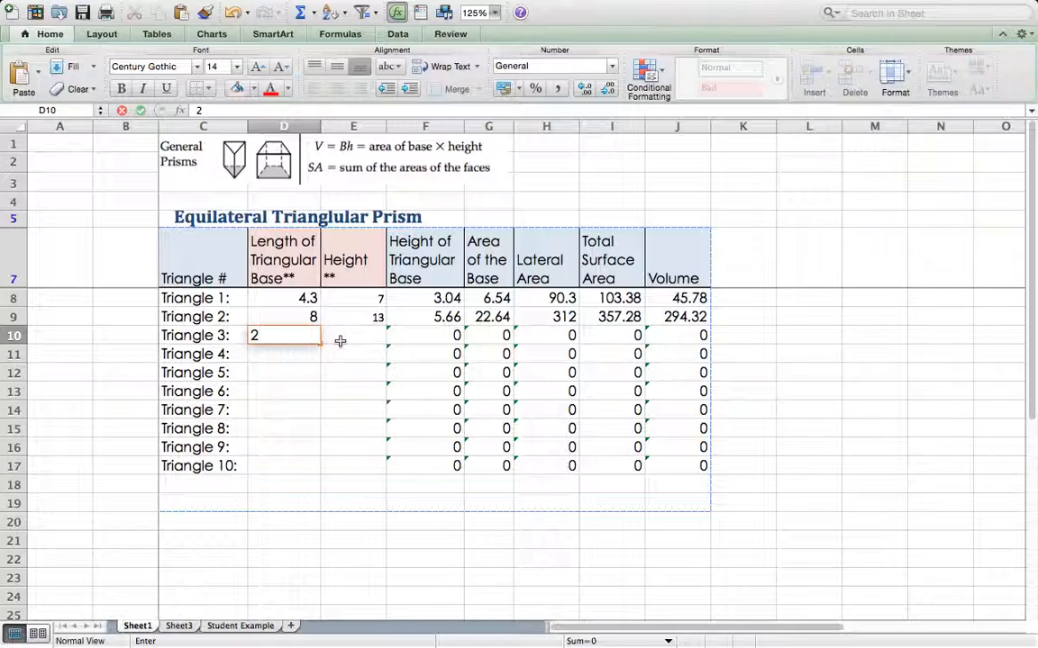
left_click(339, 340)
type("4")
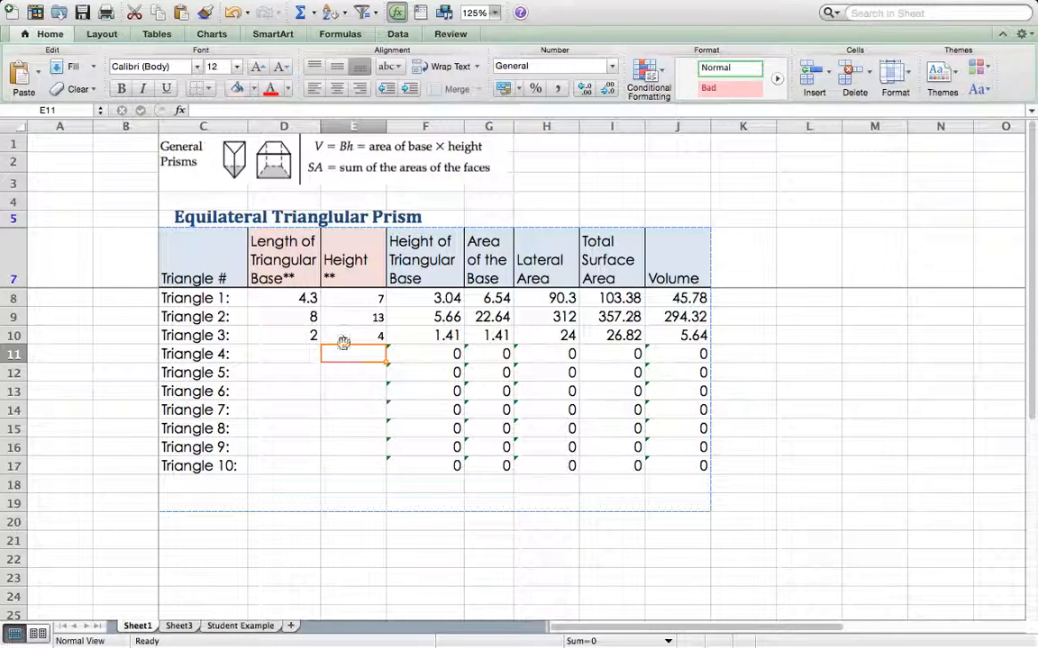
Enter a triangular base length of 4 and a height of 5 for Triangle 4
left_click(315, 349)
type("4")
key("Return")
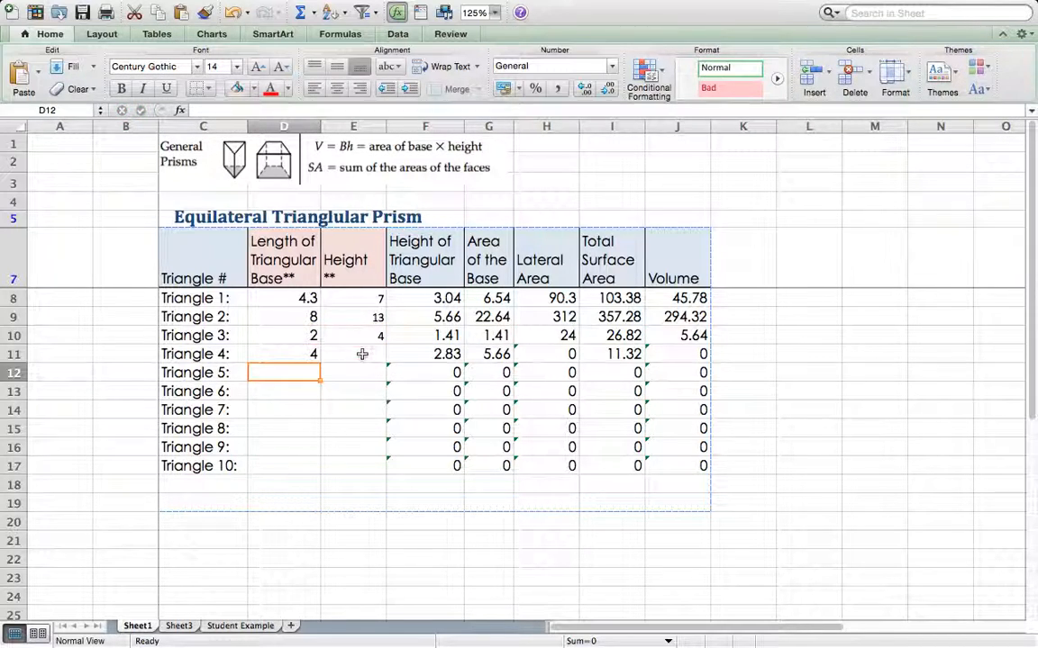
left_click(361, 354)
type("5")
key("Return")
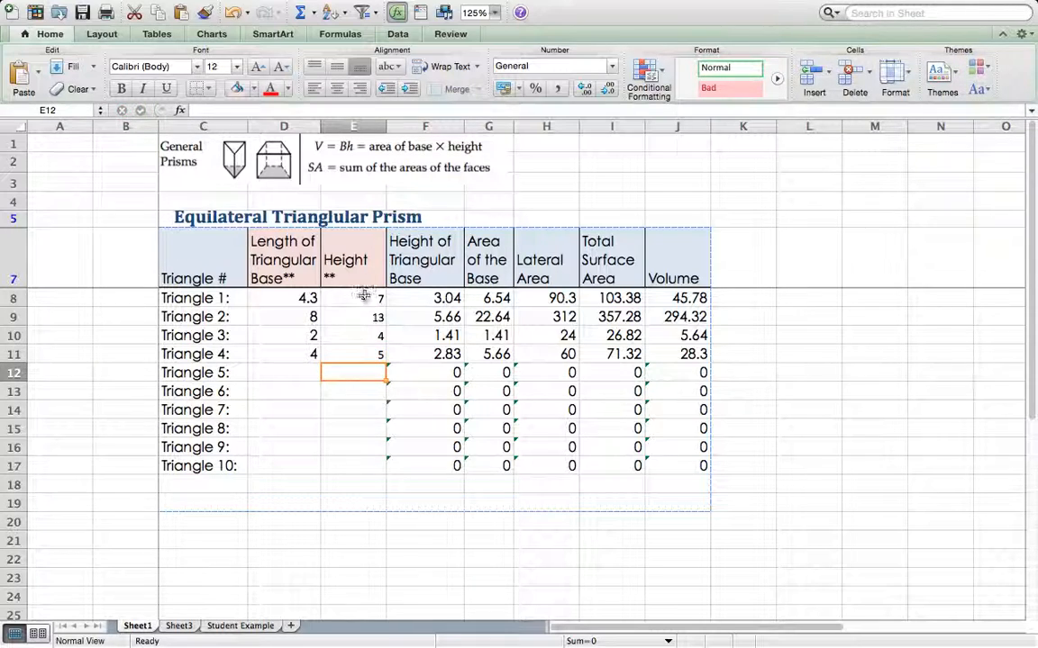
Change the font of the Height cells for Triangles 1 to 10 (E8:E17) to Century Gothic
left_click(336, 299)
left_click(367, 469, "shift")
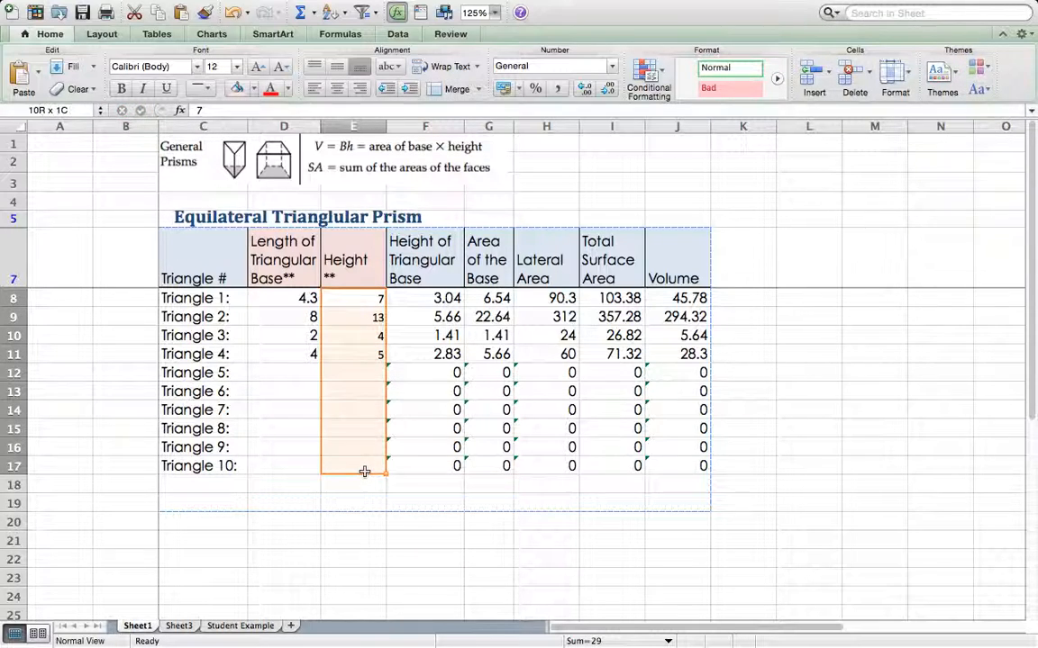
left_click(199, 71)
left_click(171, 129)
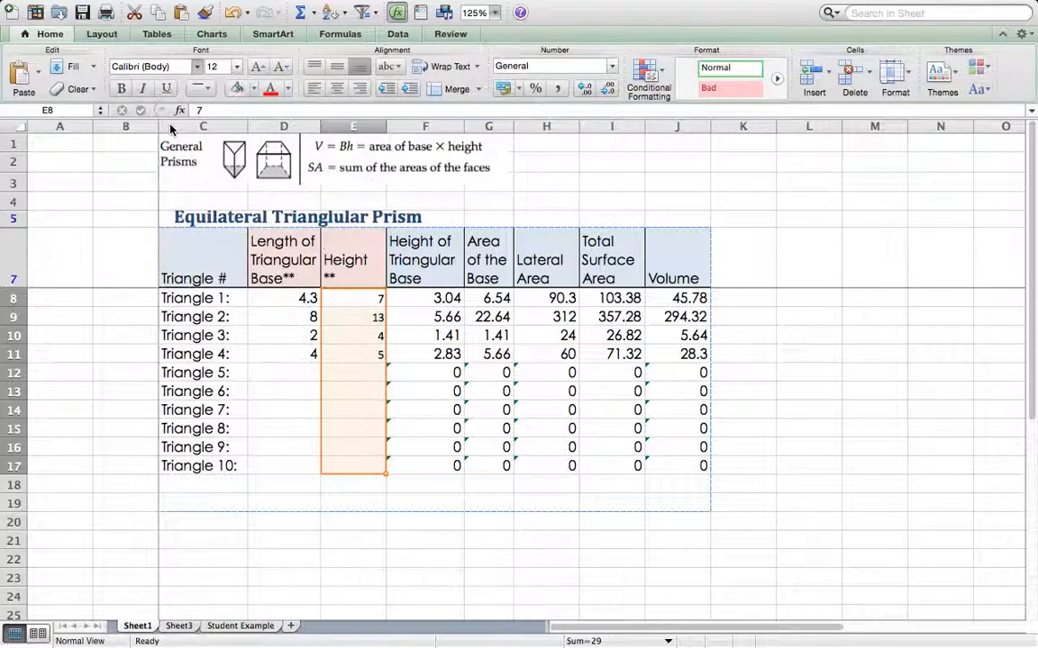
left_click(145, 68)
type("Century Gothic")
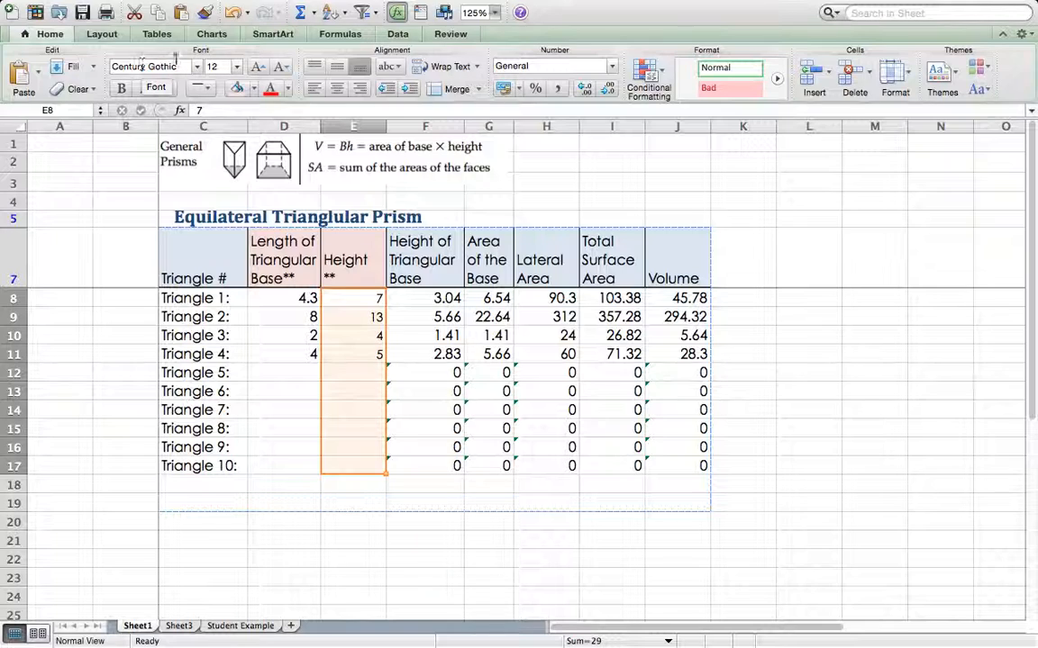
left_click(338, 498)
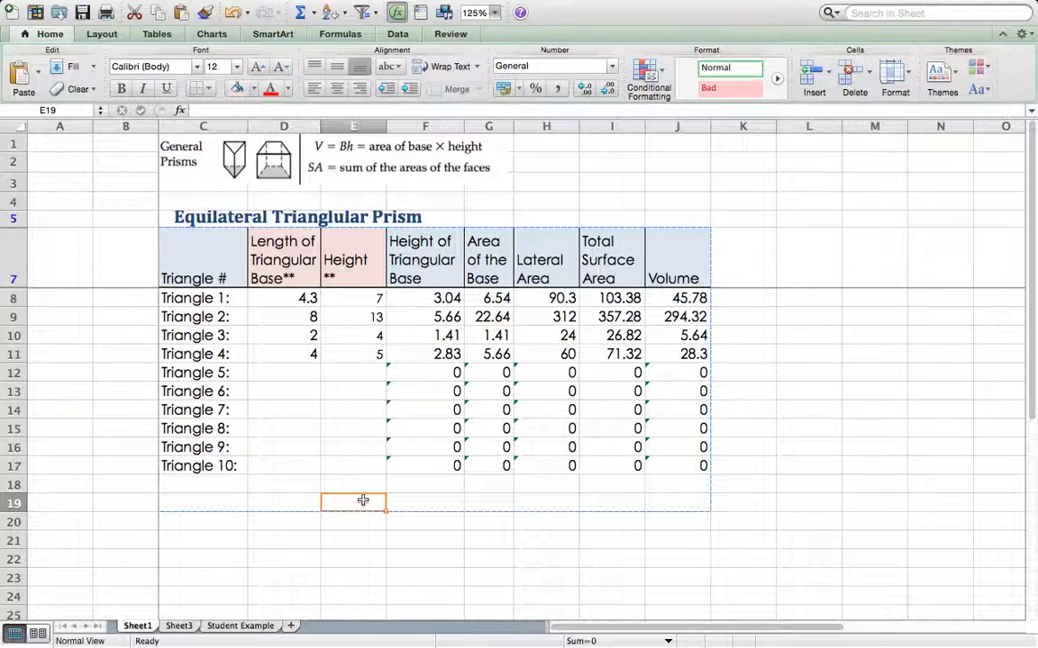
Enter a triangular base length of 4 and a height of 2 for Triangle 5
left_click(309, 376)
type("4")
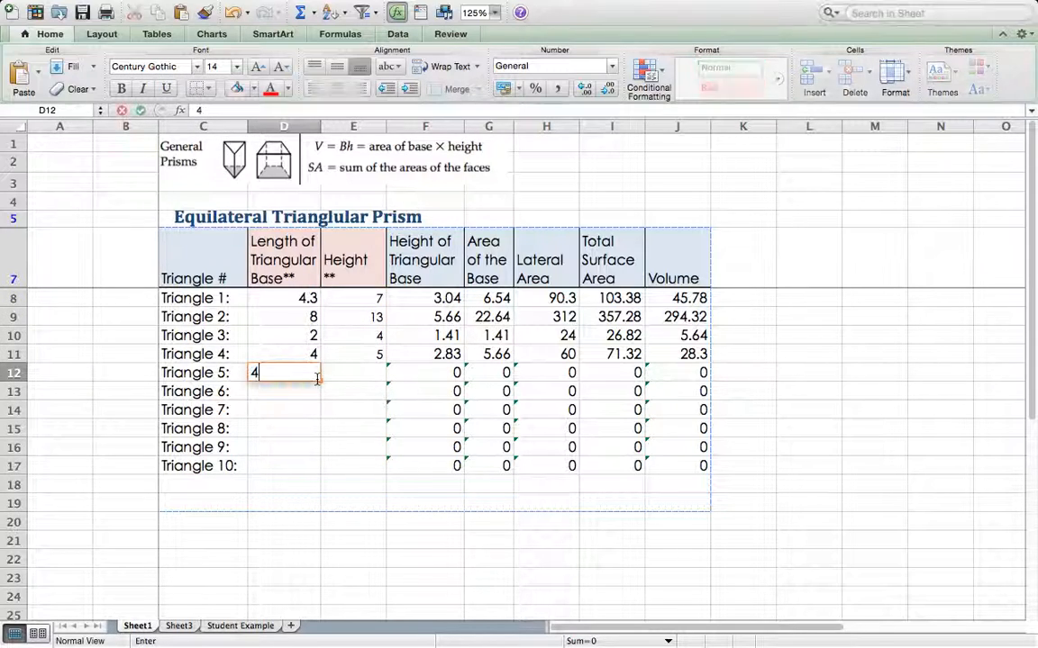
key("Return")
key("Up")
key("Right")
type("2")
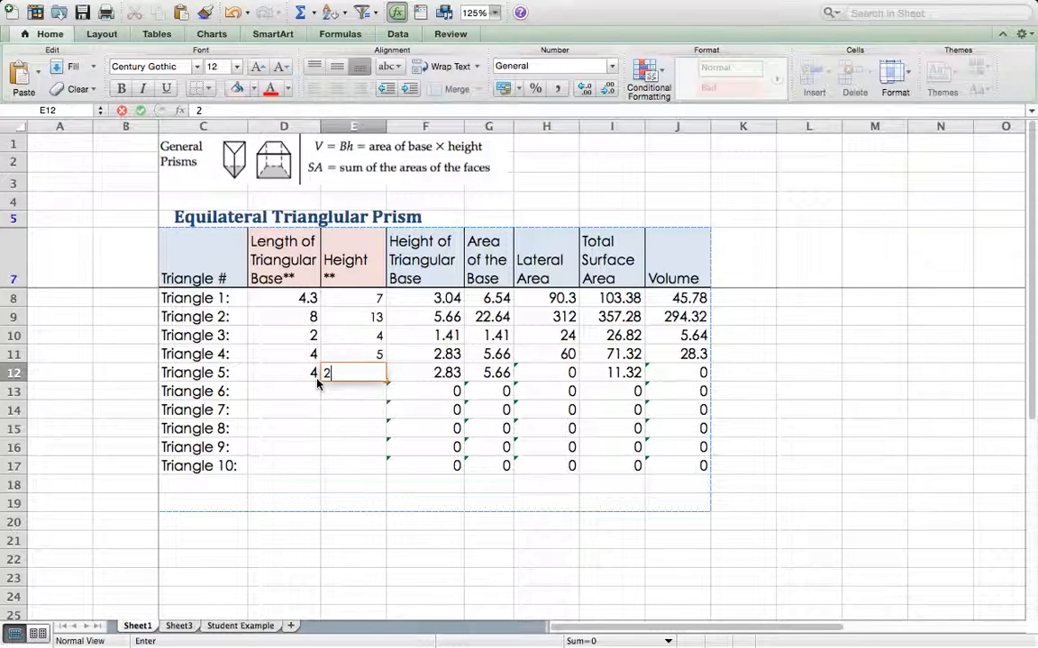
key("Return")
Enter a triangular base length of 10 and a height of 100 for Triangle 6
key("Left")
type("10")
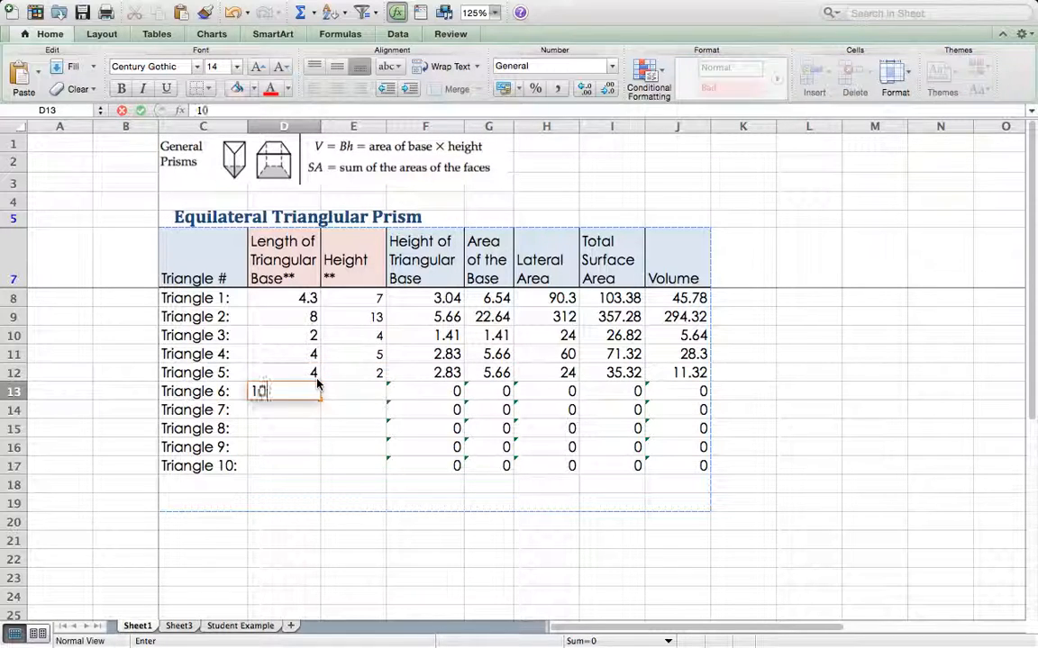
key("Return")
key("Up")
key("Right")
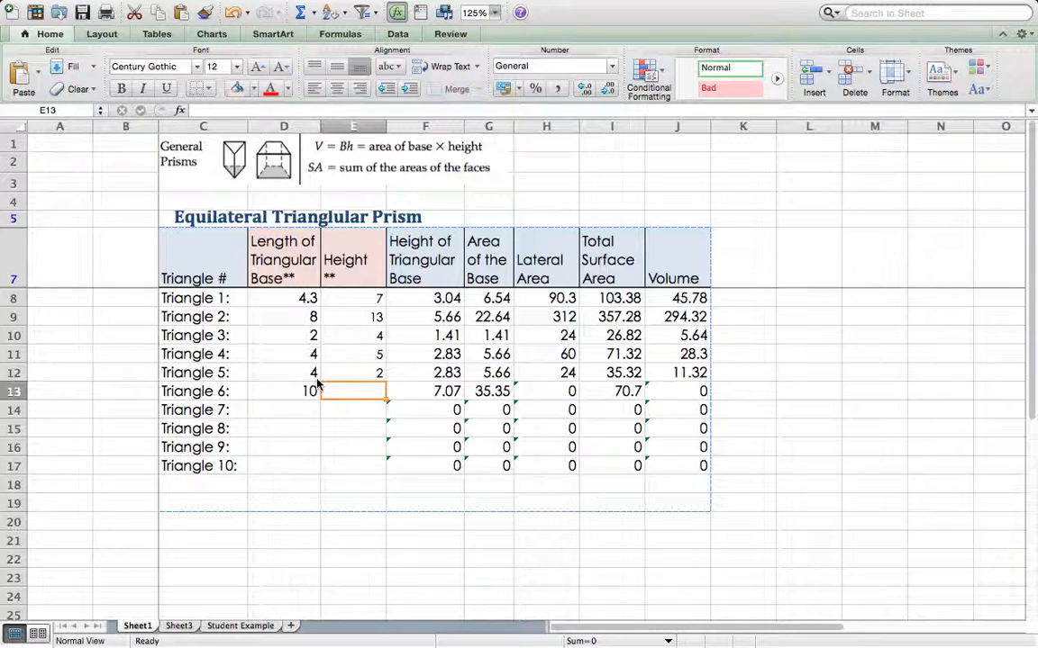
type("100")
key("Return")
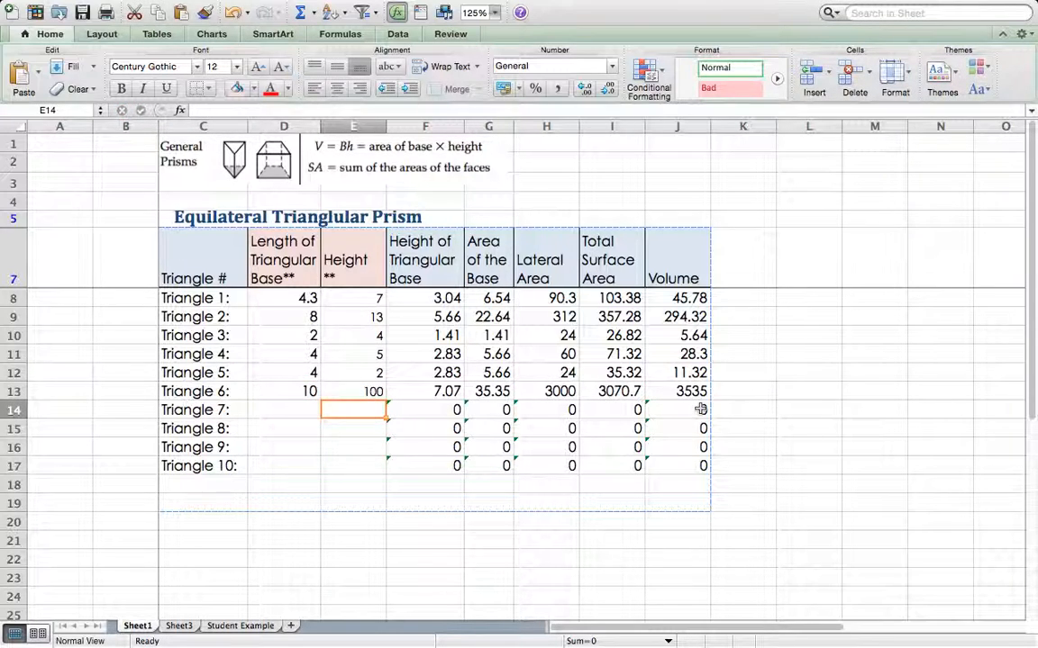
mouse_move(763, 7)
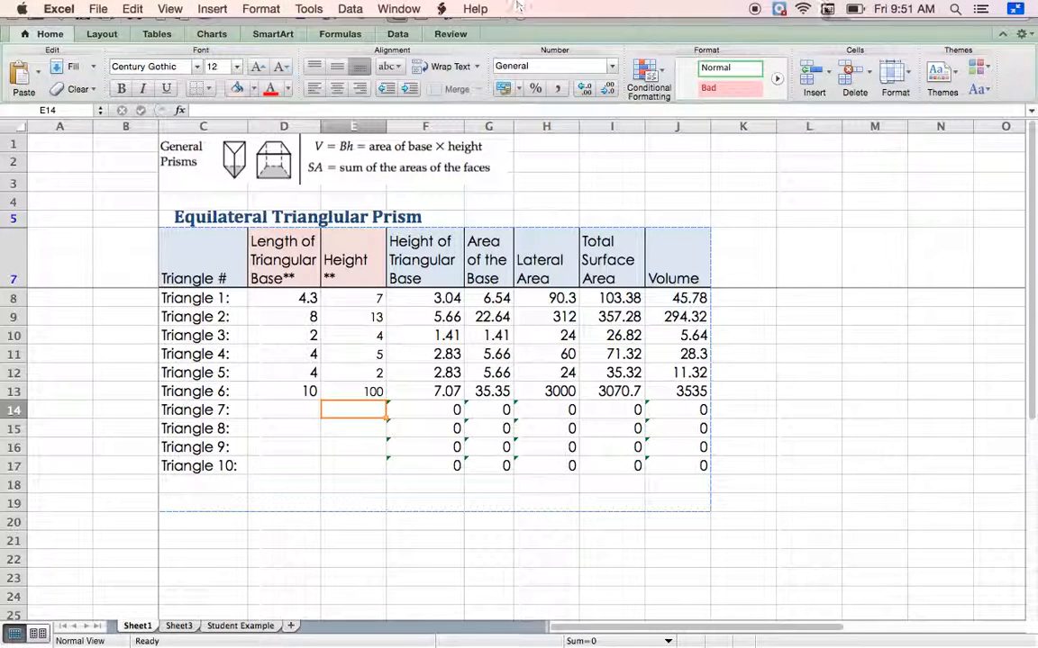